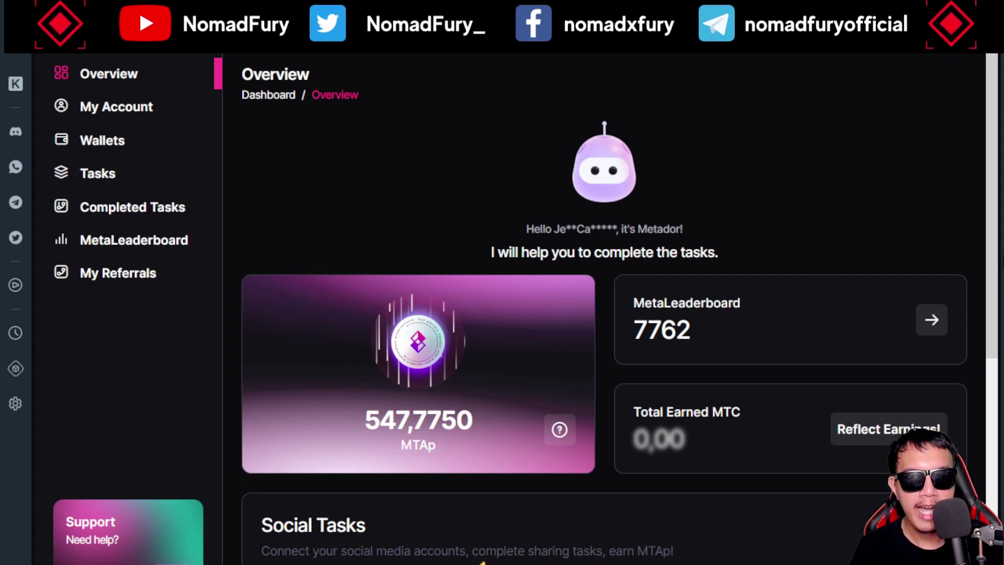
Step: Open the Zealy (Crew3) social task and look through Metatime's quests from Onboarding to the quizzes
scroll(960, 163, "down", 3)
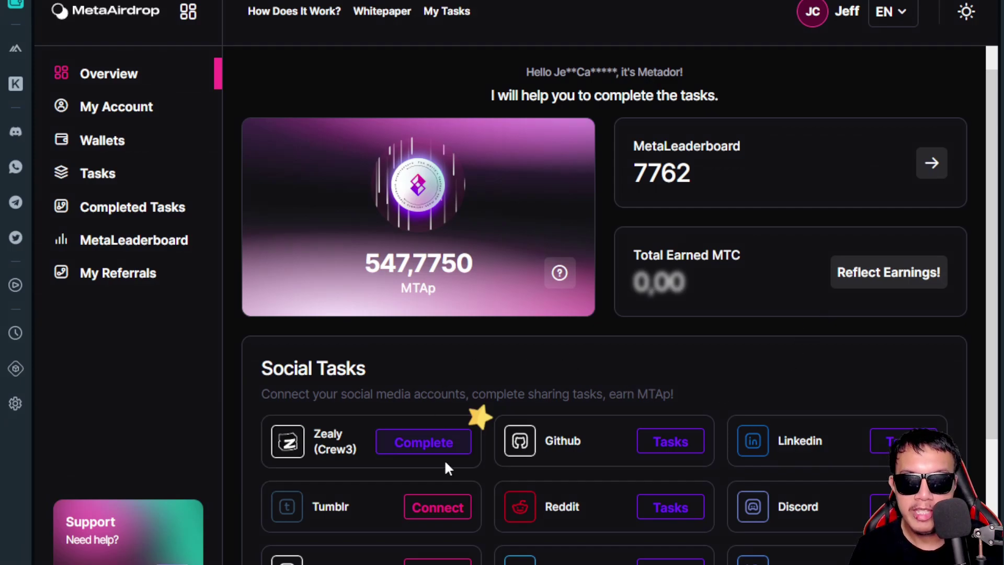
left_click(430, 442)
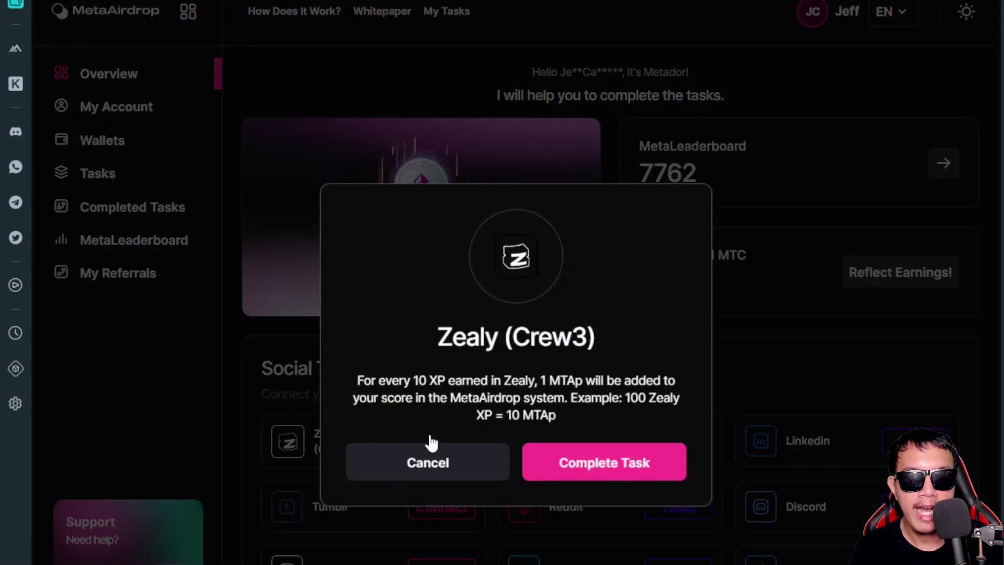
left_click(617, 459)
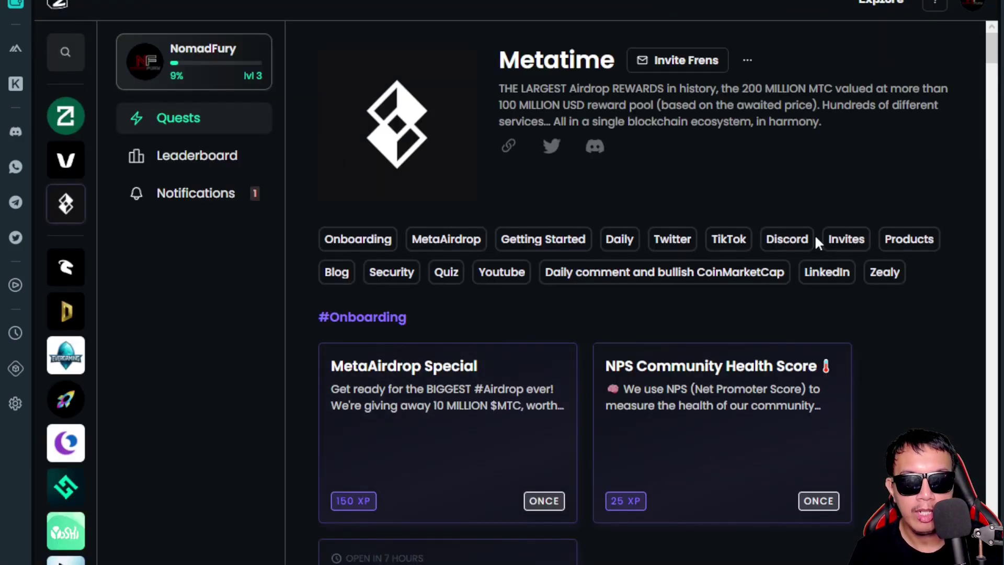
scroll(789, 241, "down", 10)
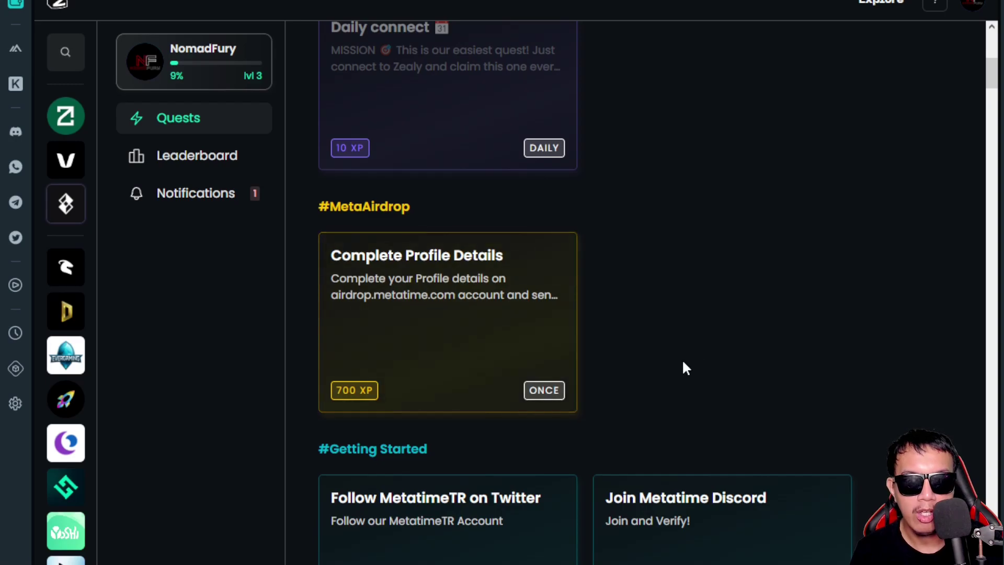
scroll(682, 361, "down", 6)
scroll(605, 327, "down", 5)
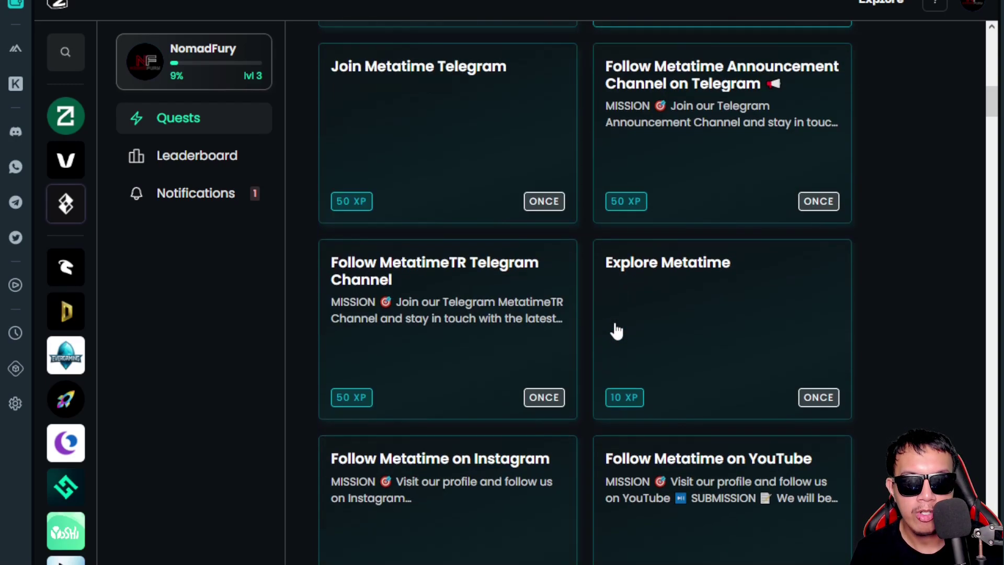
scroll(615, 331, "down", 15)
scroll(616, 330, "down", 15)
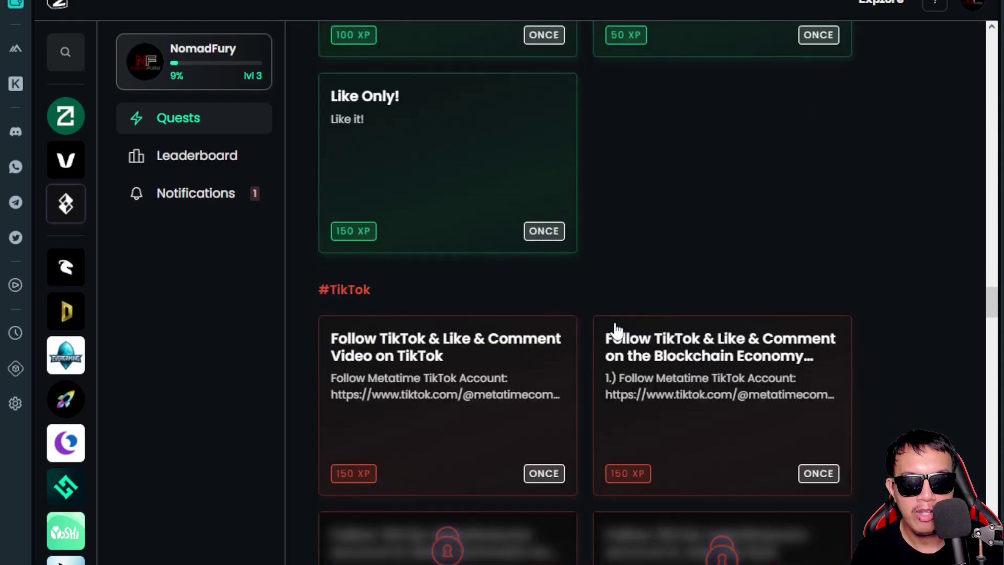
scroll(616, 331, "down", 15)
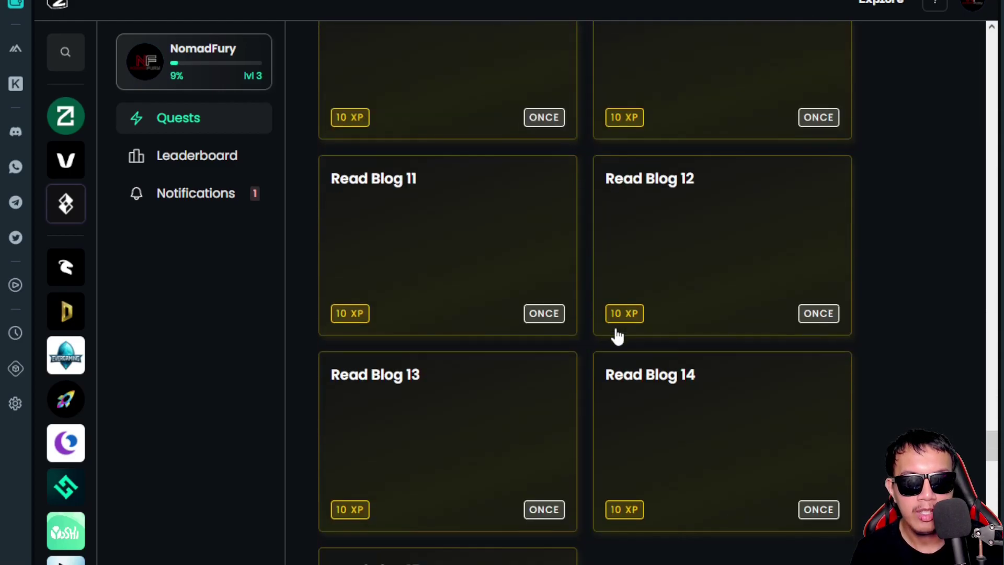
scroll(617, 338, "down", 15)
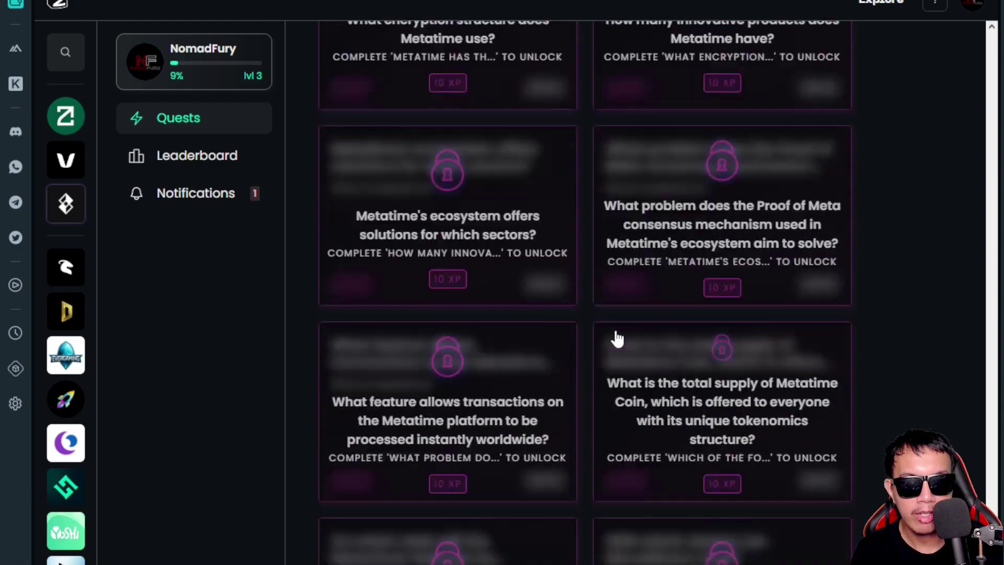
scroll(617, 339, "down", 20)
key("Home")
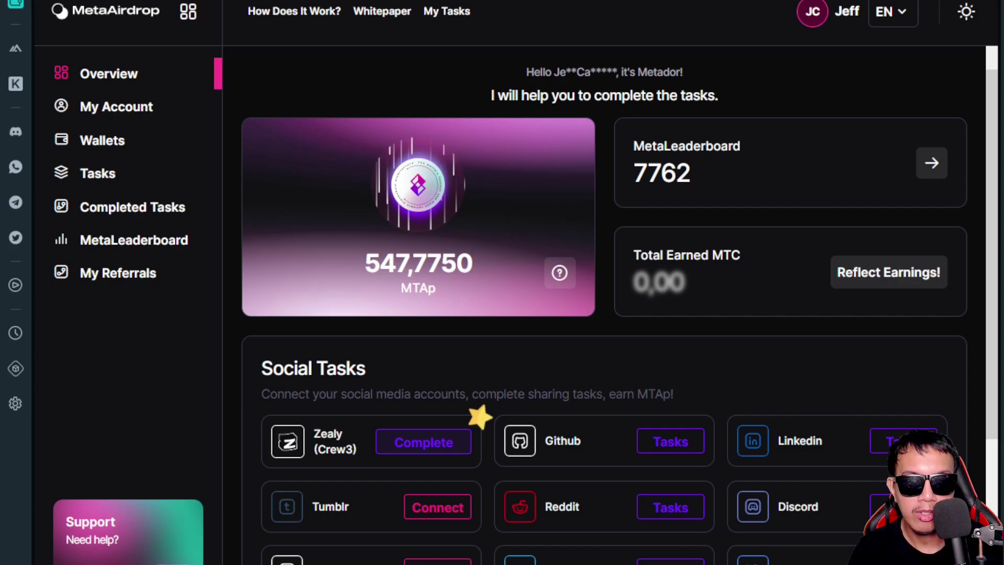
Step: Open the LinkedIn tasks and review the daily, social media, special and testnet tasks listed on the Tasks page
left_click(899, 441)
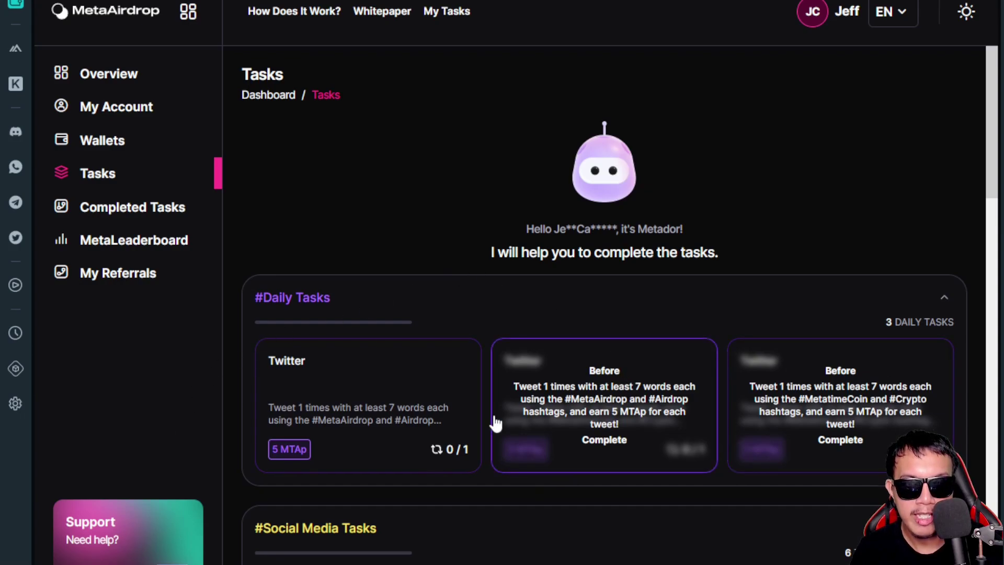
scroll(717, 415, "down", 5)
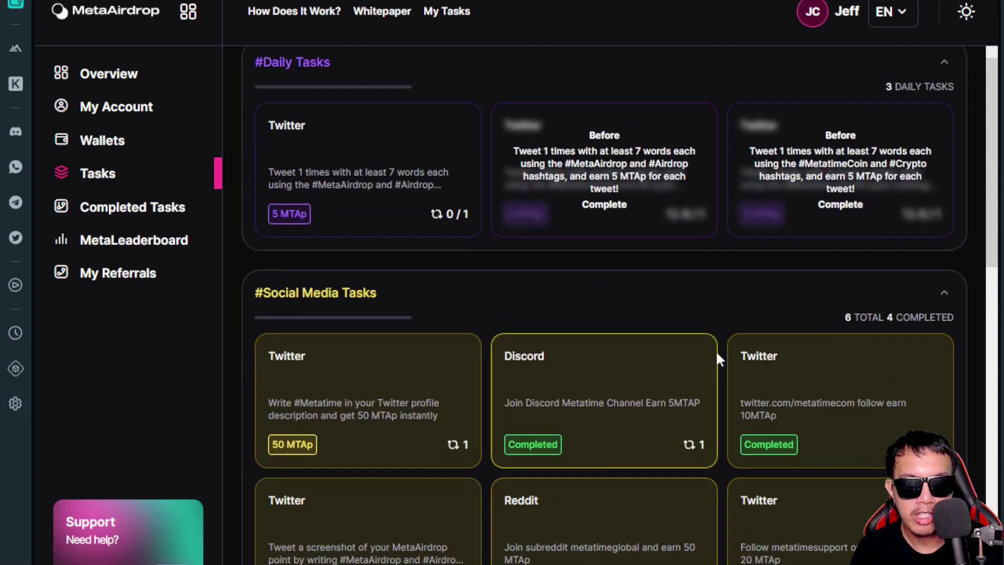
scroll(755, 340, "down", 6)
scroll(818, 307, "down", 3)
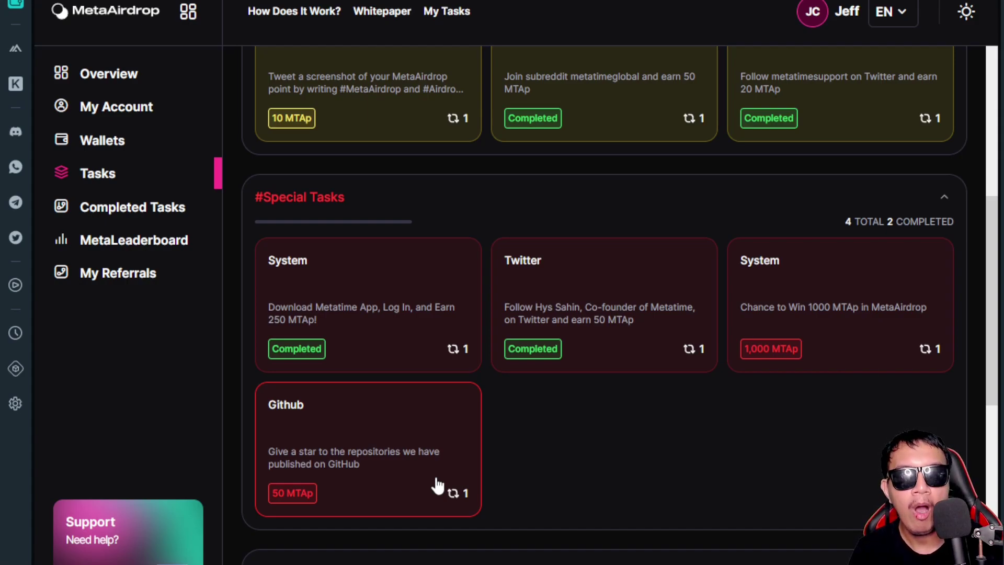
scroll(607, 500, "down", 6)
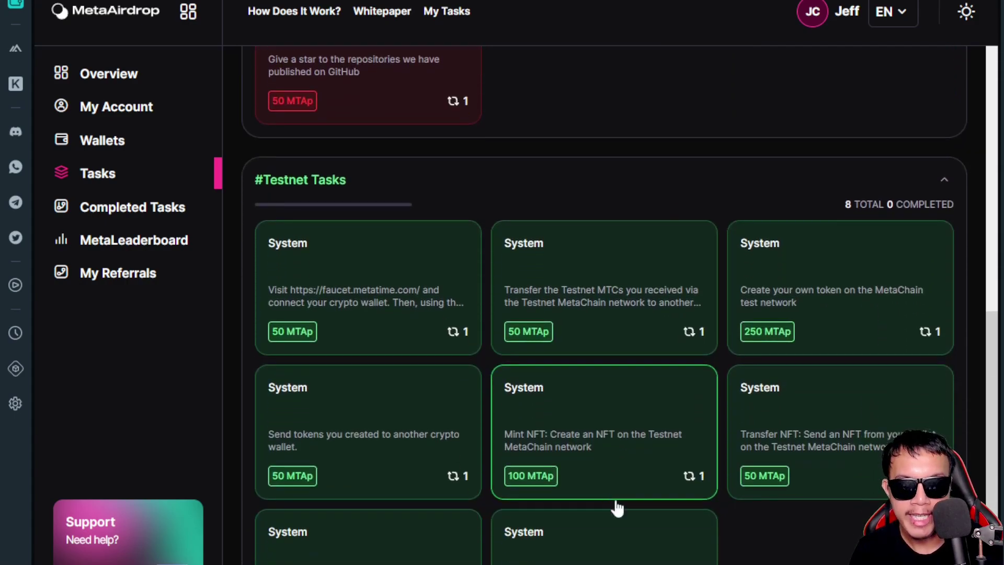
scroll(617, 507, "down", 1)
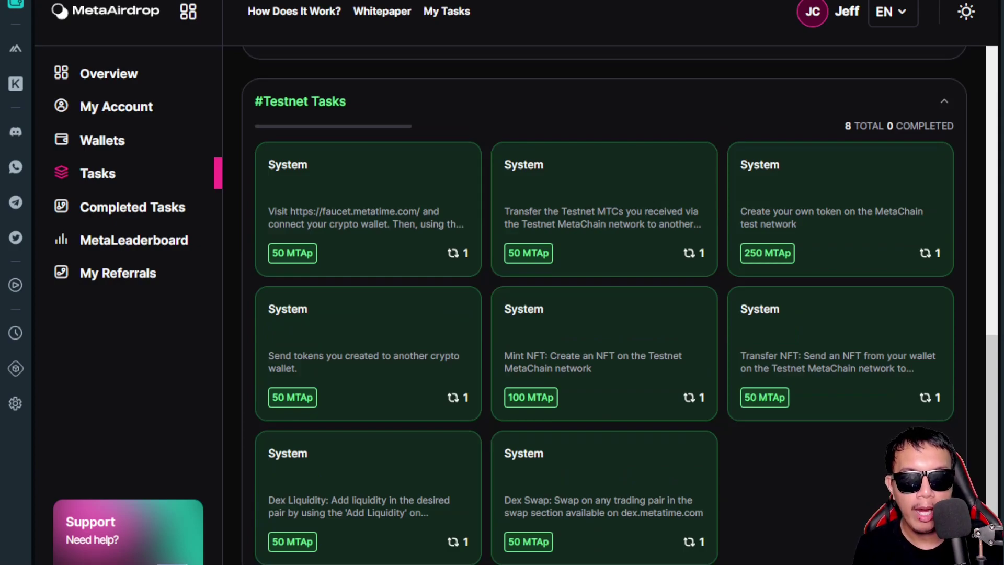
Step: Open the faucet page from the first testnet task and connect the wallet on the MetaChain Testnet (Eleanor) network
left_click(319, 189)
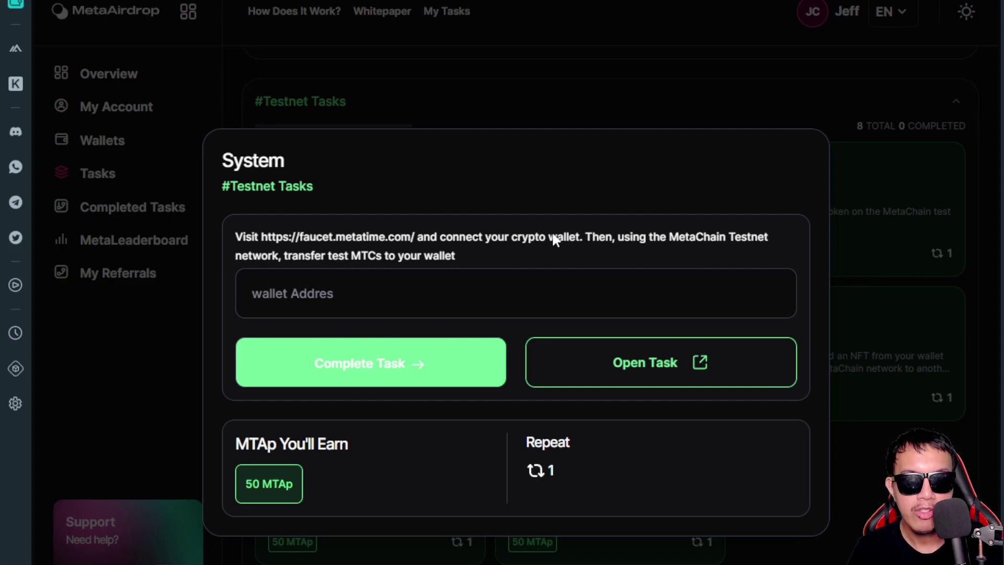
left_click(650, 362)
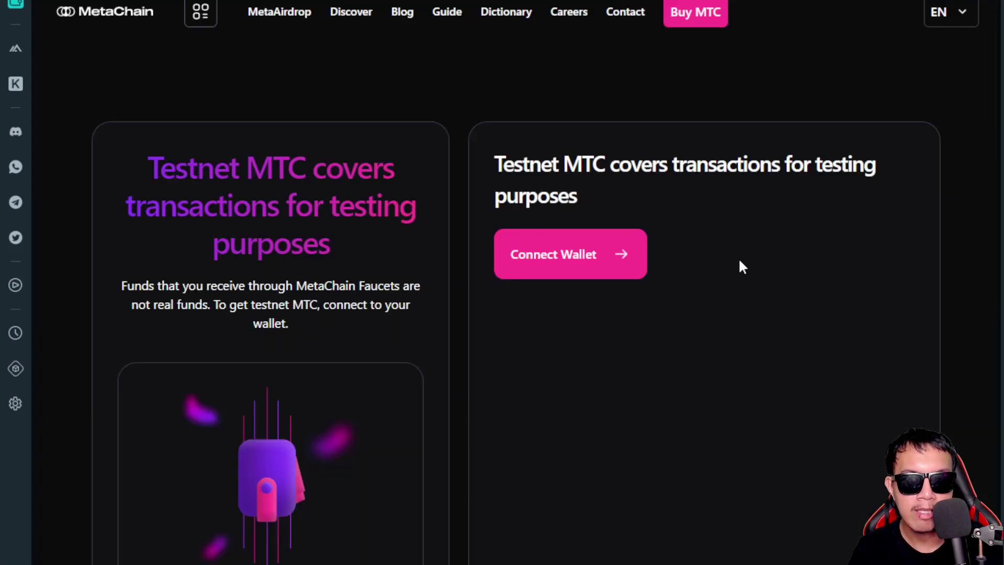
left_click(576, 269)
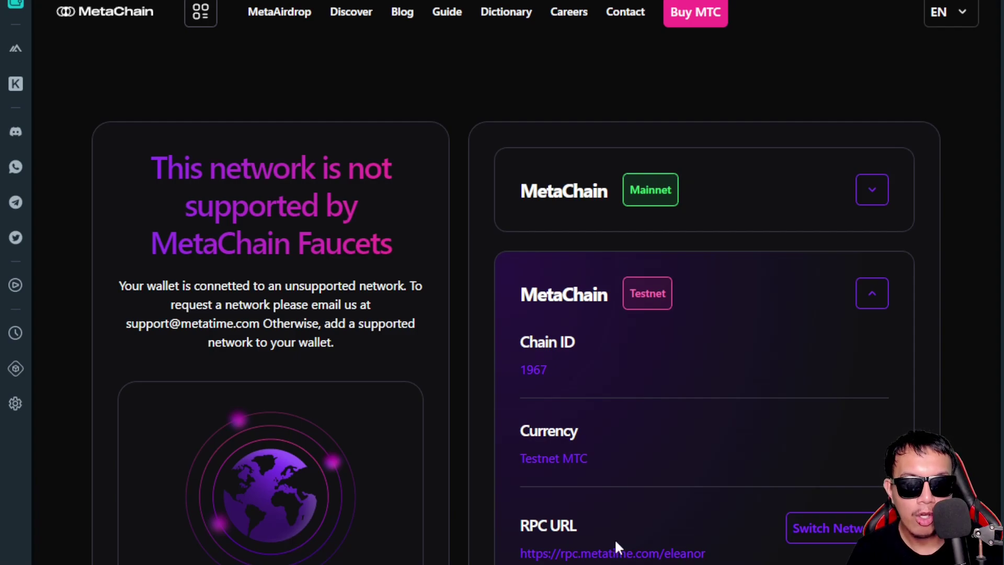
left_click(820, 542)
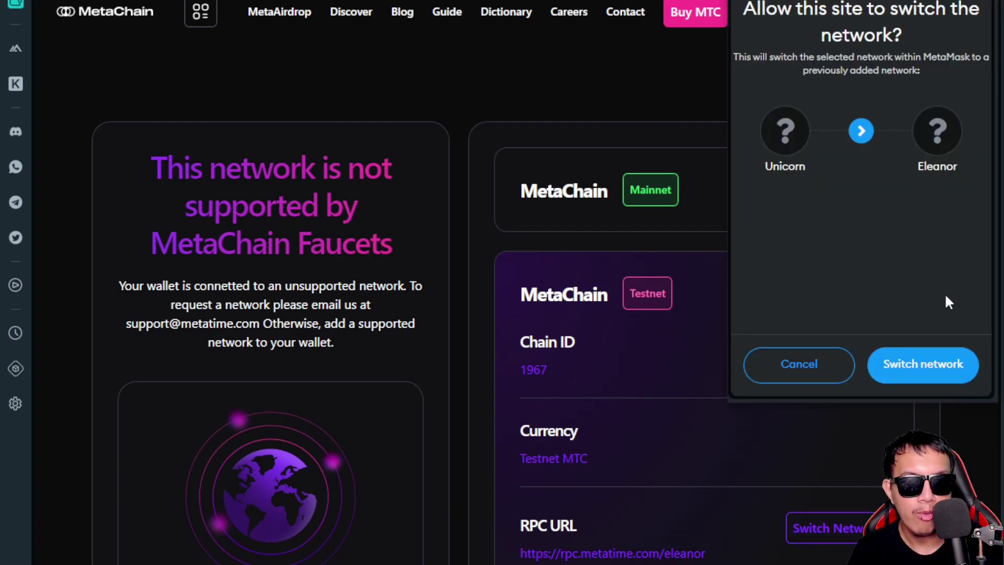
left_click(923, 364)
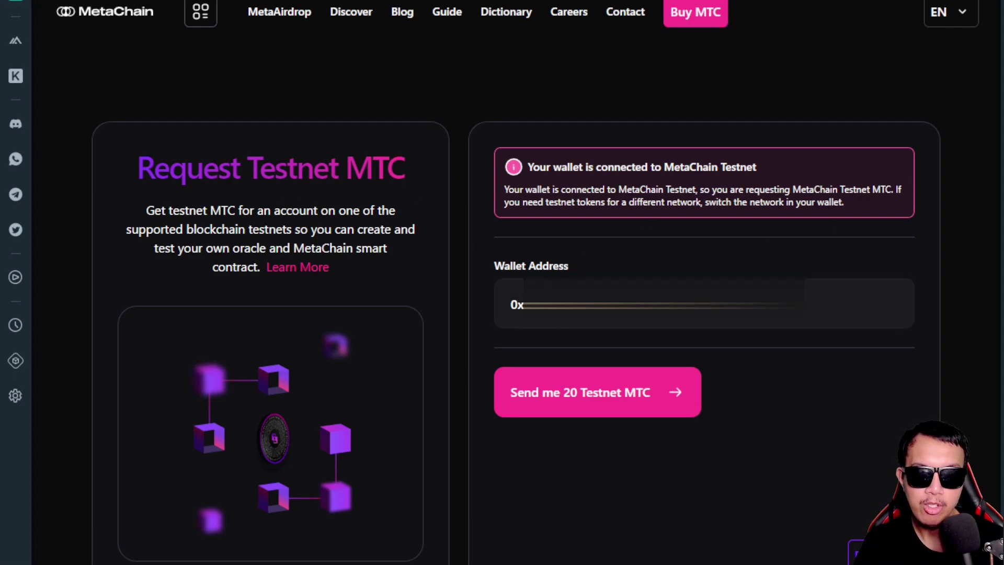
Step: Request 20 testnet MTC from the faucet and submit the faucet task with the wallet address
left_click(578, 410)
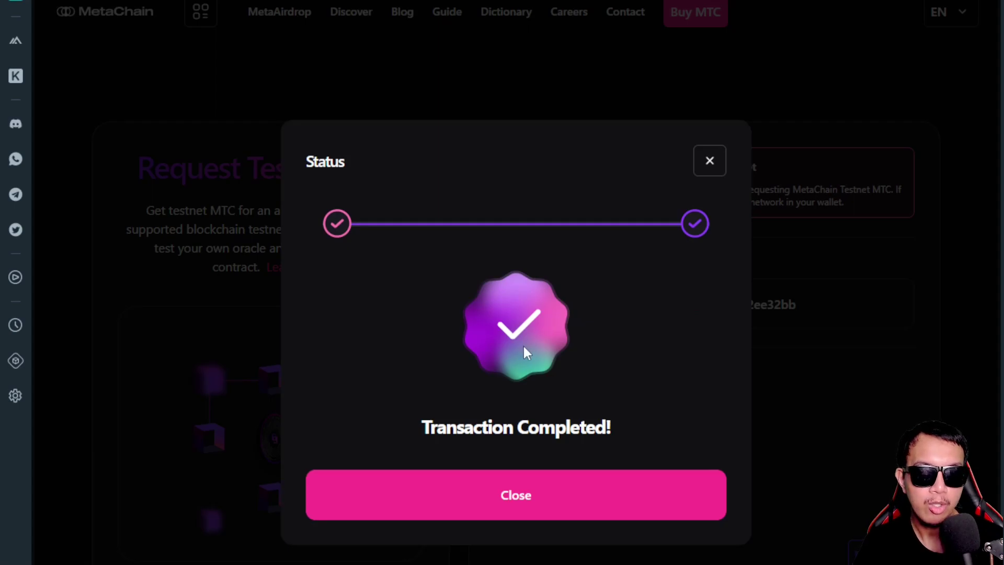
left_click(522, 494)
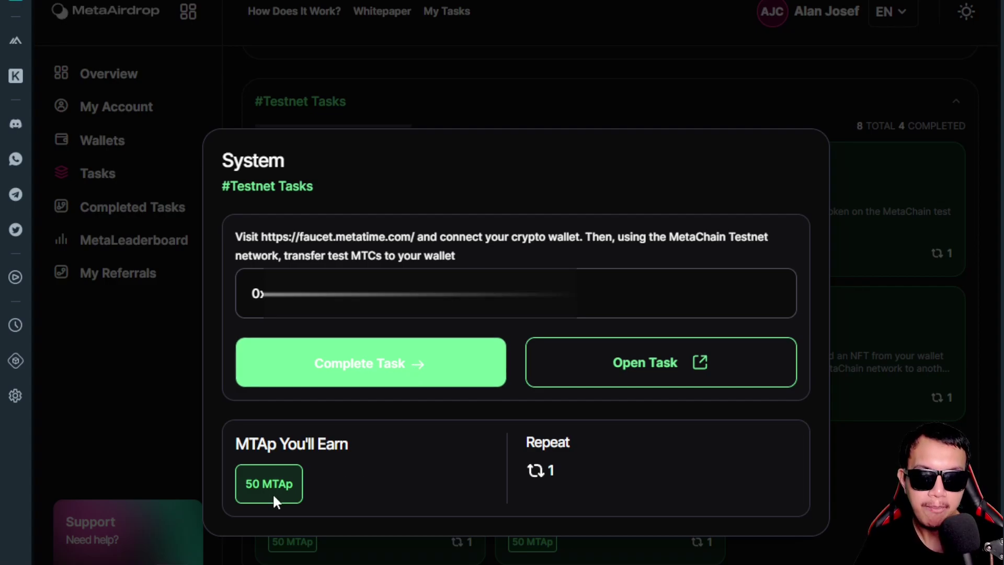
left_click(386, 373)
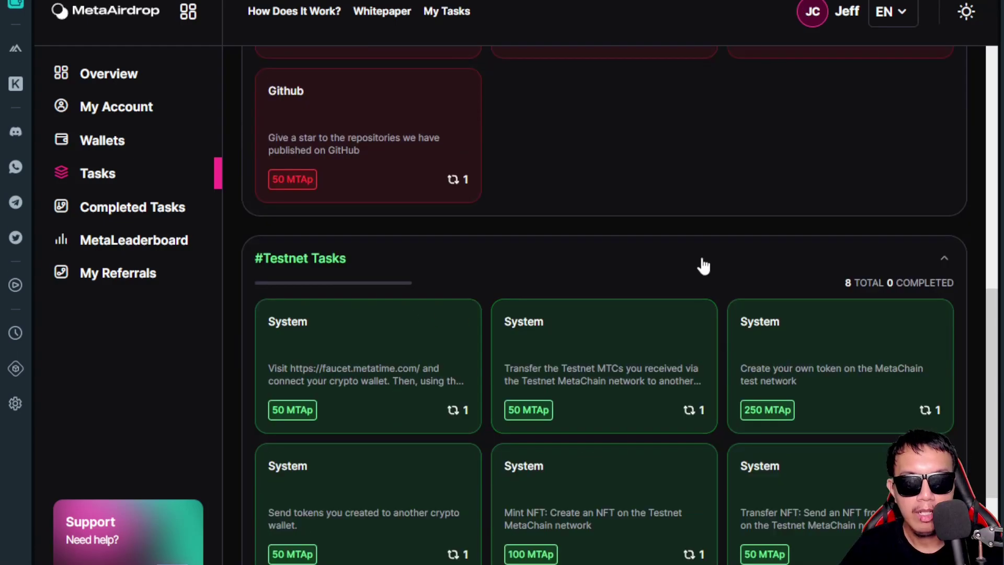
Step: Open the testnet MTC transfer task and send 1 MTC from the MetaMask wallet to another wallet address
left_click(622, 344)
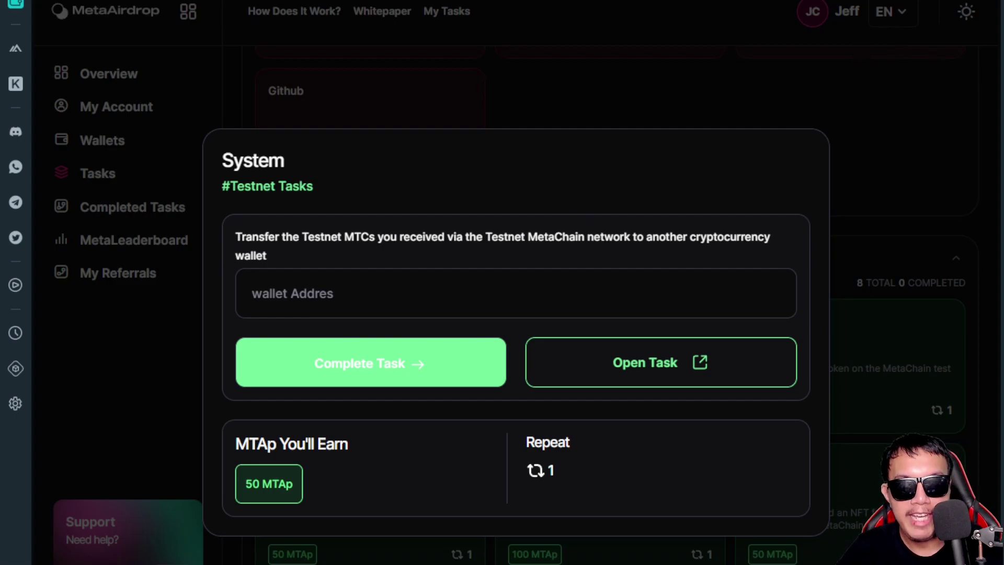
left_click(795, 3)
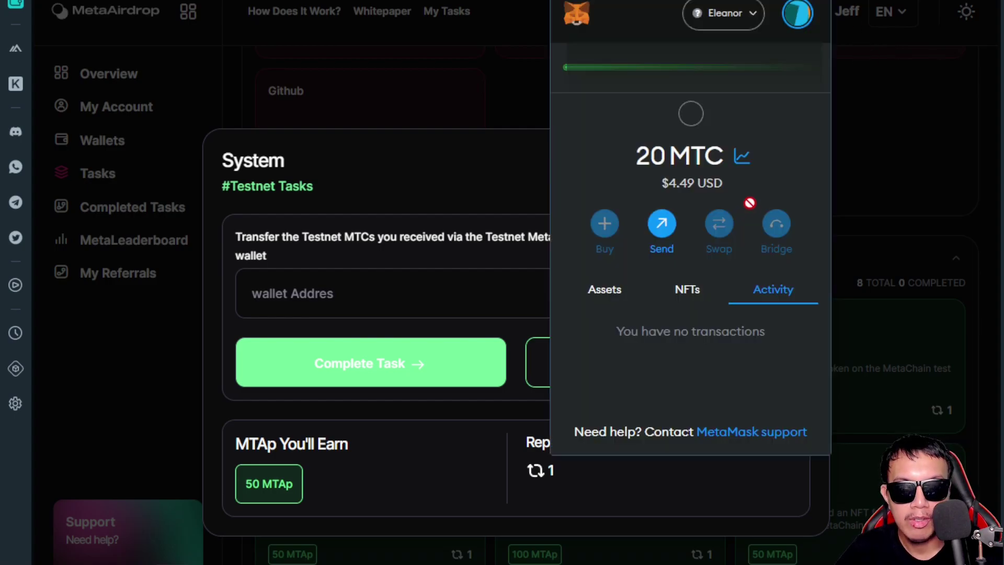
left_click(660, 226)
key("ctrl+v")
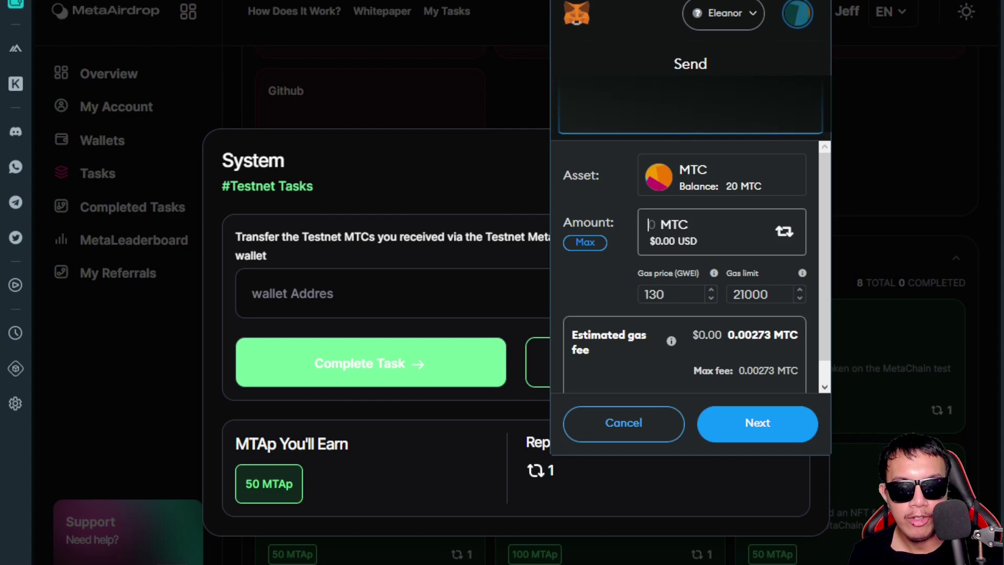
type("1")
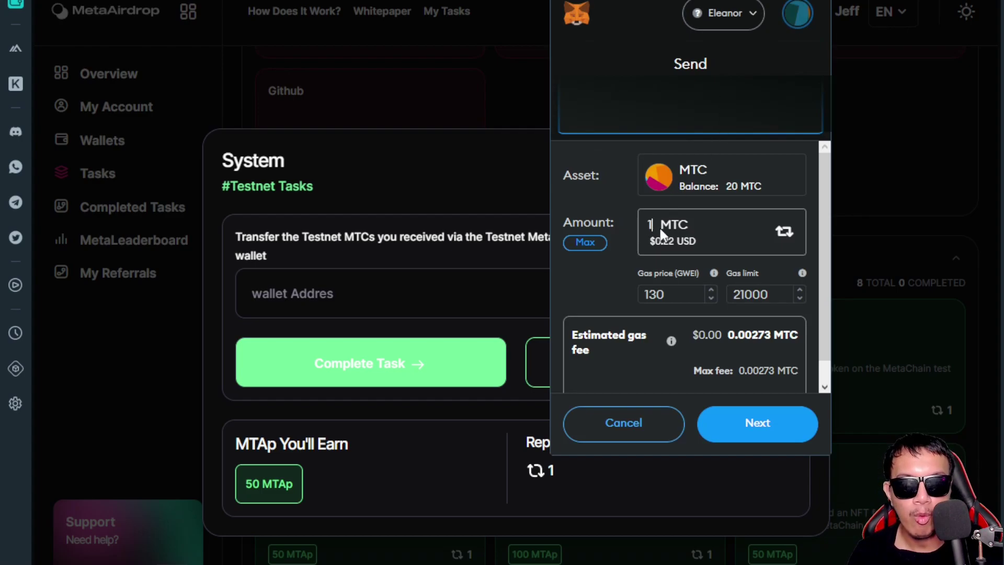
left_click(775, 430)
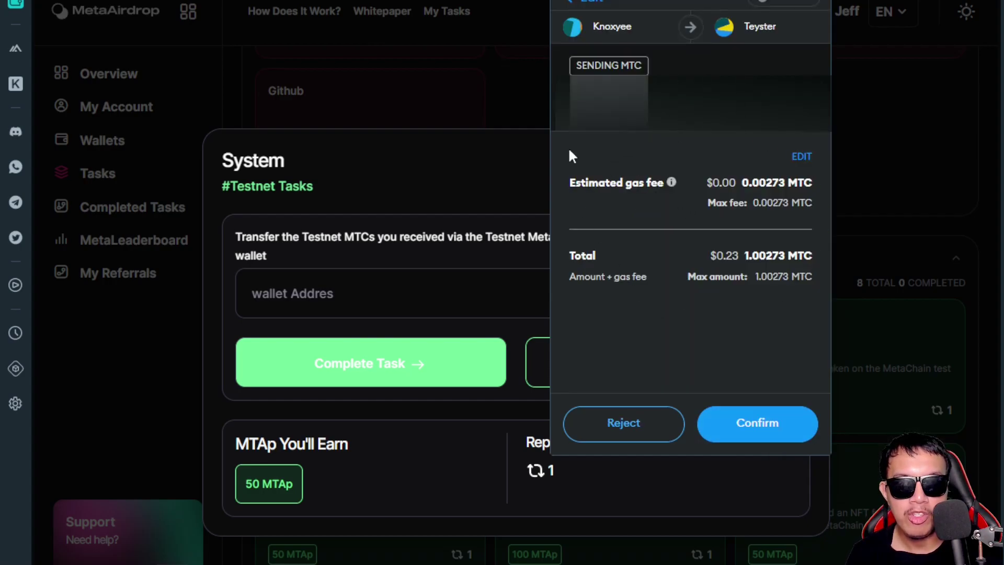
left_click(776, 434)
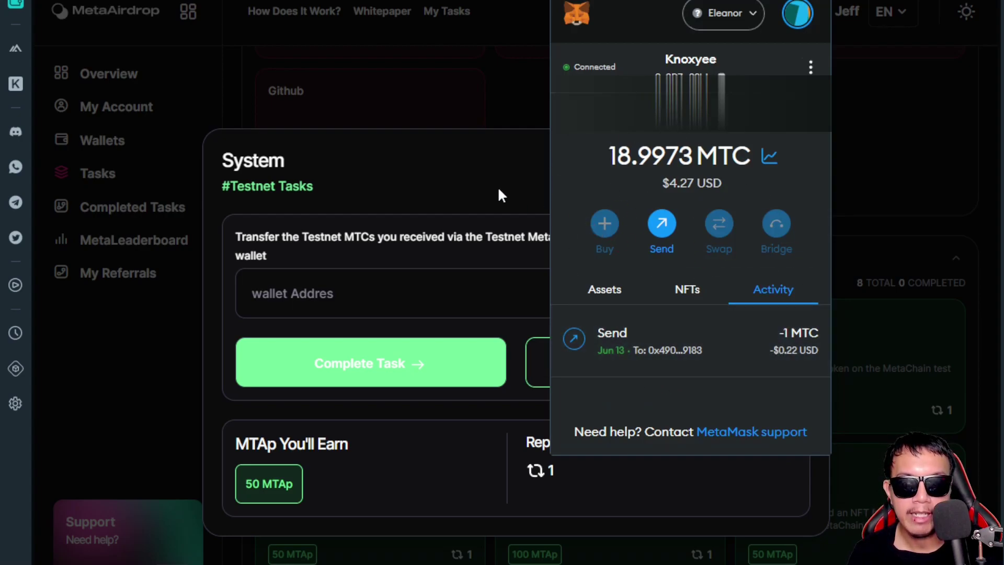
Step: Enter the wallet address in the MTC transfer task and submit it as complete
left_click(396, 251)
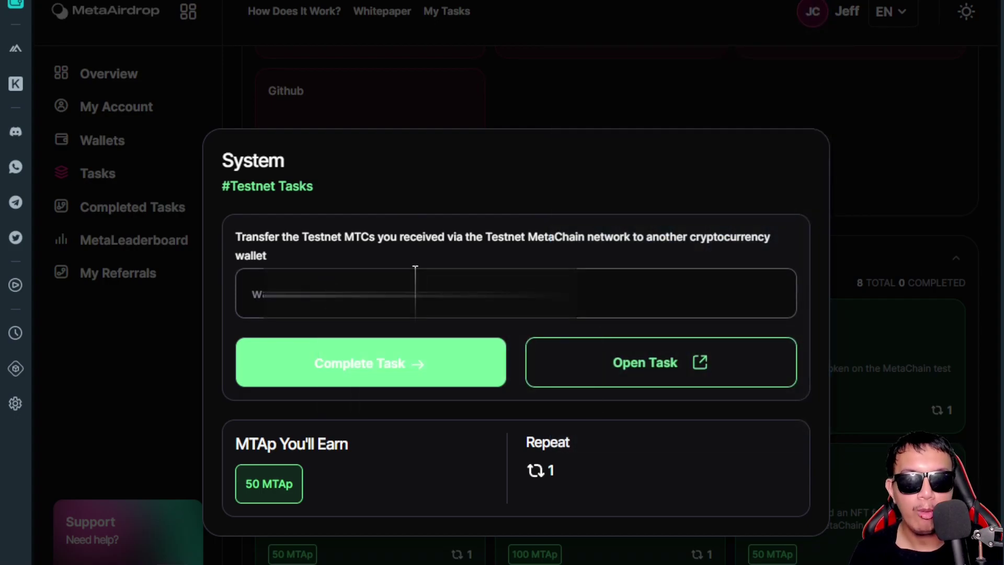
left_click(415, 268)
key("ctrl+v")
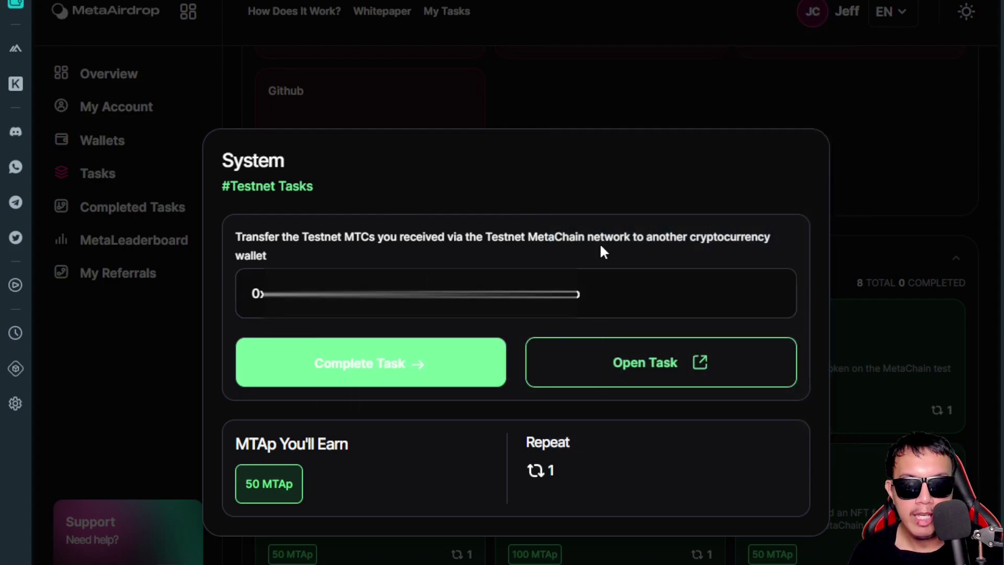
left_click(423, 361)
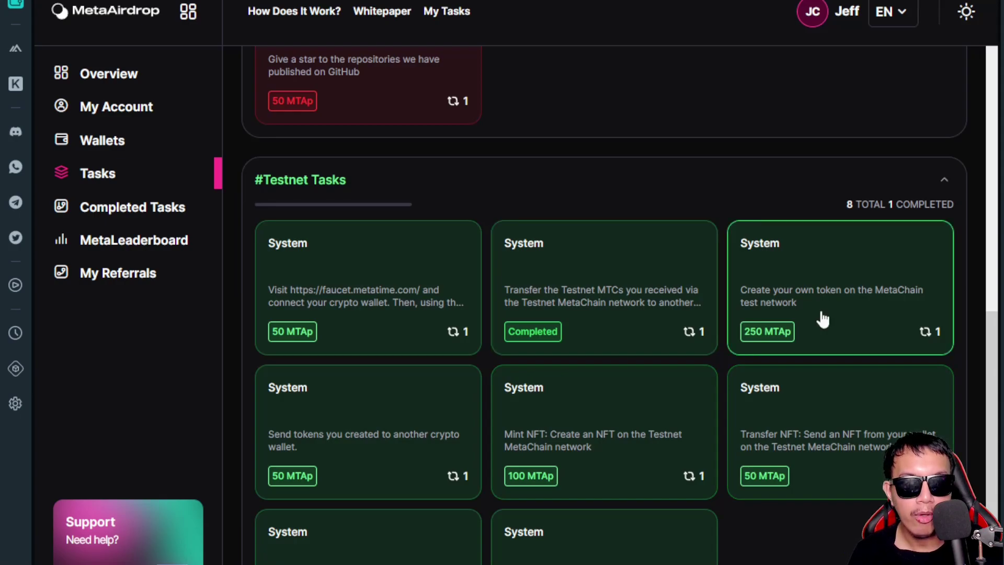
Step: Open the OpenZeppelin Contracts Wizard from the create-your-own-token task and name the ERC20 token NomadFury
left_click(848, 314)
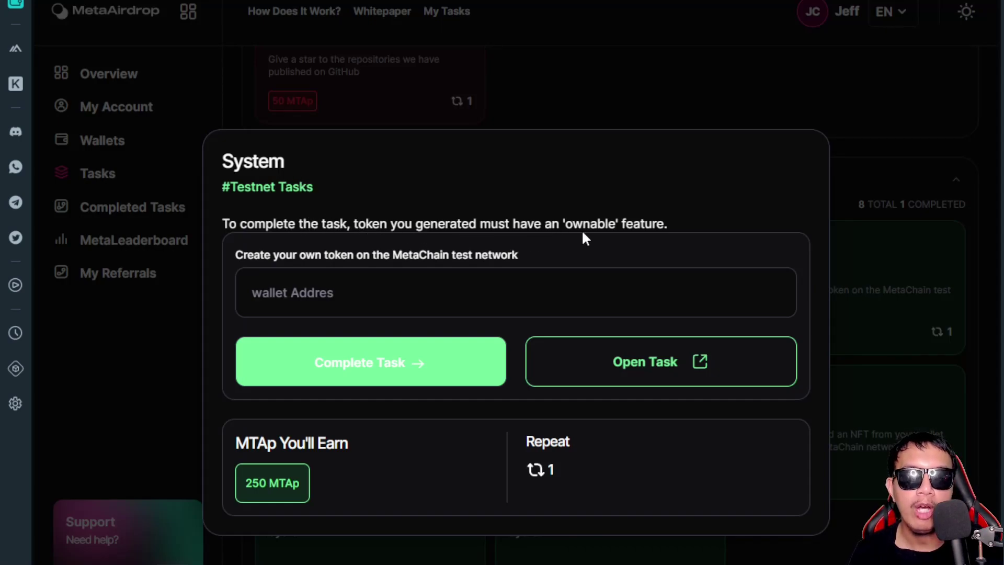
left_click(675, 368)
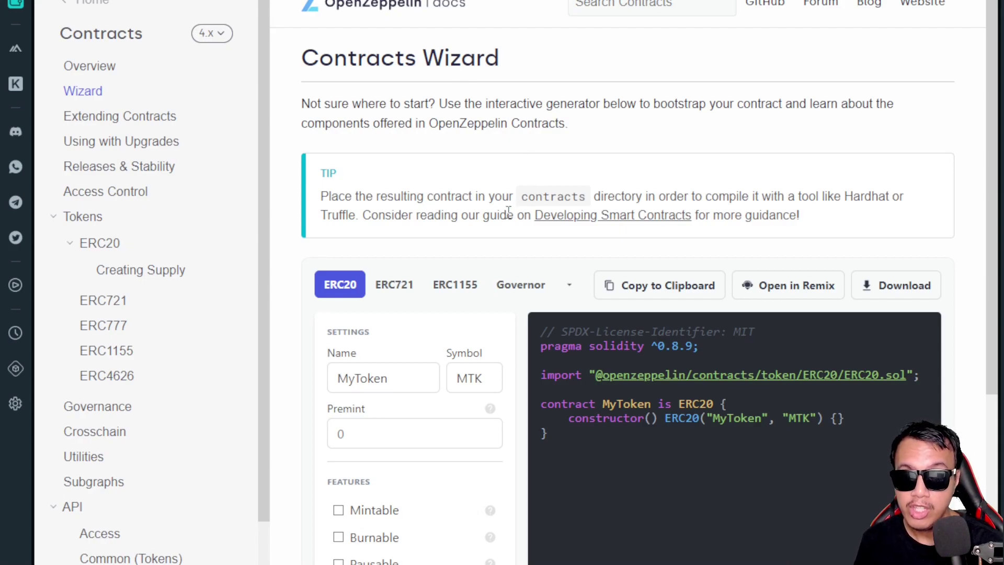
double_click(385, 374)
key("BackSpace")
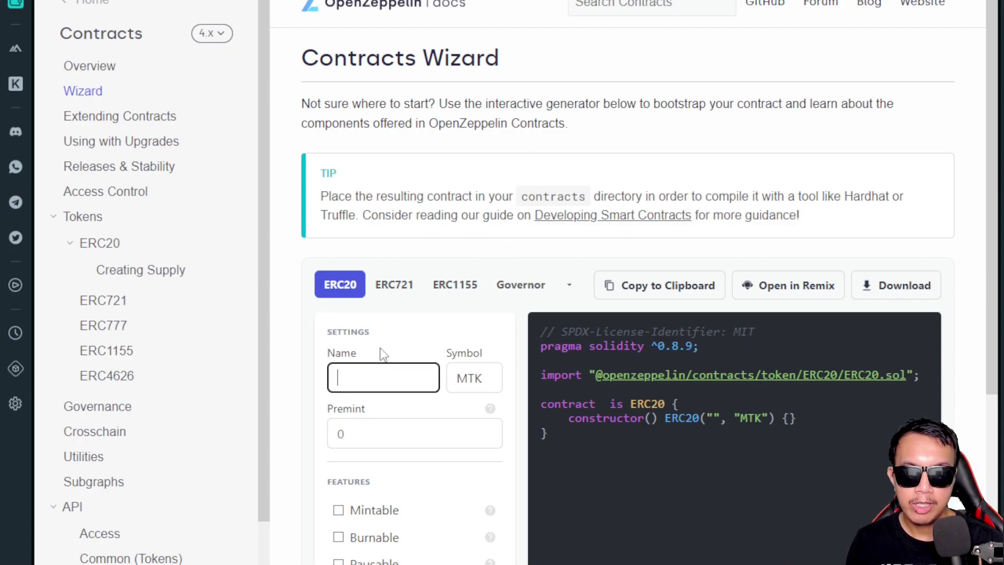
type("NomadFury")
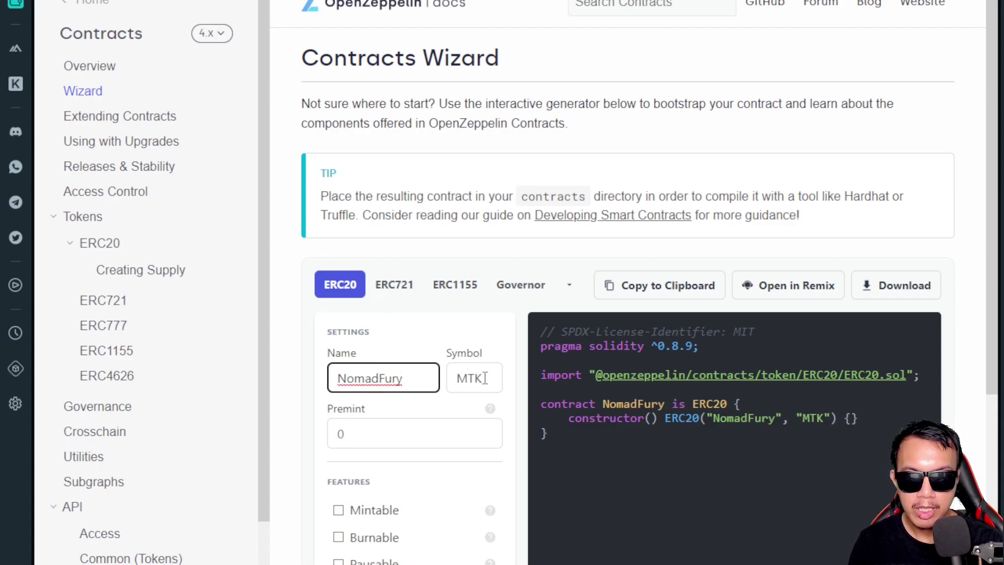
Step: Set the ERC20 token's symbol to NOMAD and its premint amount to 100000000
left_click_drag(477, 378, 458, 376)
type("NOMAD")
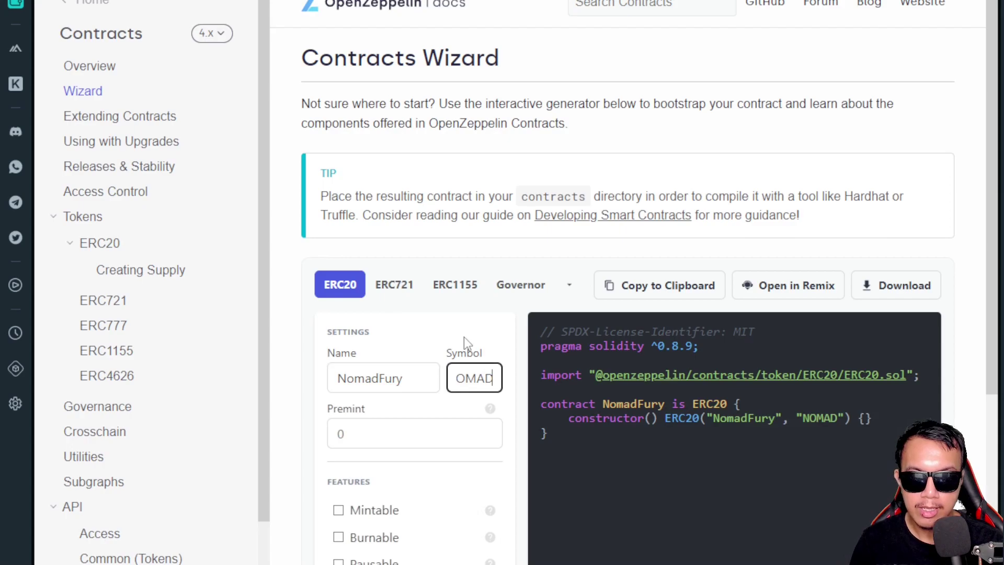
key("Tab")
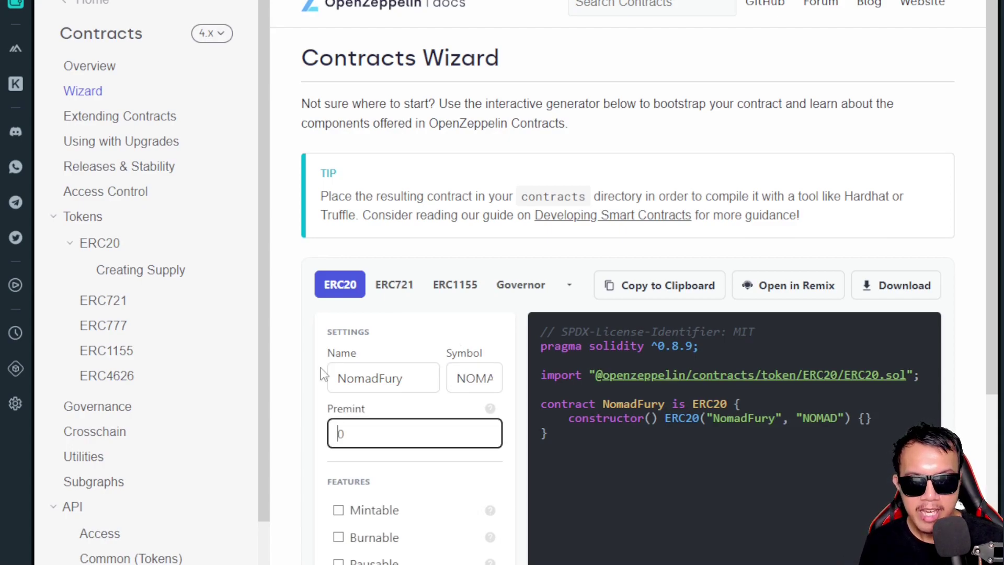
type("100000000")
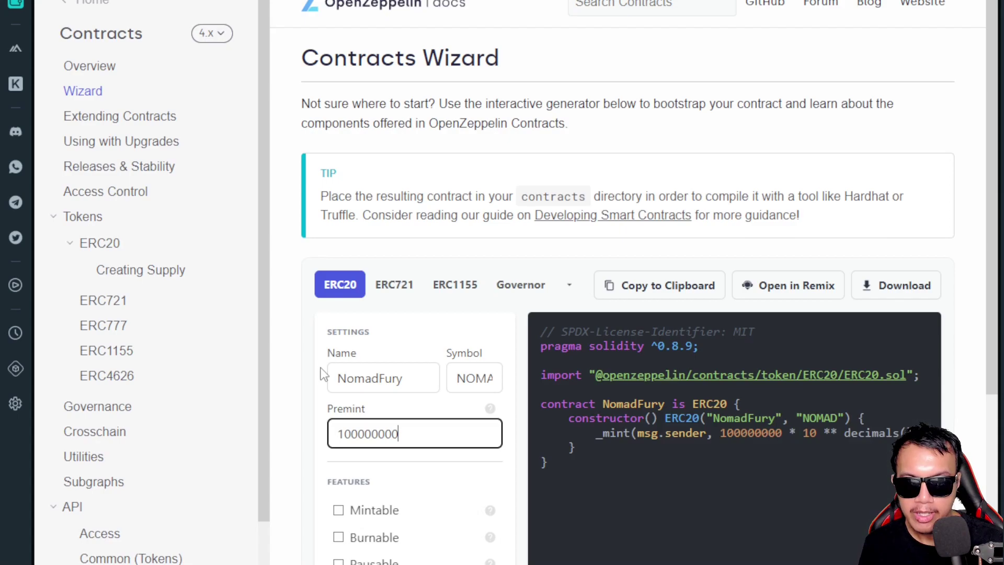
Step: Enable the Mintable, Burnable and Pausable features for the token and review the remaining options and generated contract code
scroll(513, 479, "down", 3)
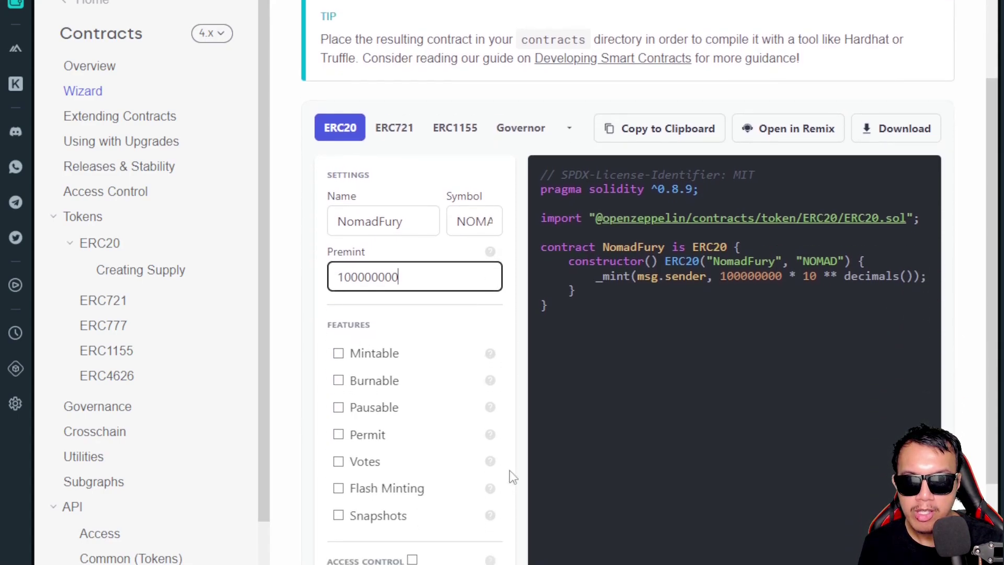
left_click(341, 354)
left_click(366, 388)
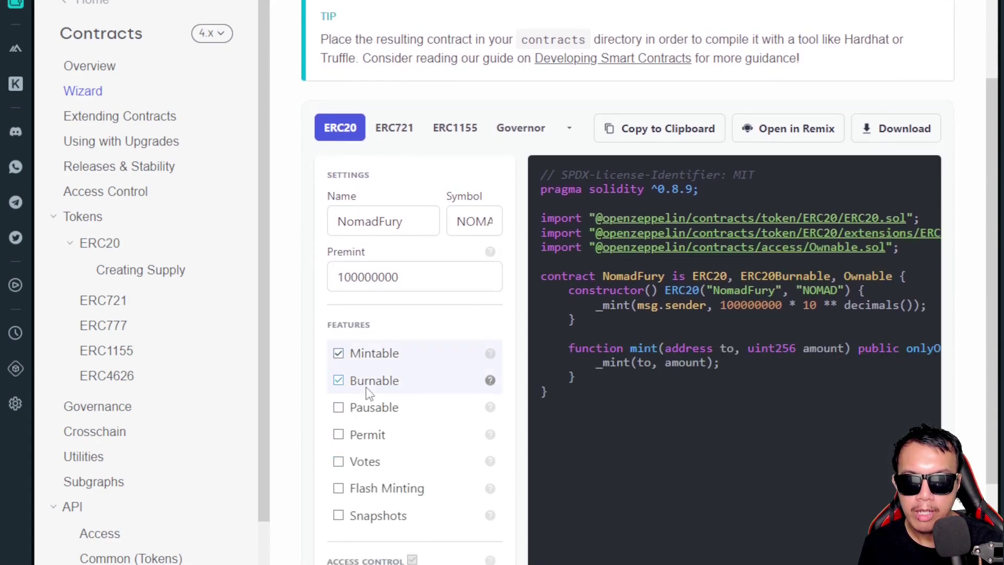
left_click(366, 410)
scroll(517, 350, "down", 2)
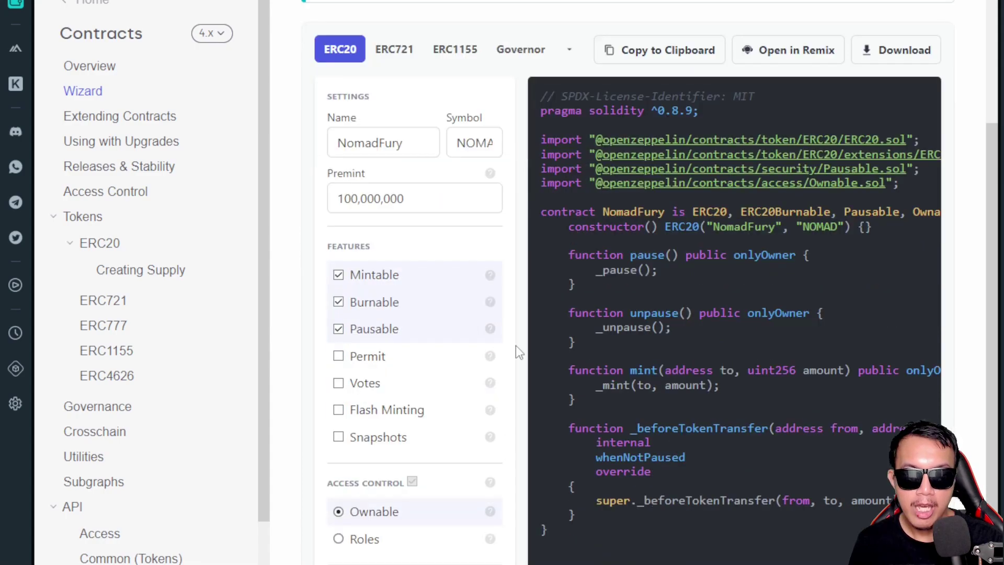
scroll(516, 320, "down", 3)
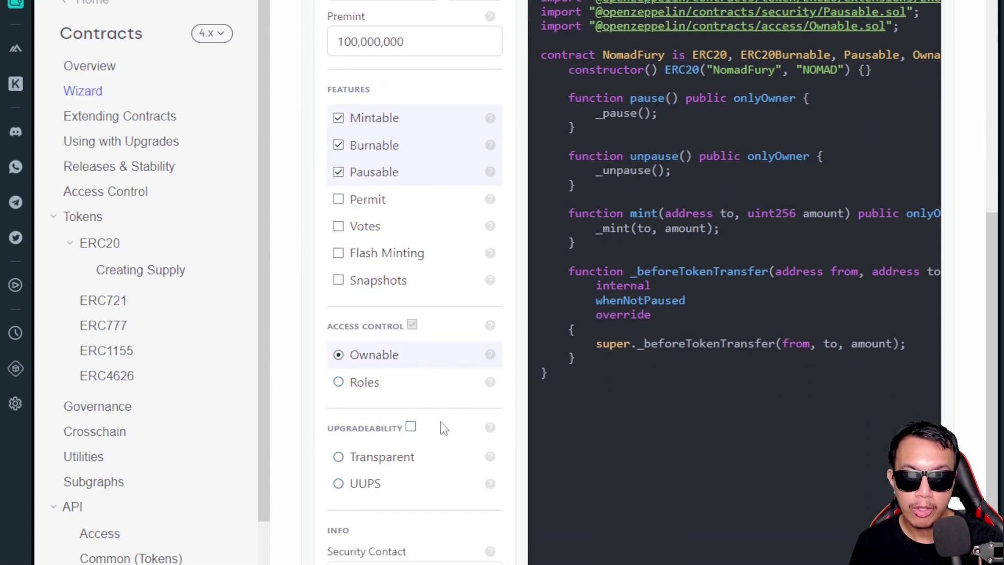
scroll(430, 434, "up", 5)
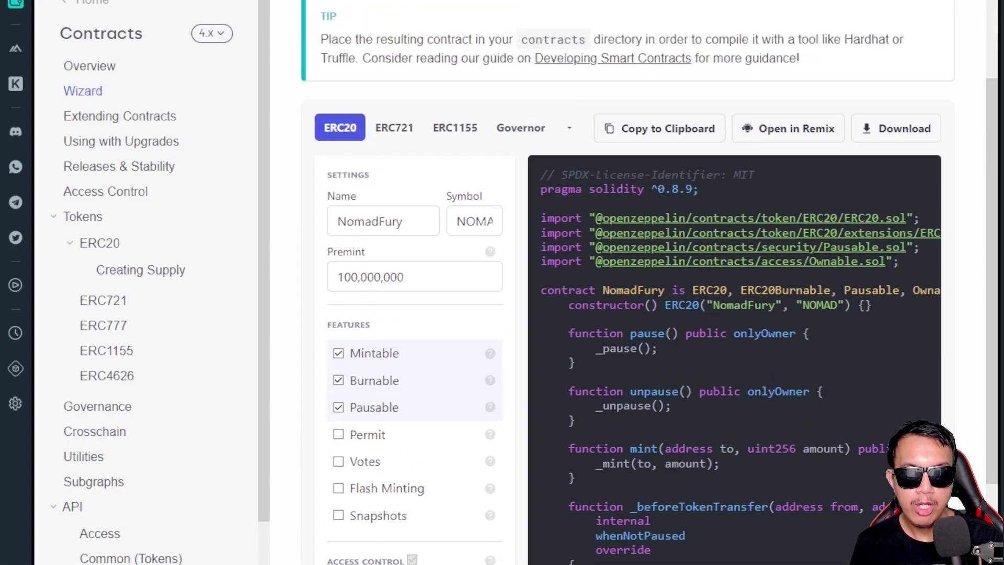
left_click_drag(544, 174, 732, 309)
left_click(768, 450)
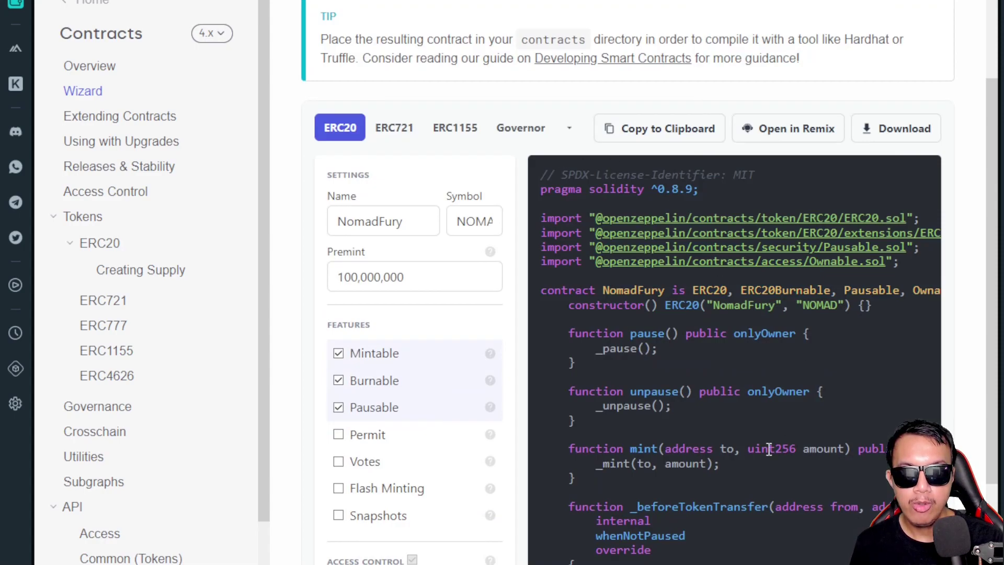
Step: Open the generated contract in Remix IDE, accepting usage analytics and advancing through the welcome tour
left_click(792, 130)
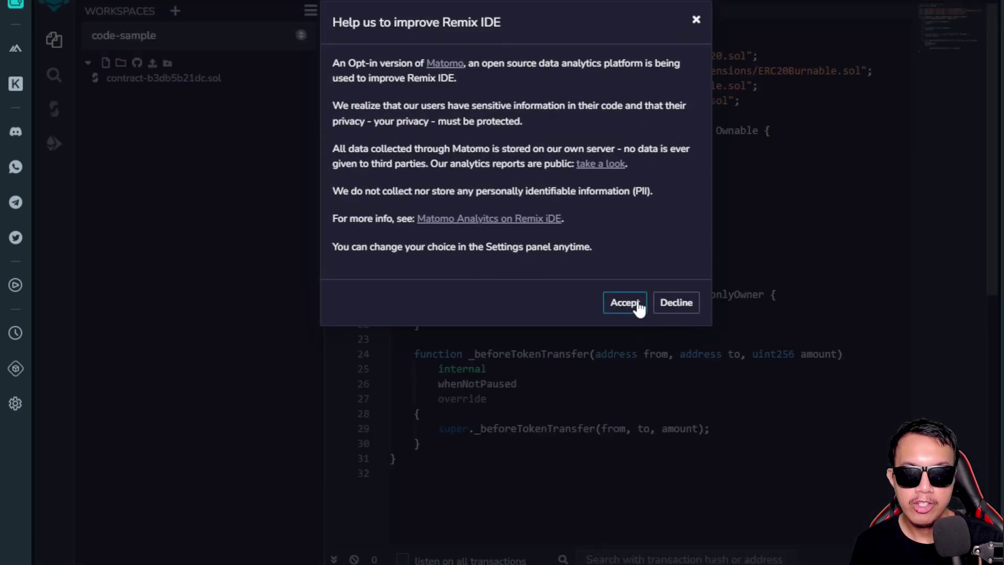
left_click(635, 306)
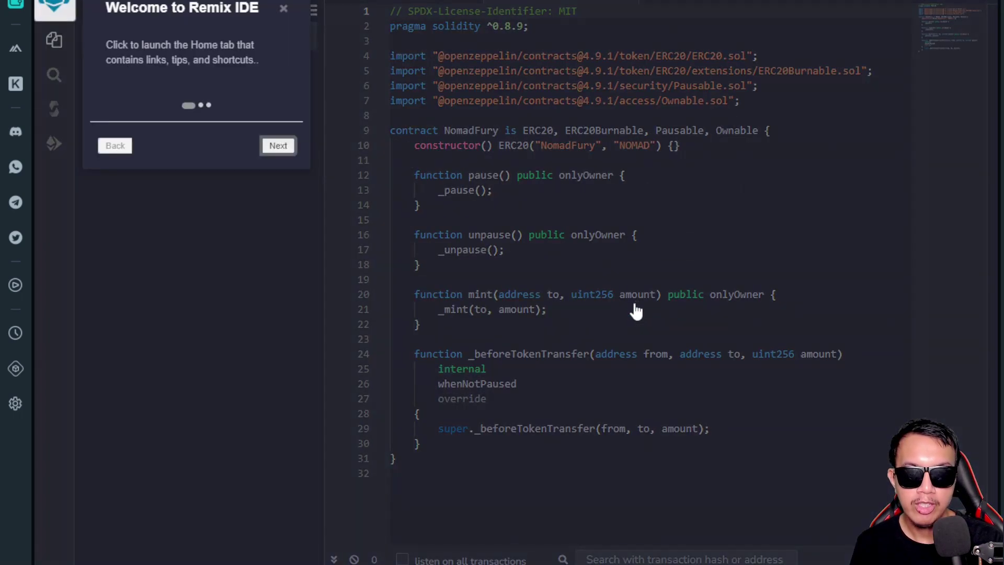
left_click(277, 146)
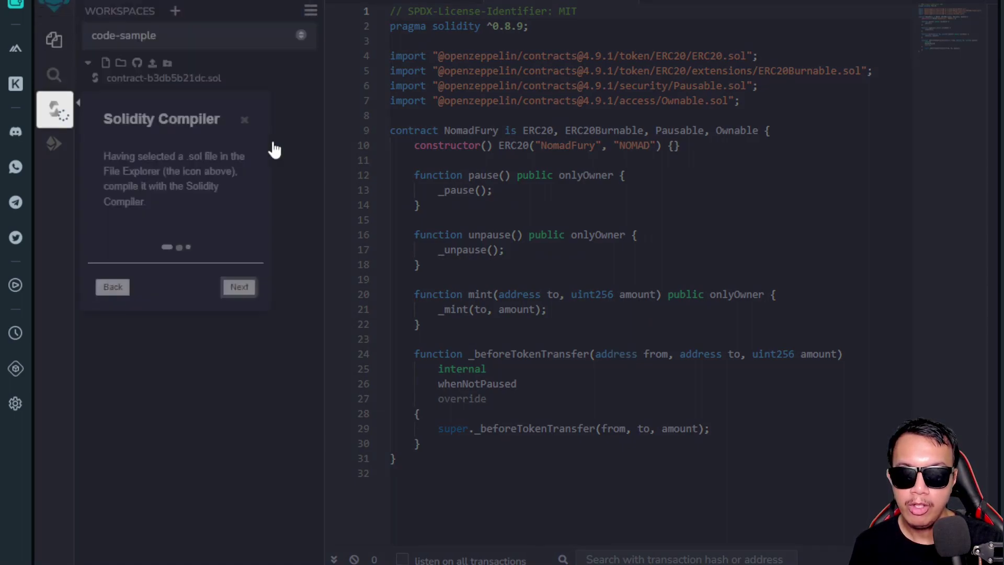
left_click(240, 289)
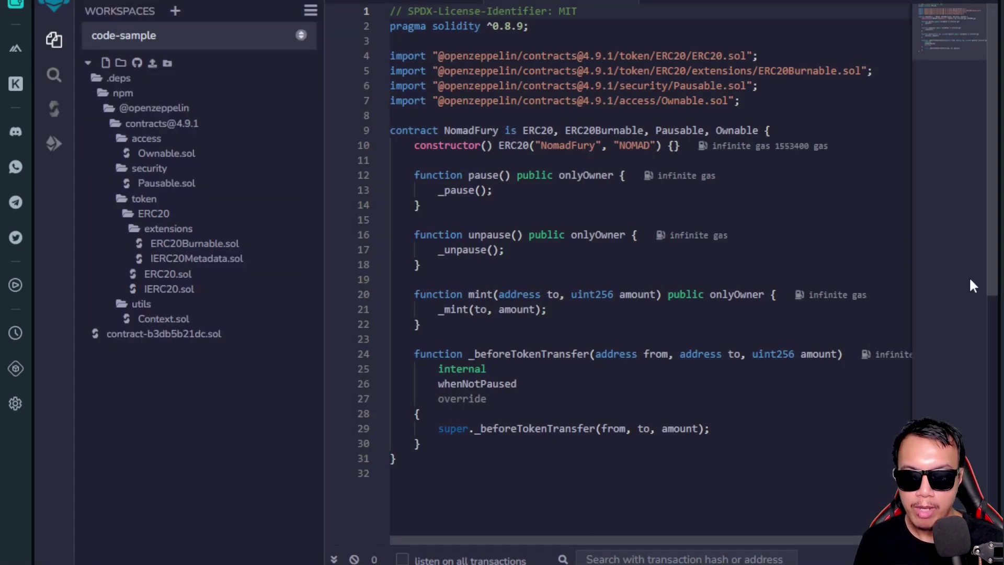
Step: Check the NomadFury mint amount in the code and compile the contract with the Solidity compiler
left_click(55, 109)
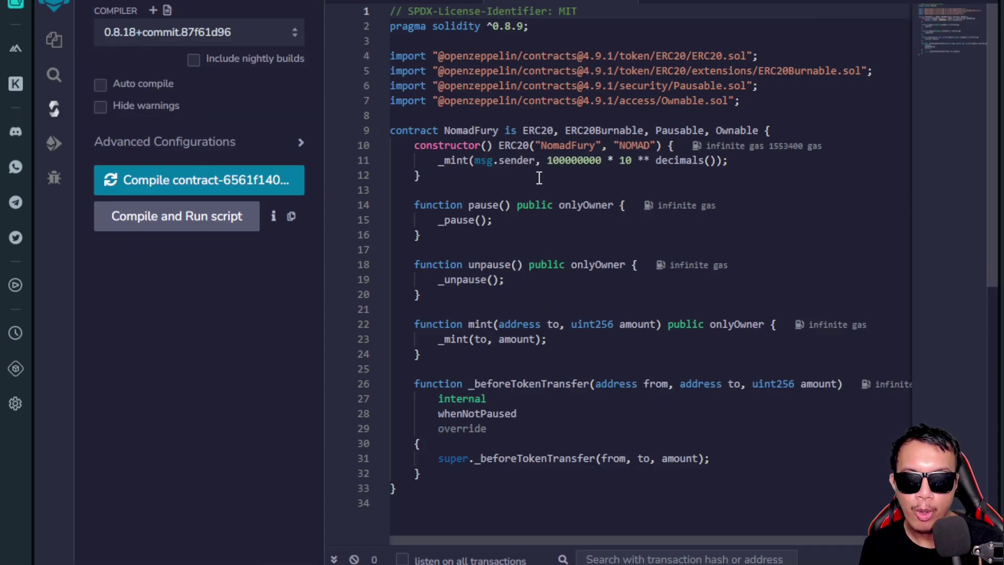
mouse_move(541, 145)
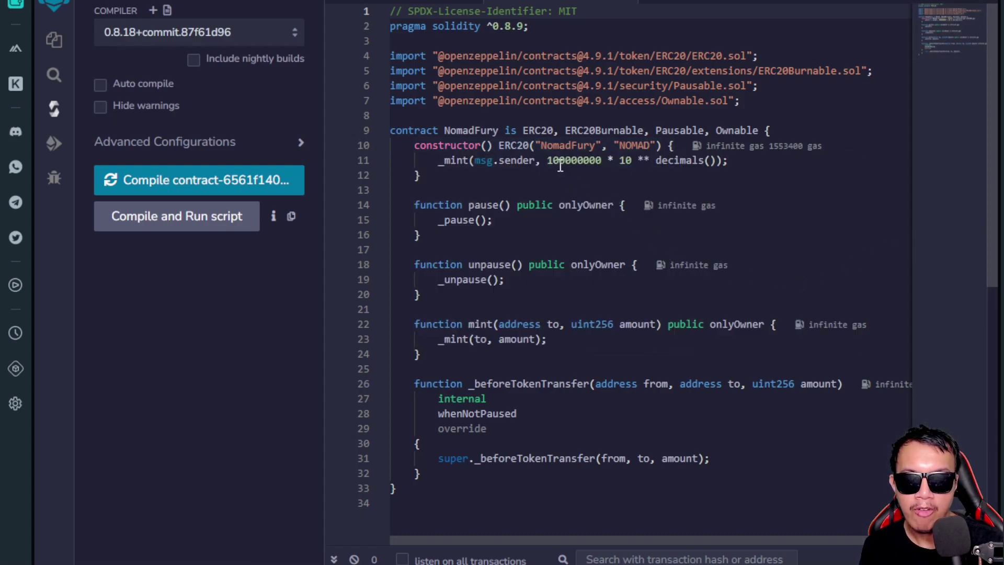
mouse_move(580, 162)
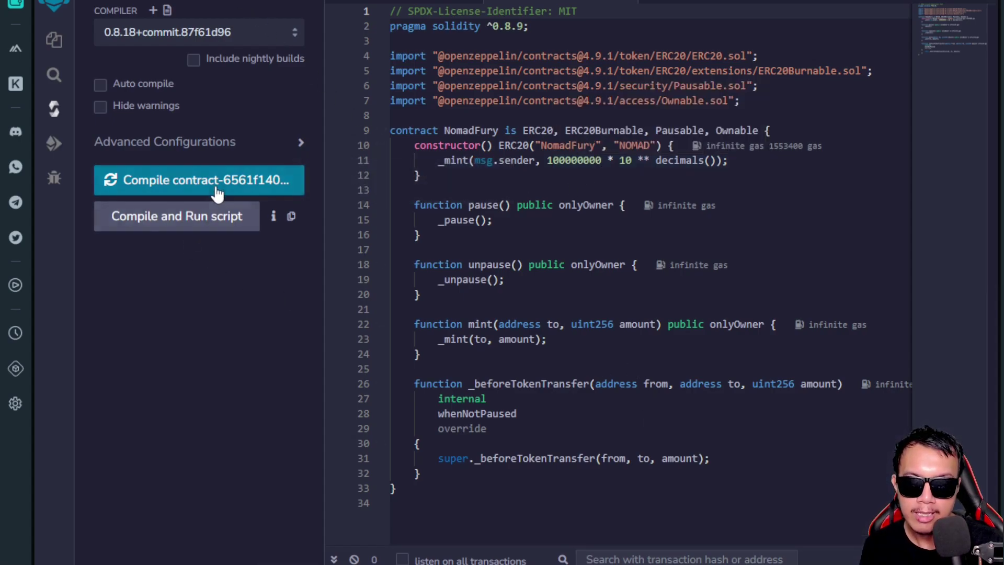
left_click(201, 182)
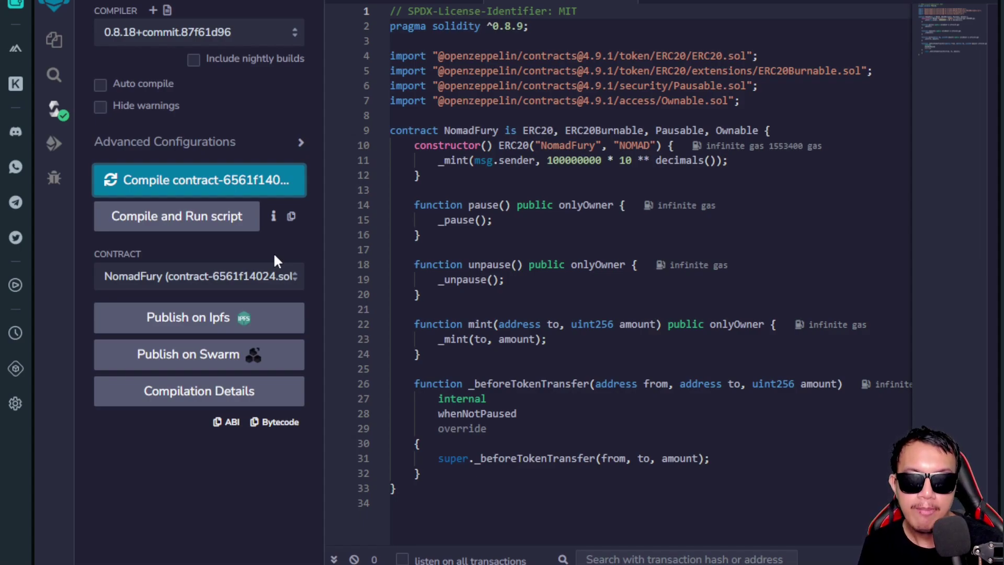
Step: Set the deployment environment for the compiled contract to Injected Provider - MetaMask
left_click(54, 144)
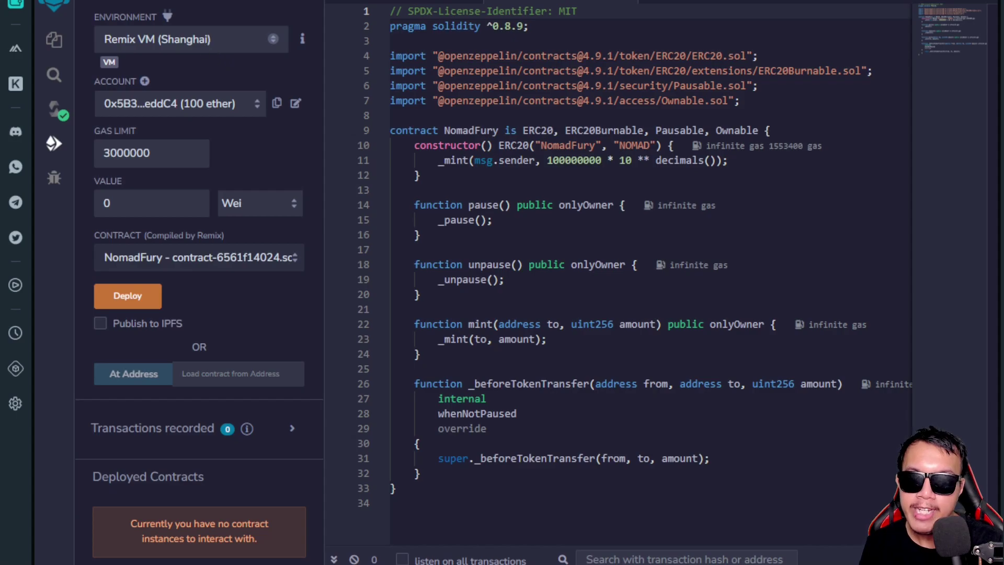
left_click(263, 46)
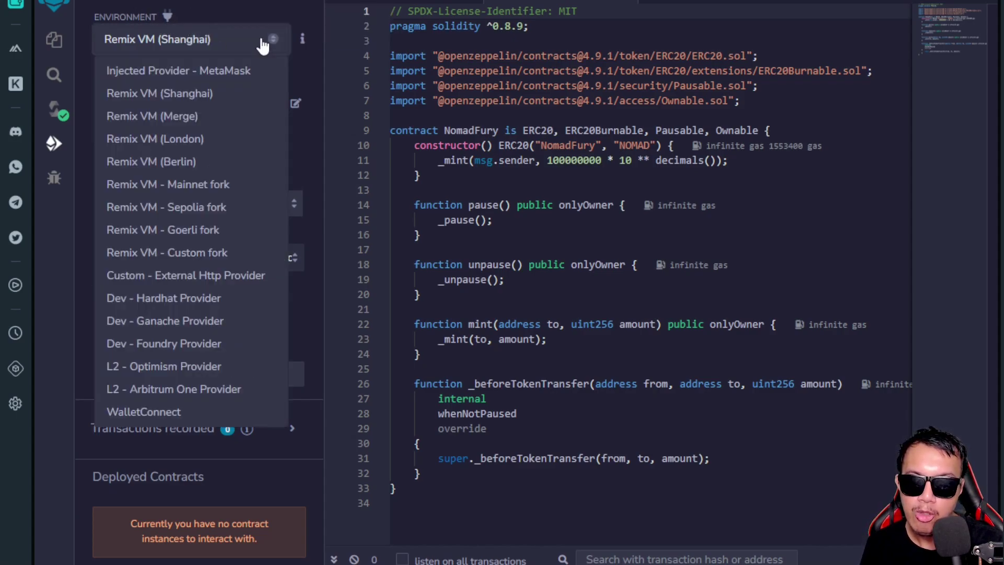
left_click(191, 78)
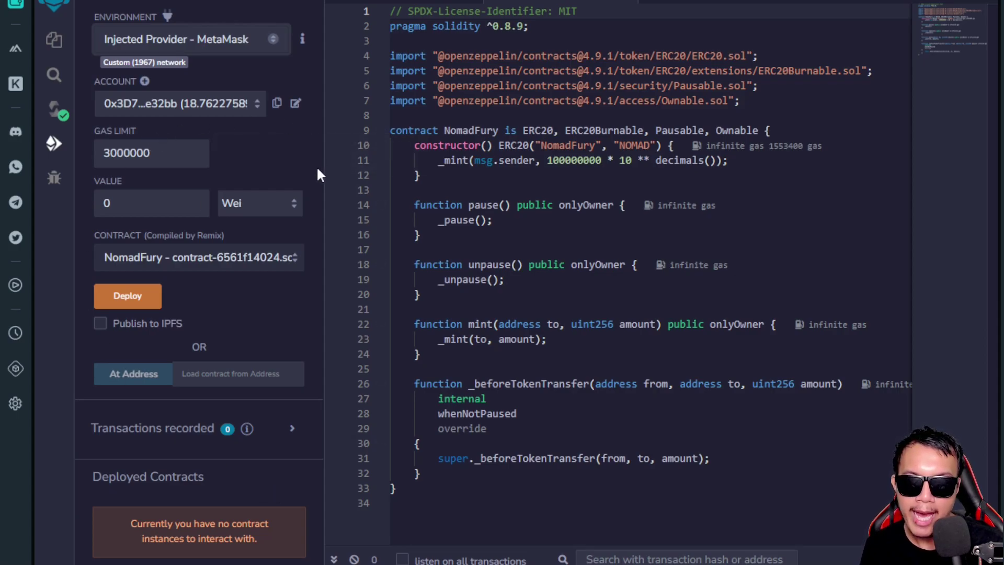
Step: Deploy the NomadFury contract and confirm the contract deployment transaction in MetaMask
left_click(129, 302)
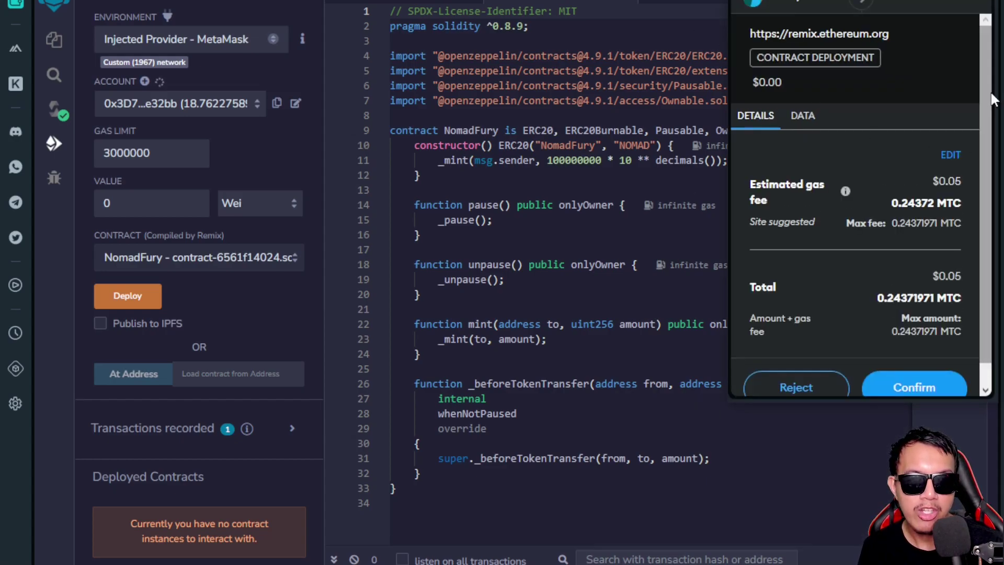
left_click_drag(989, 99, 992, 181)
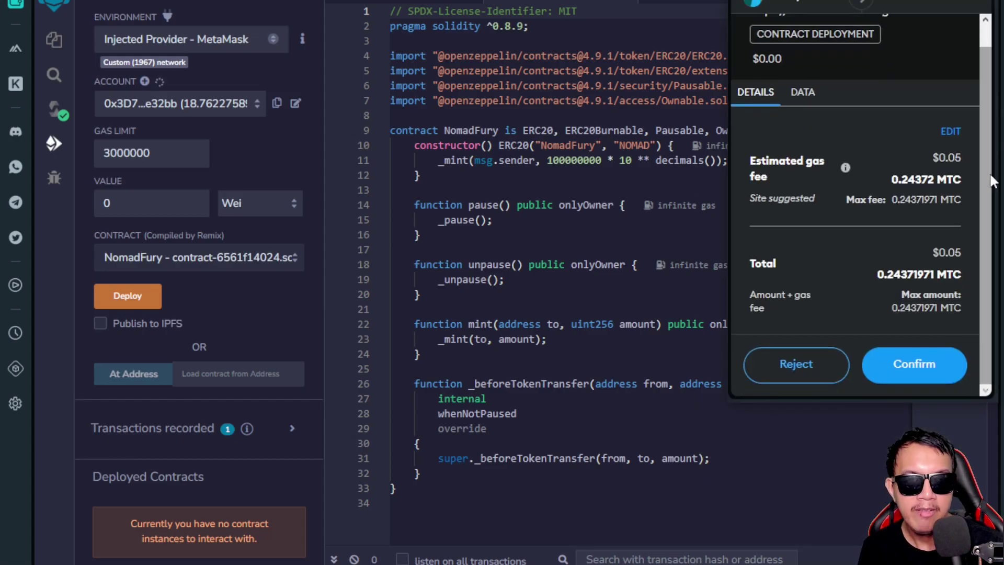
left_click(910, 366)
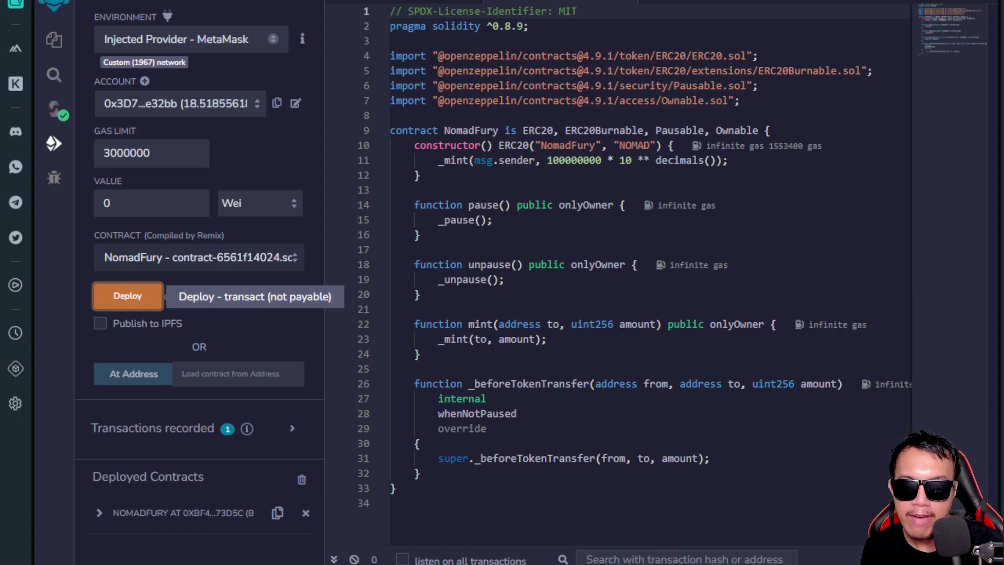
Step: Copy the deployed NomadFury contract's address and look it up in MetaExplorer
left_click(277, 513)
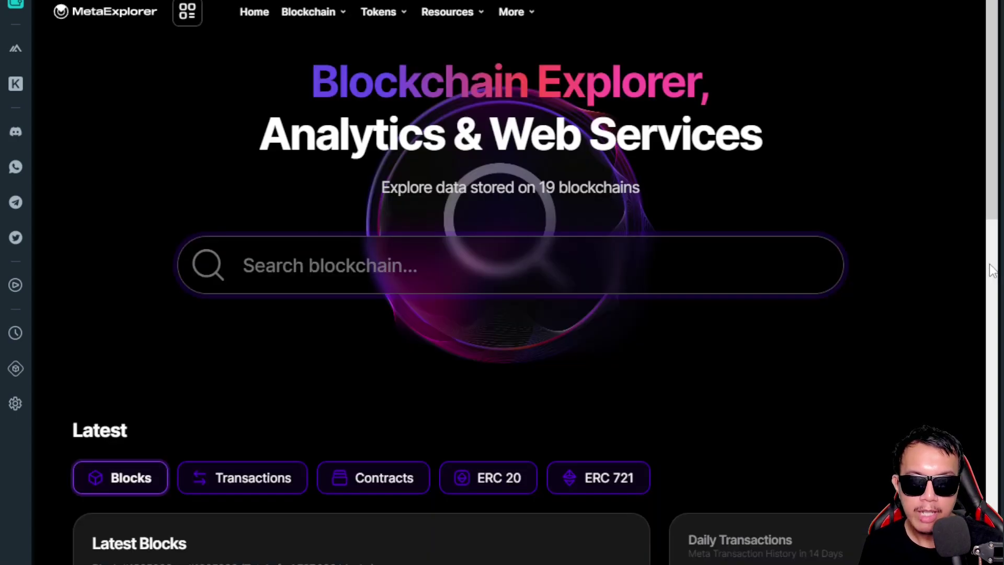
left_click(286, 262)
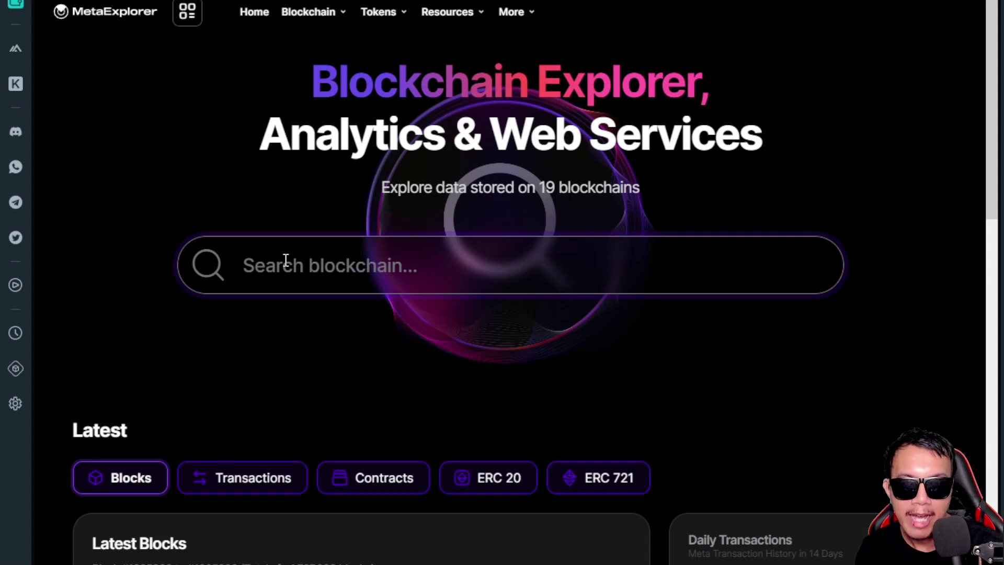
key("ctrl+v")
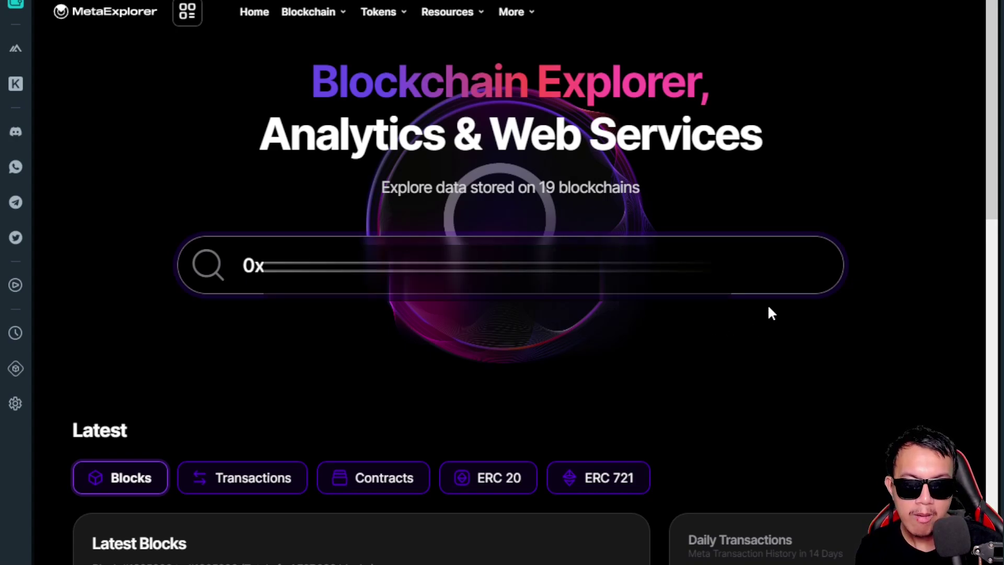
key("Return")
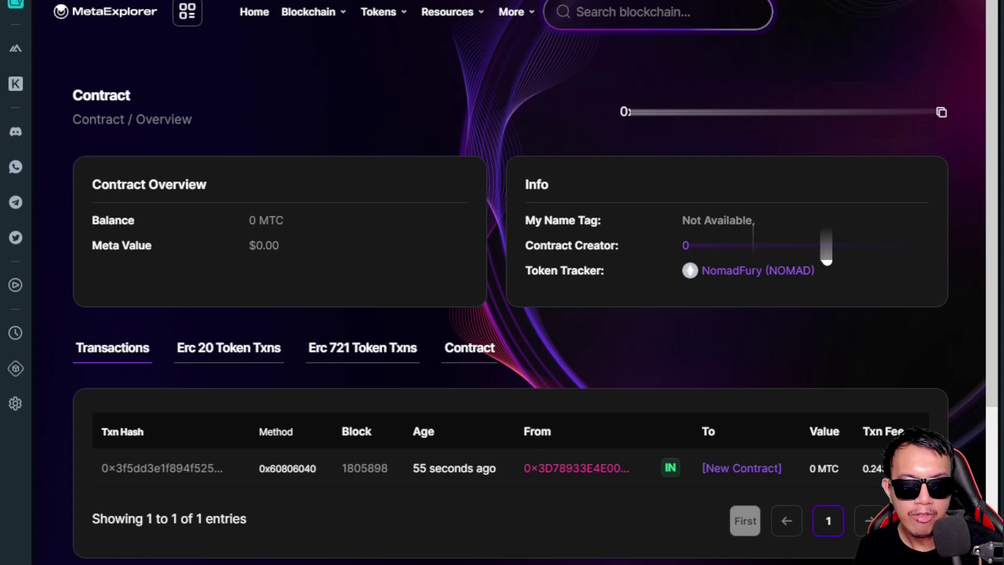
key("ctrl+w")
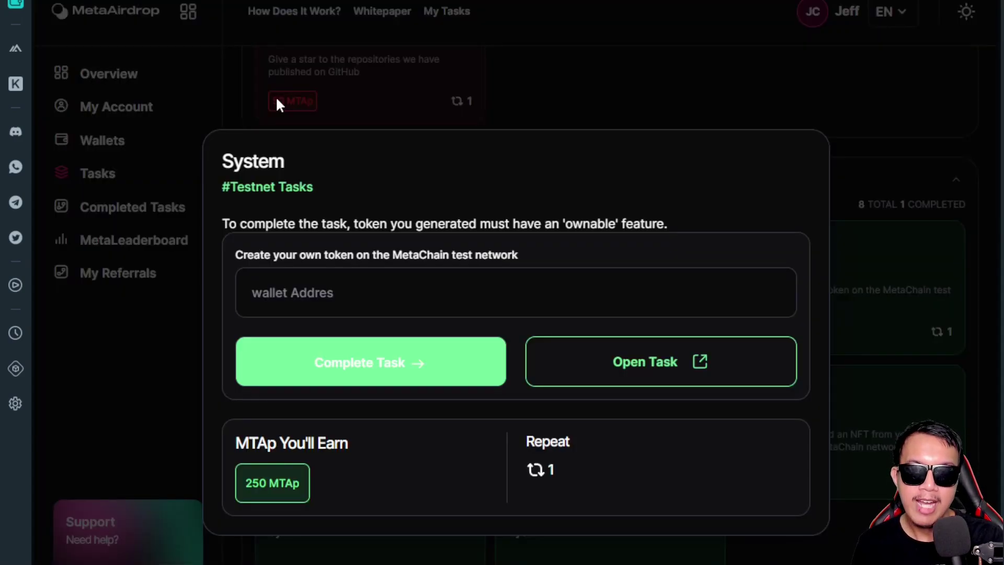
Step: Enter the deployed contract's address in the create-your-own-token task and submit it as complete
left_click(309, 292)
key("ctrl+v")
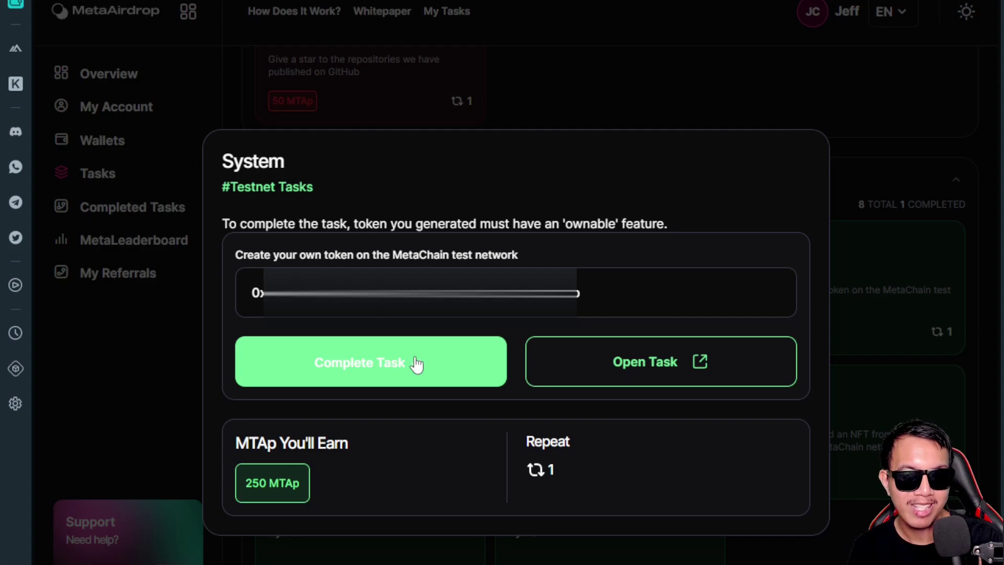
left_click(416, 365)
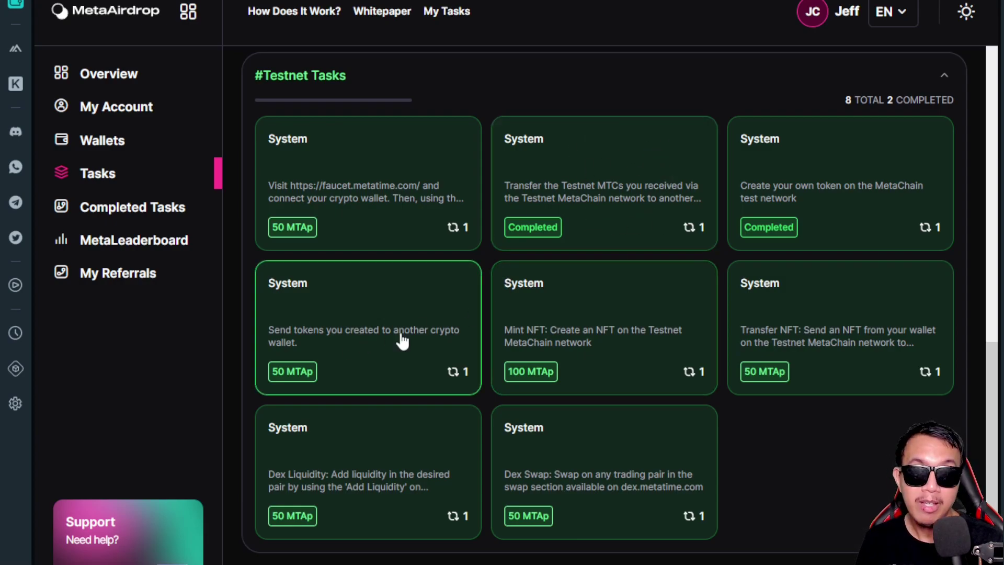
Step: Open the task for sending created tokens to another wallet and import the custom NOMAD token into MetaMask
left_click(377, 304)
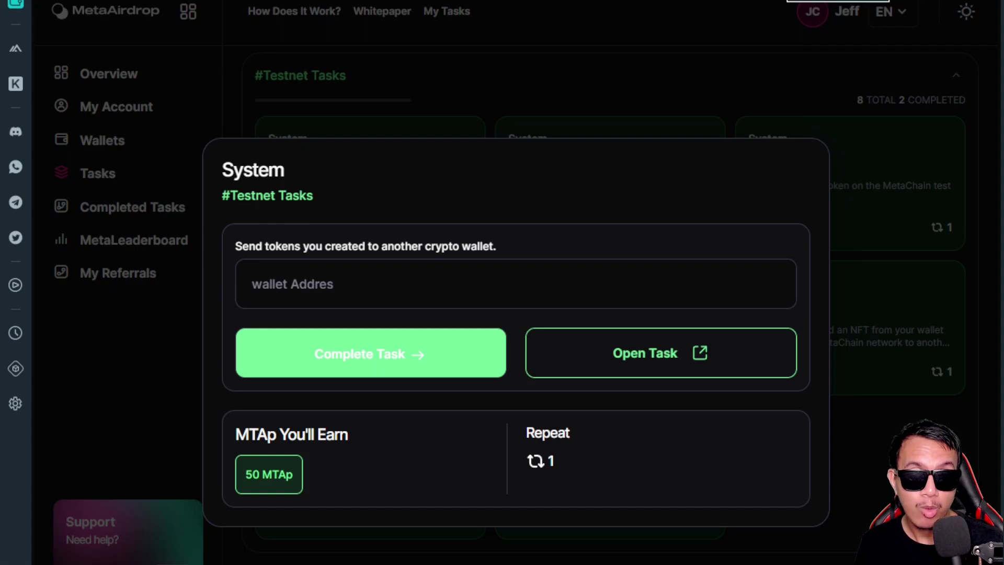
key("alt+shift+m")
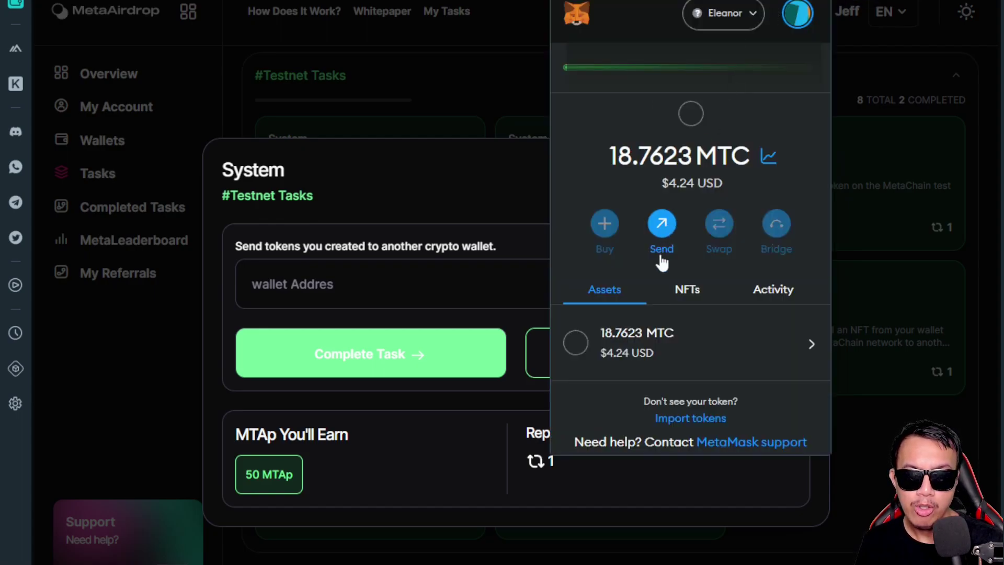
left_click(704, 419)
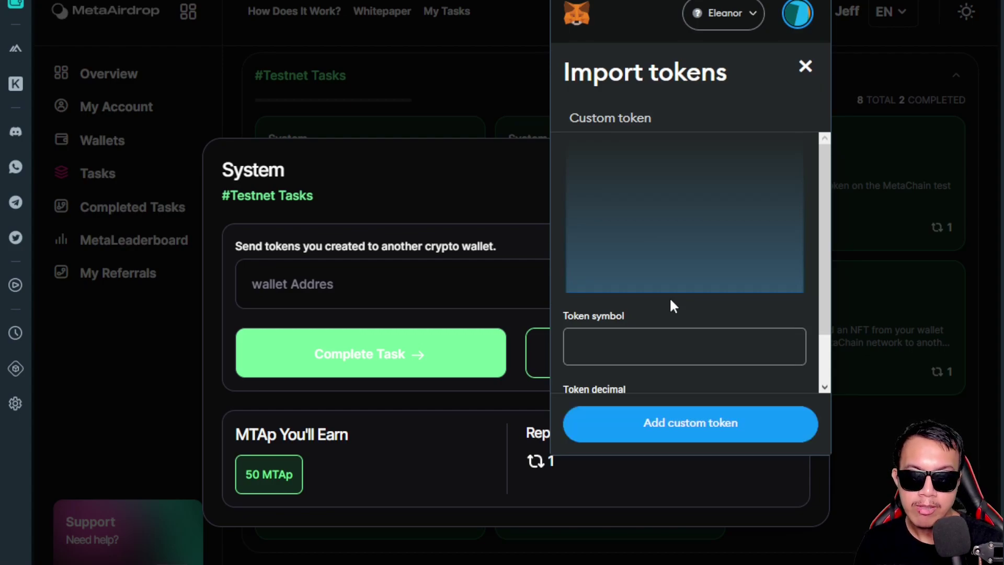
scroll(661, 311, "down", 2)
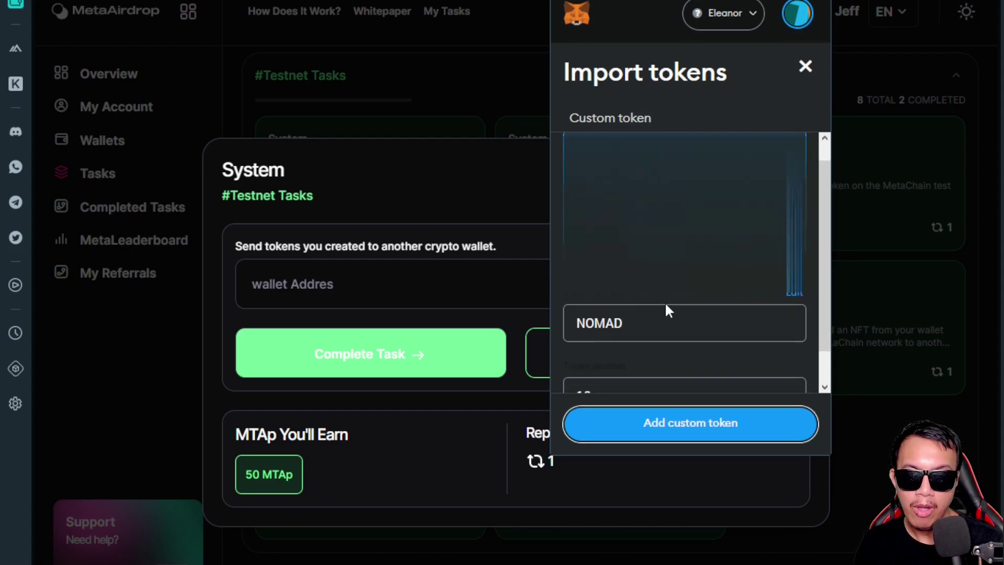
left_click(721, 430)
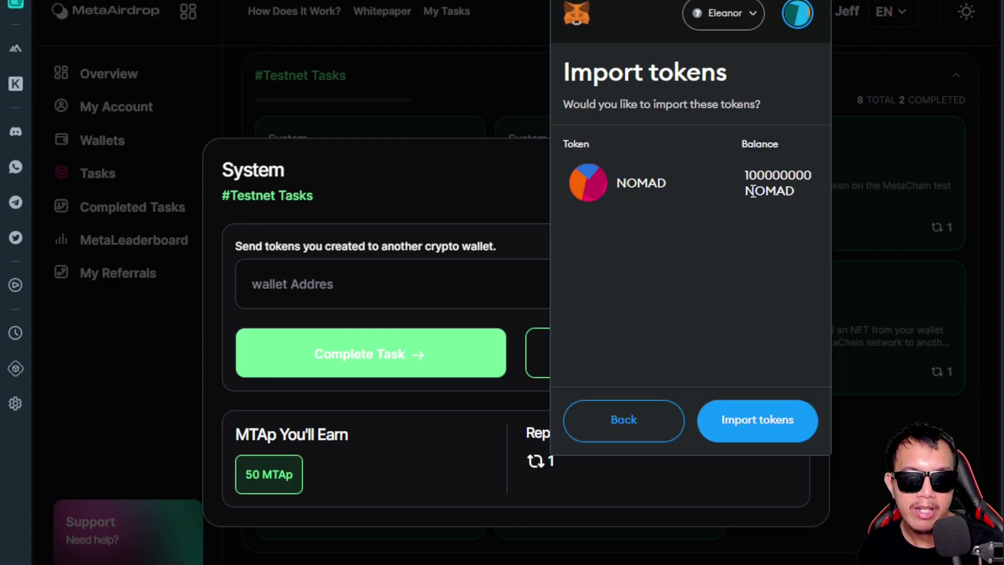
left_click(766, 421)
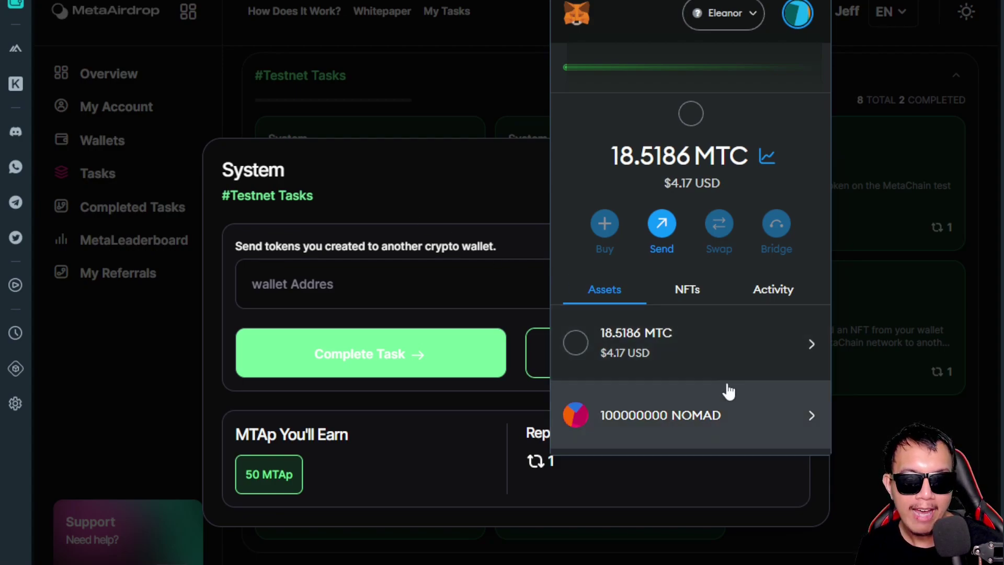
Step: Send 1000000 NOMAD to the other wallet's address from MetaMask and confirm the transfer
left_click(772, 416)
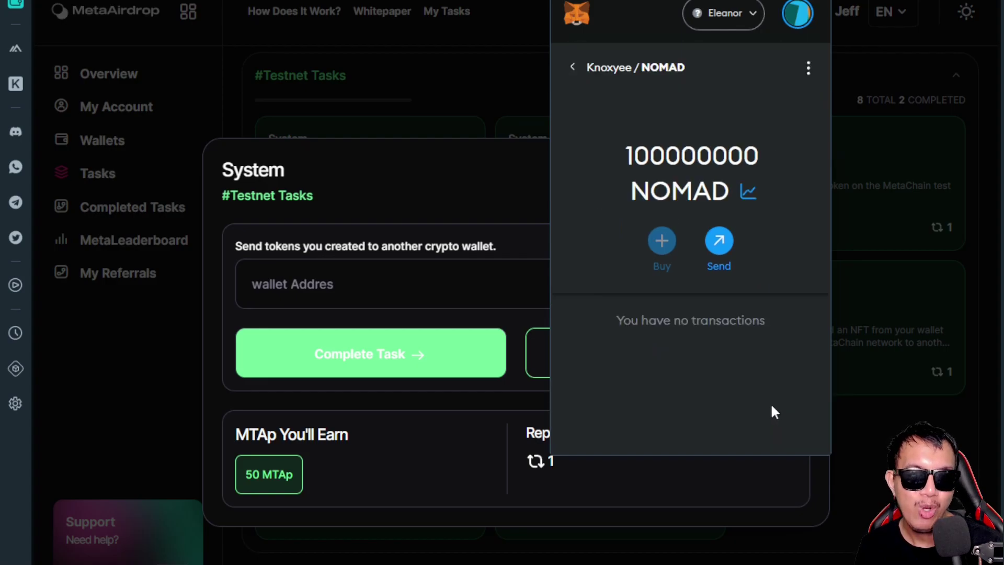
left_click(719, 243)
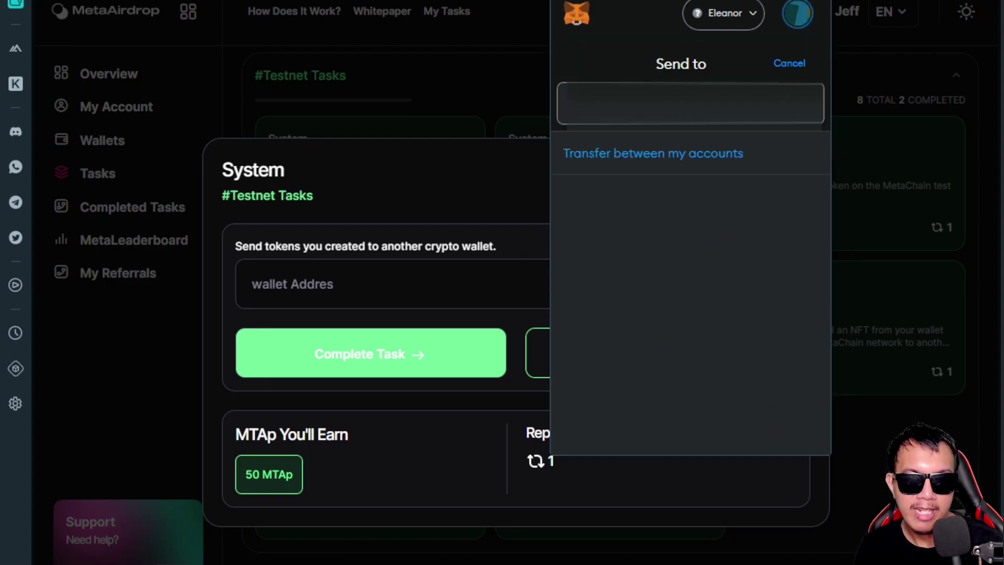
key("ctrl+v")
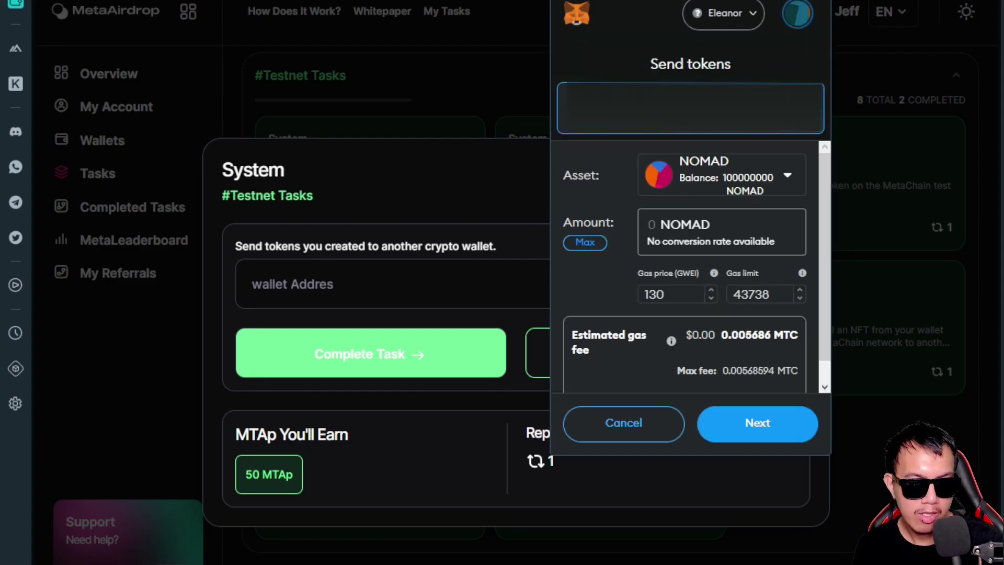
type("100")
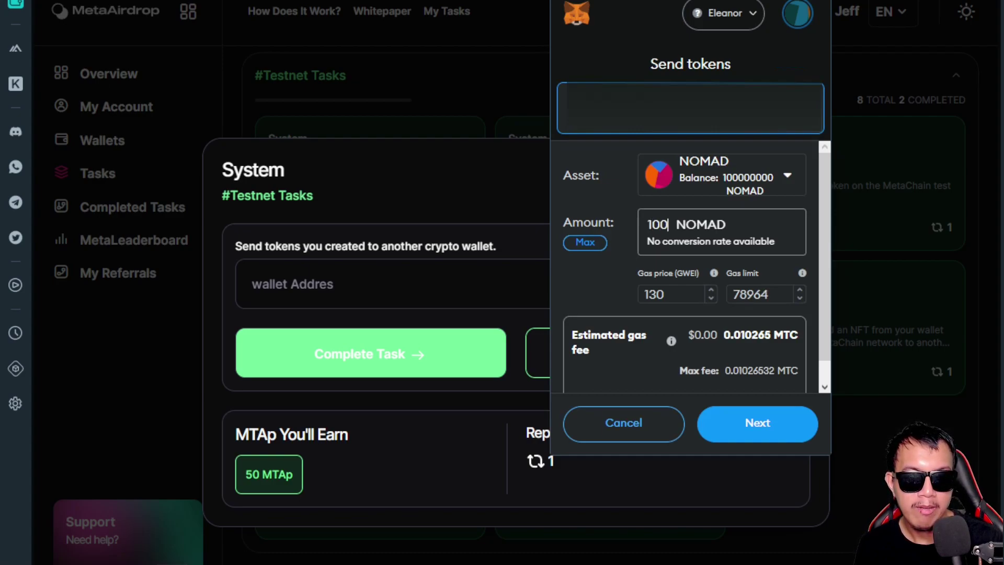
type("0000")
scroll(811, 319, "down", 1)
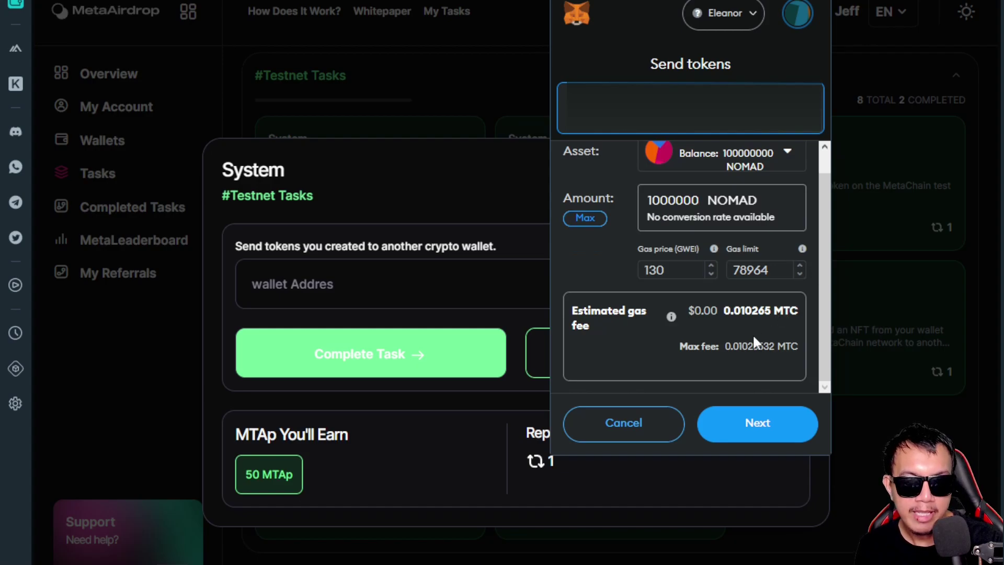
left_click(767, 425)
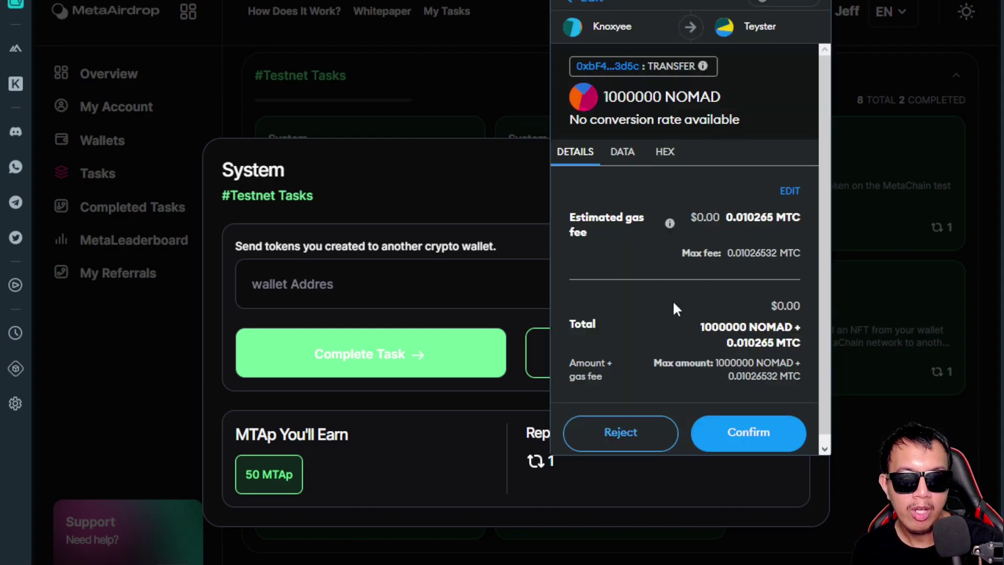
scroll(821, 295, "down", 1)
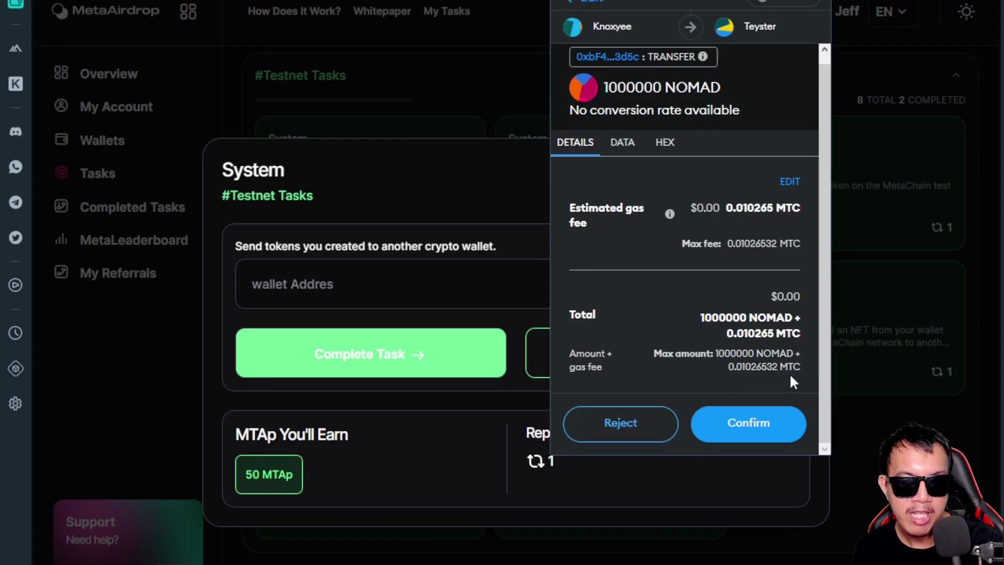
left_click(748, 421)
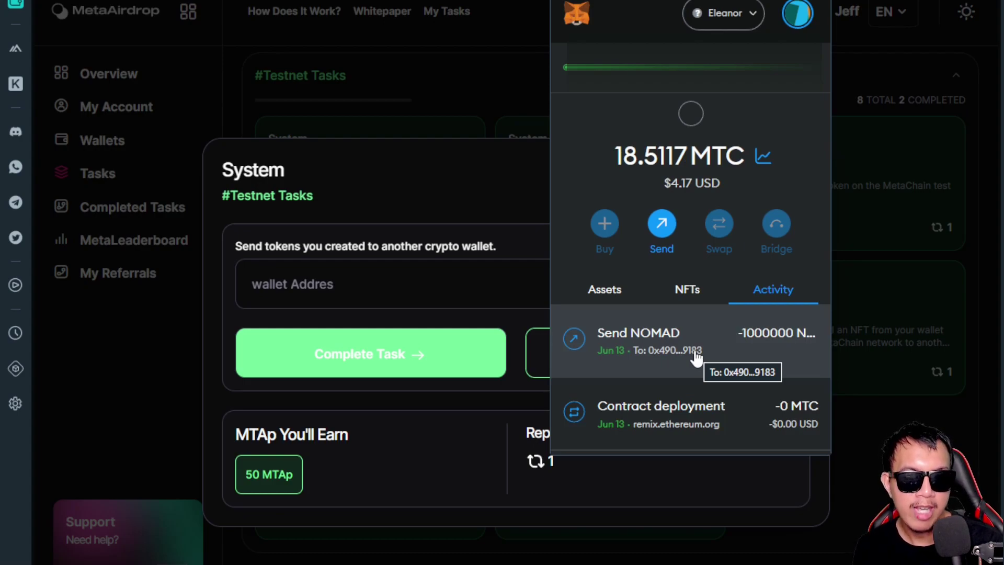
Step: Enter the wallet address in the send-tokens task and submit it as complete
left_click(447, 176)
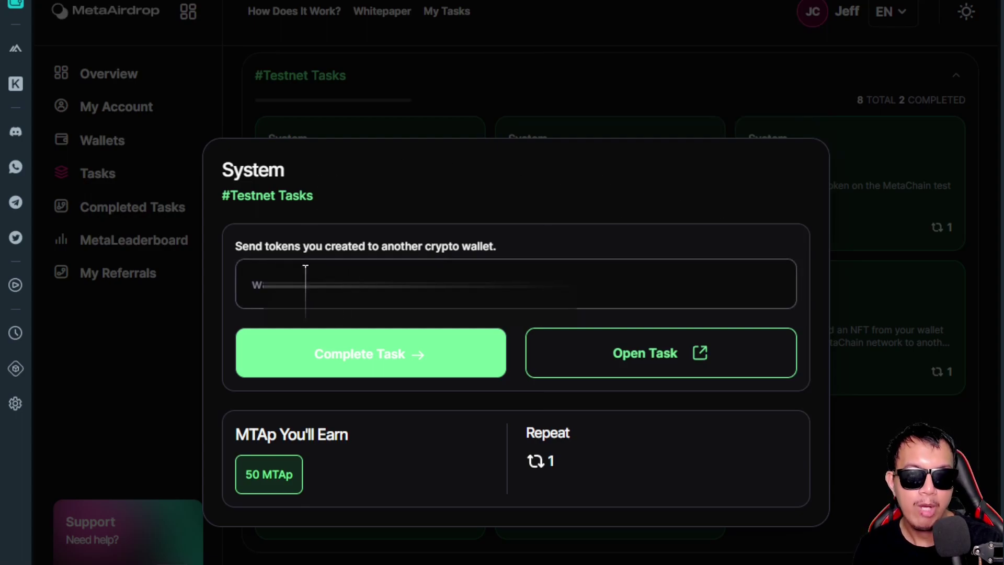
left_click(401, 363)
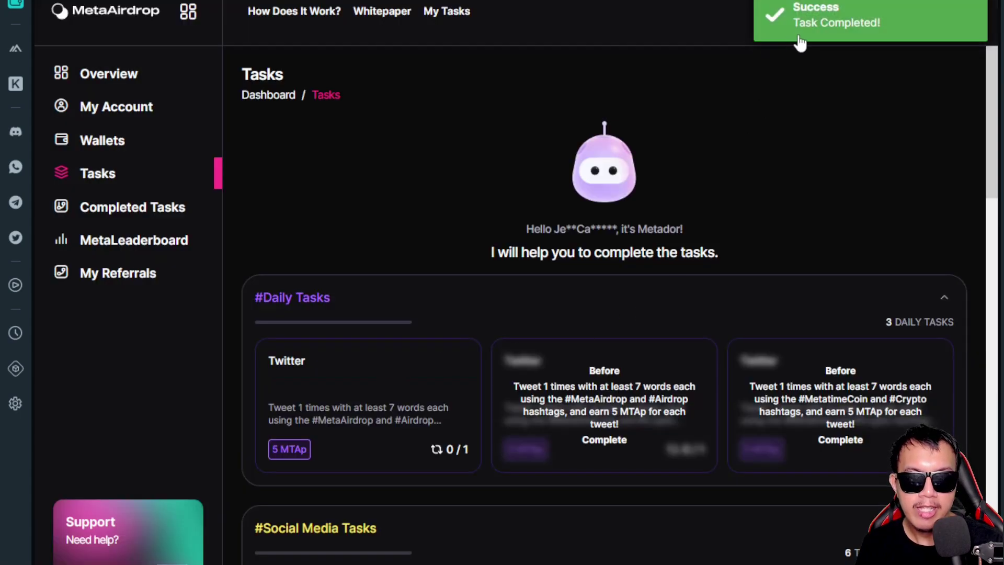
Step: Open the Mint NFT testnet task and follow its link to the OpenZeppelin Contracts Wizard
scroll(839, 298, "down", 10)
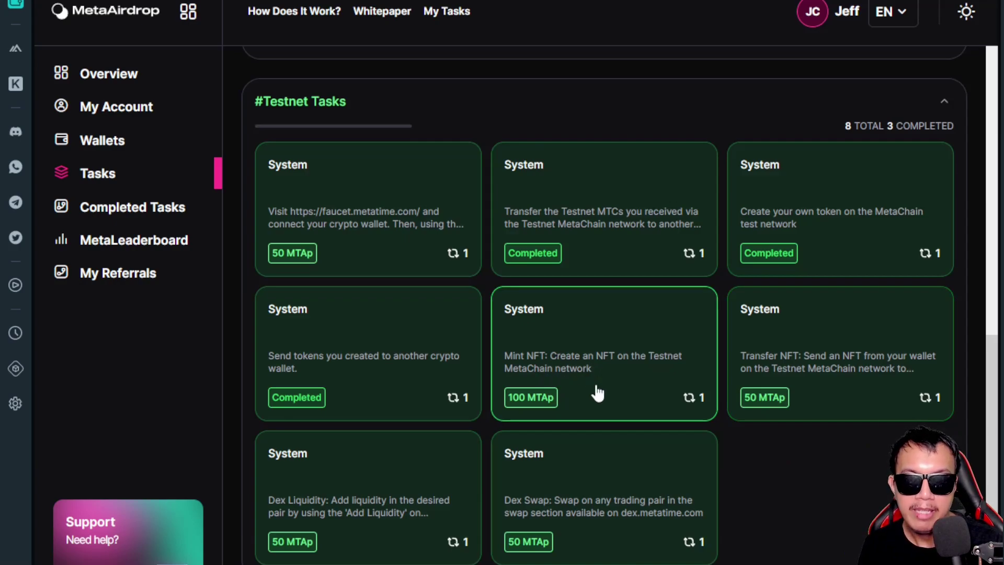
left_click(598, 347)
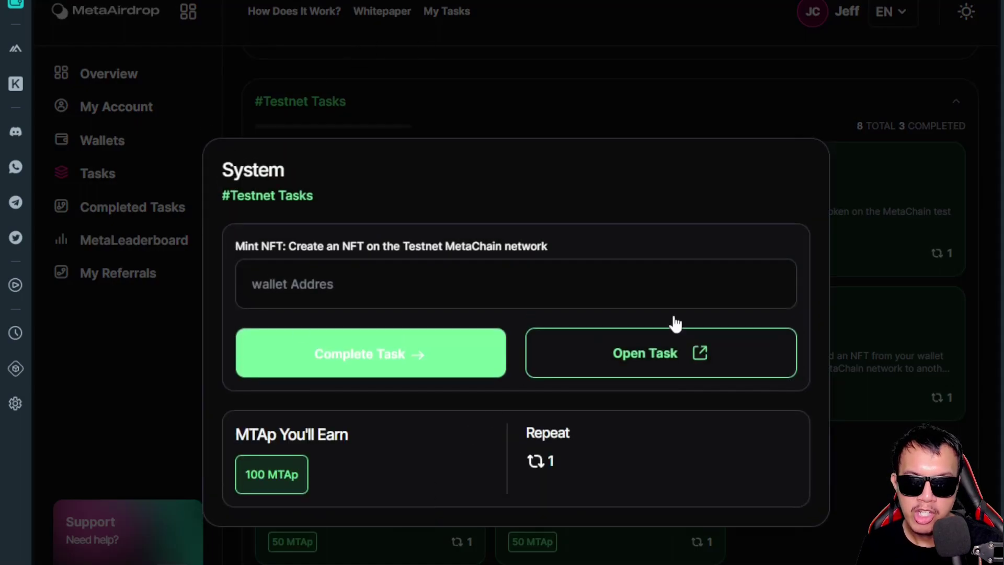
left_click(625, 356)
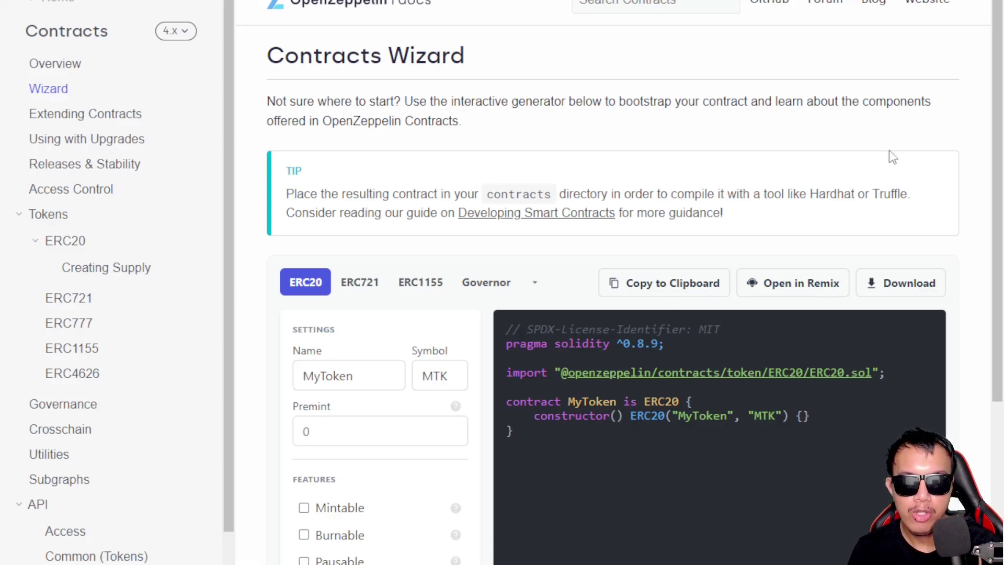
Step: Configure an ERC721 contract in the wizard with the name NFury, the symbol NF and the Mintable feature
left_click(370, 290)
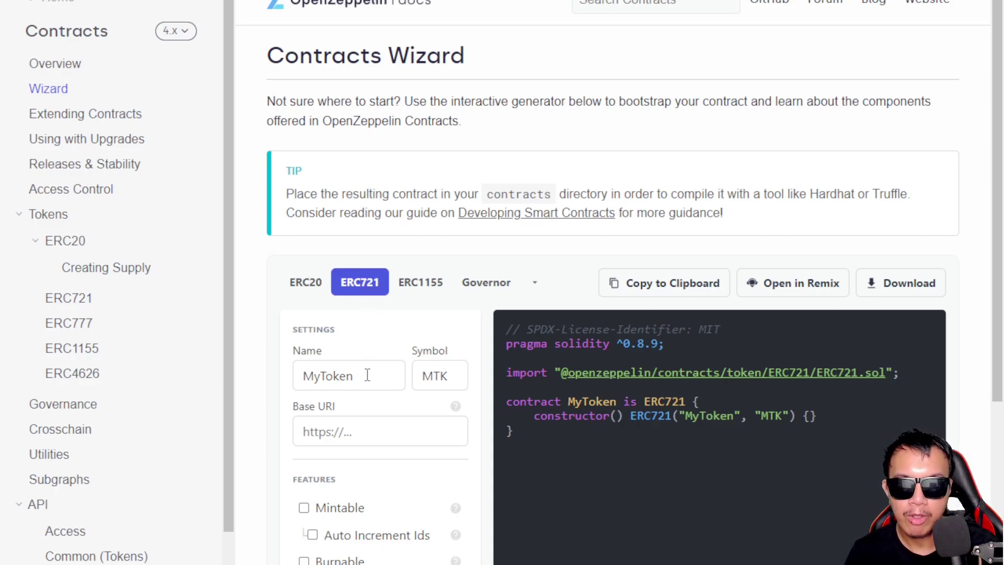
left_click_drag(366, 375, 283, 374)
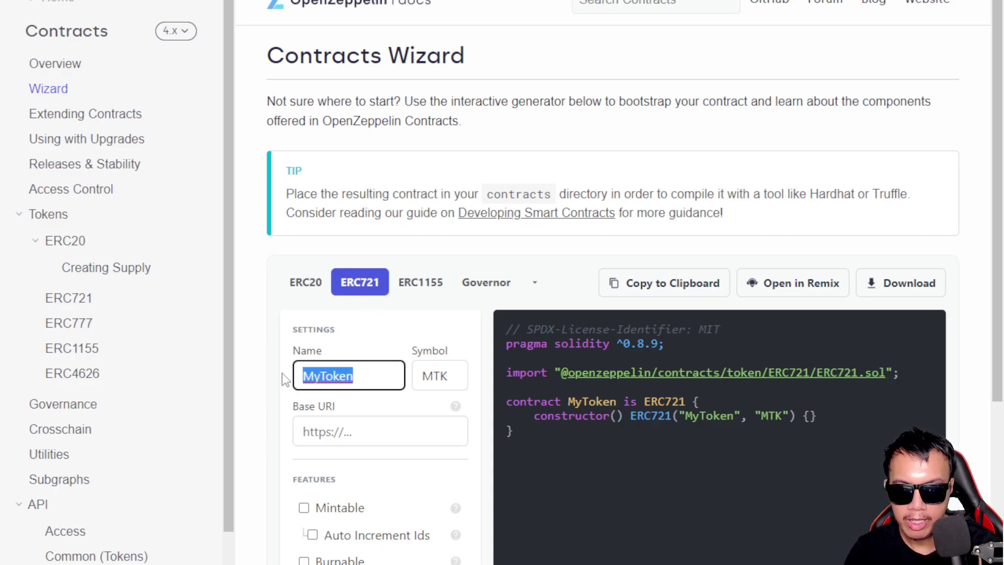
type("NFury")
left_click_drag(455, 376, 417, 374)
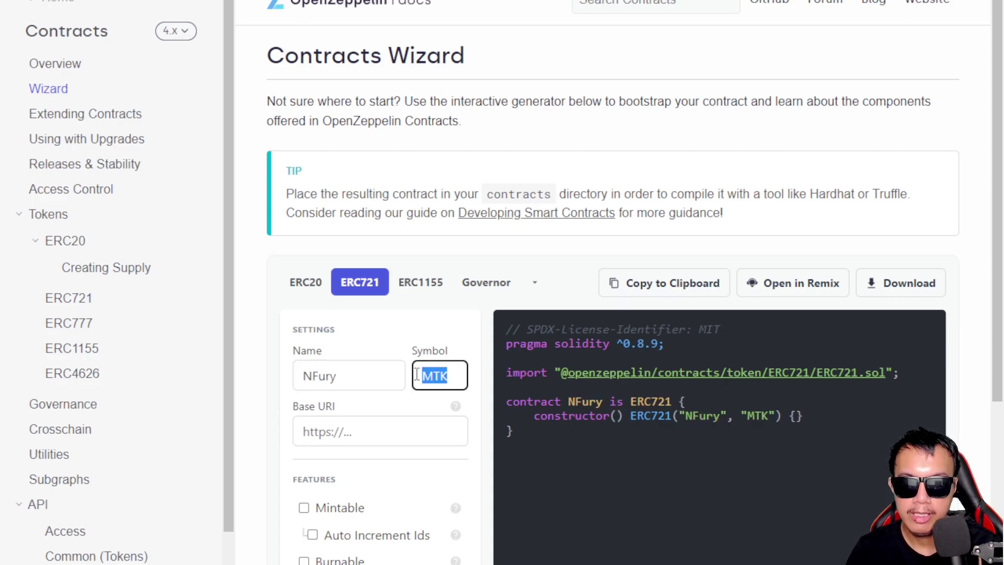
type("NF")
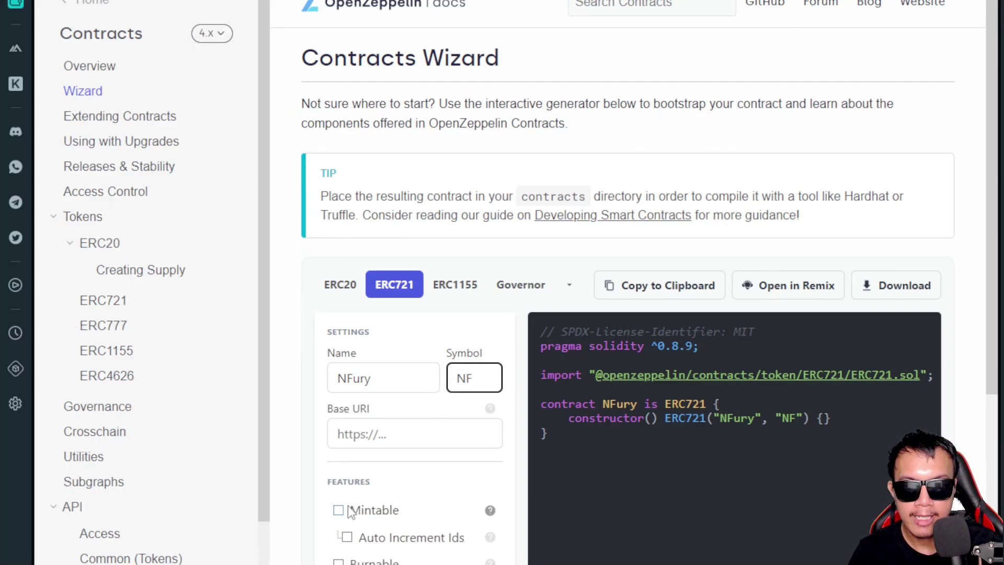
left_click(339, 510)
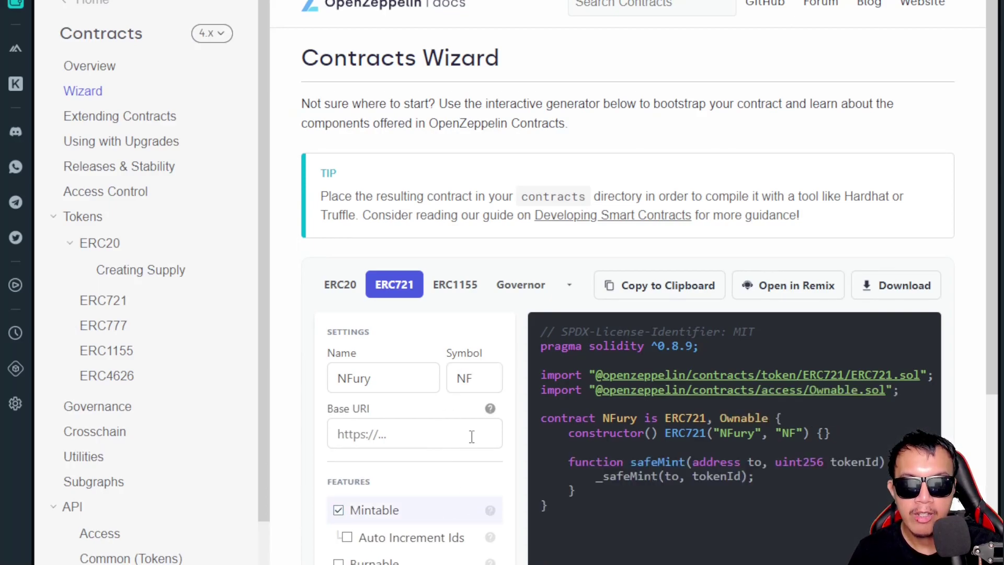
scroll(472, 436, "down", 9)
scroll(472, 436, "up", 7)
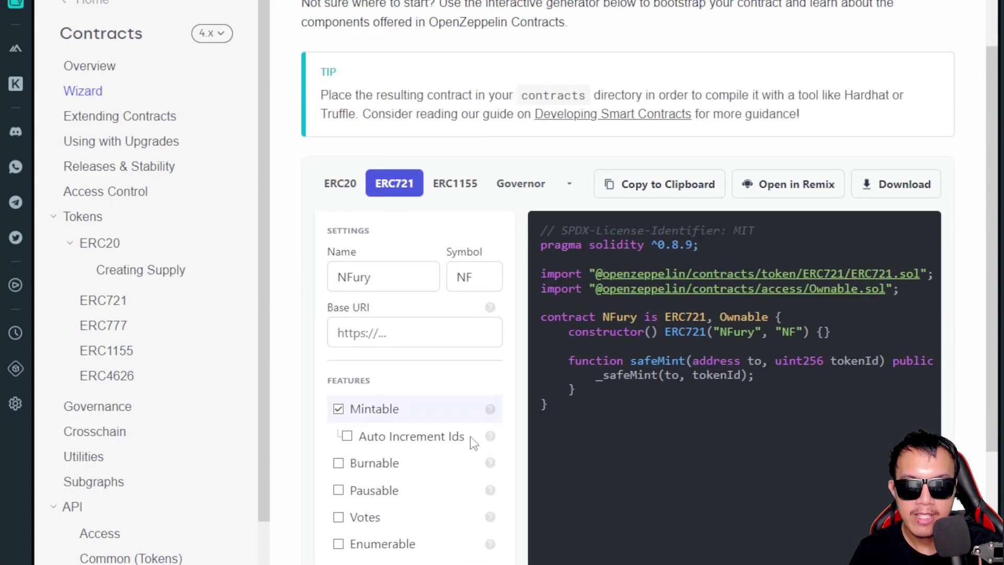
scroll(469, 437, "up", 2)
mouse_move(490, 408)
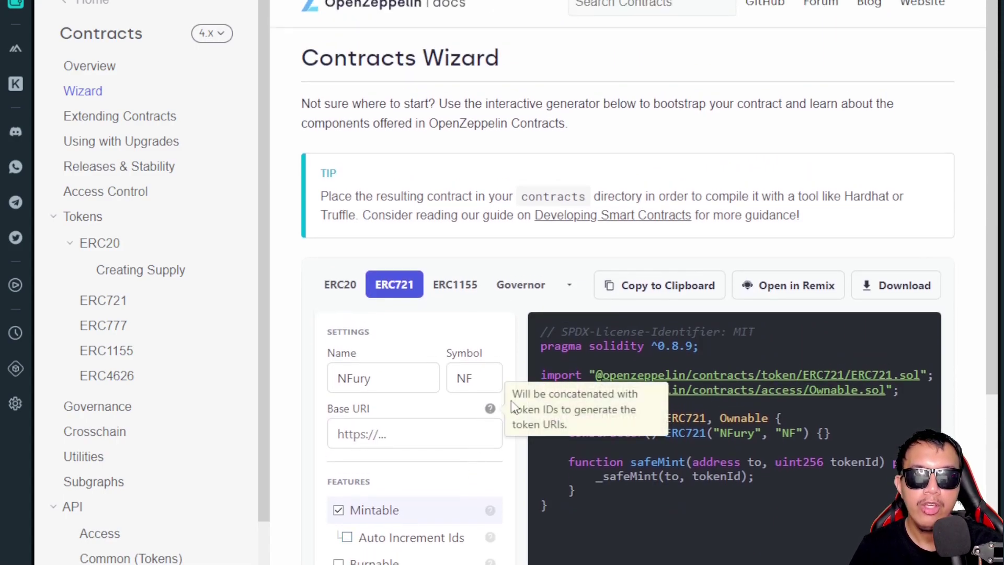
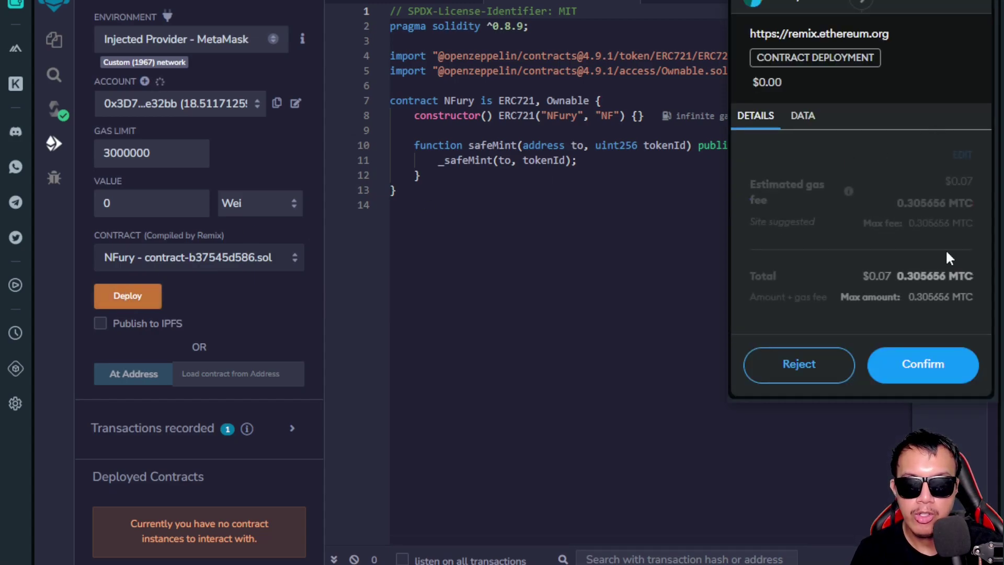
Step: Confirm the NFury contract deployment in MetaMask and expand the safeMint function of the deployed contract
left_click(915, 358)
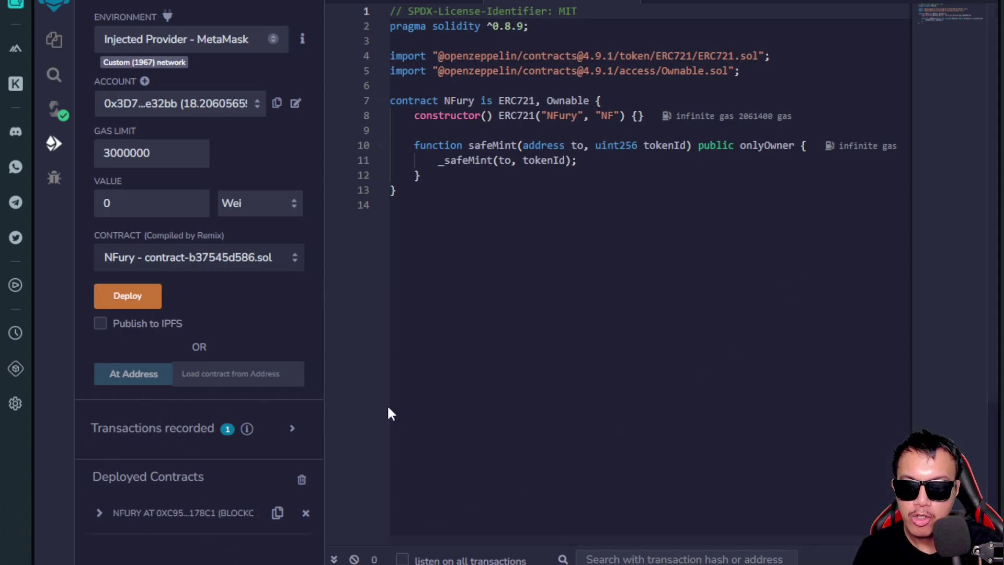
left_click(100, 512)
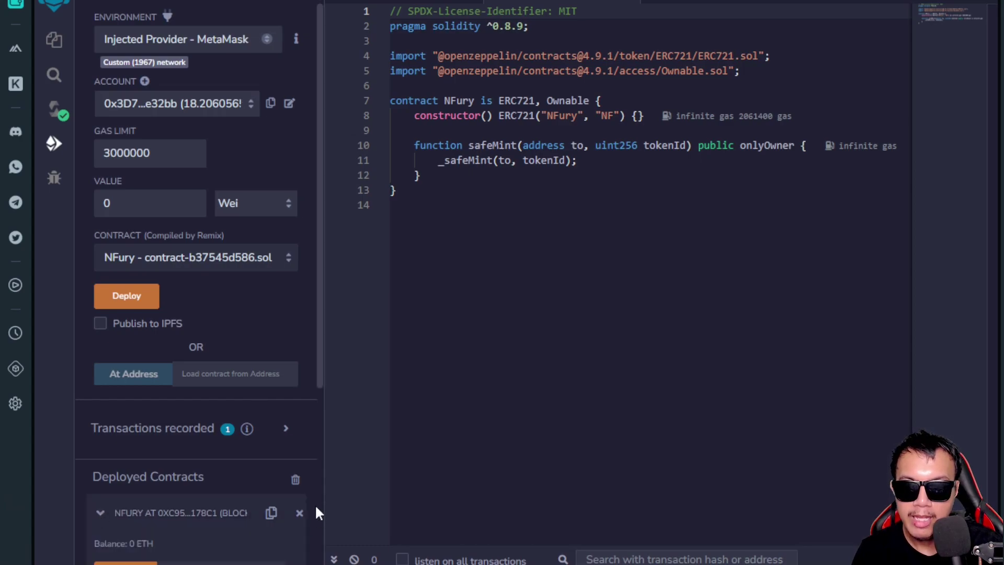
scroll(312, 501, "down", 6)
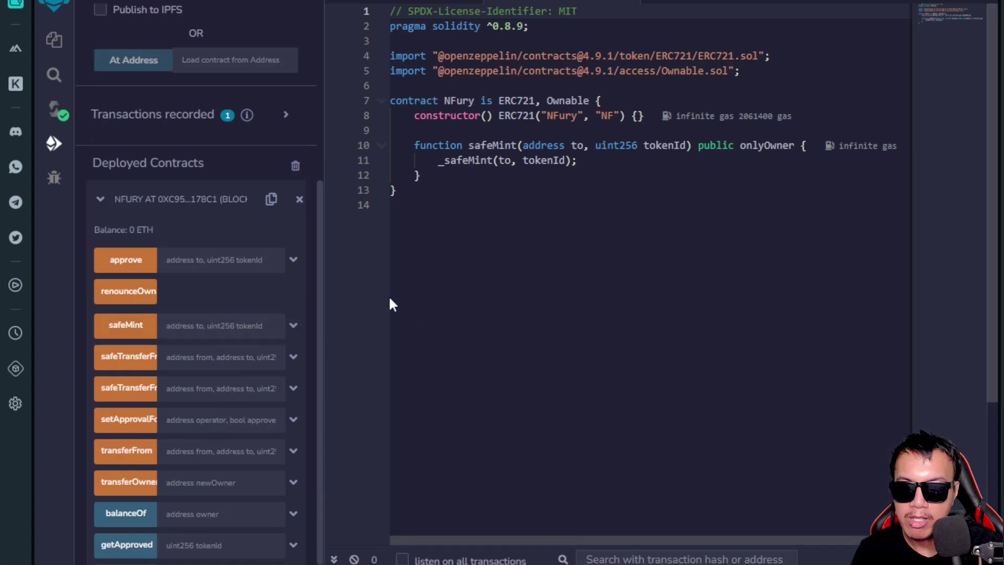
left_click(294, 326)
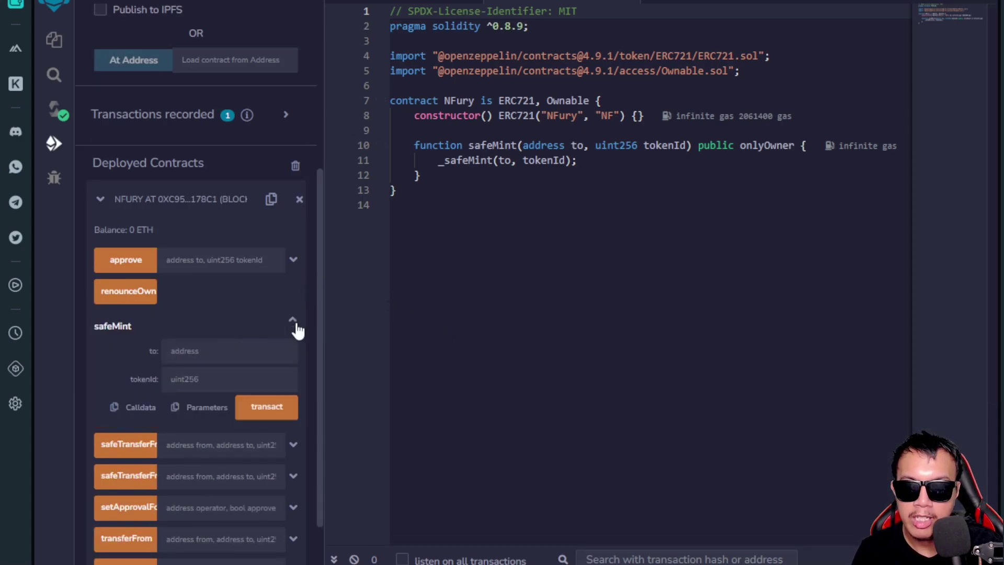
left_click(193, 352)
key("ctrl+v")
key("Tab")
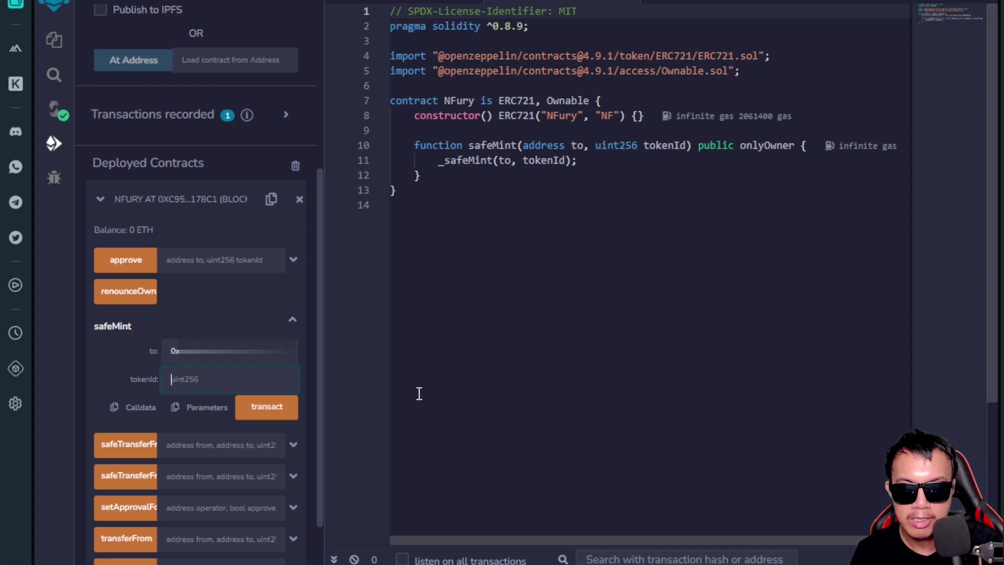
type("1000000000000000000000")
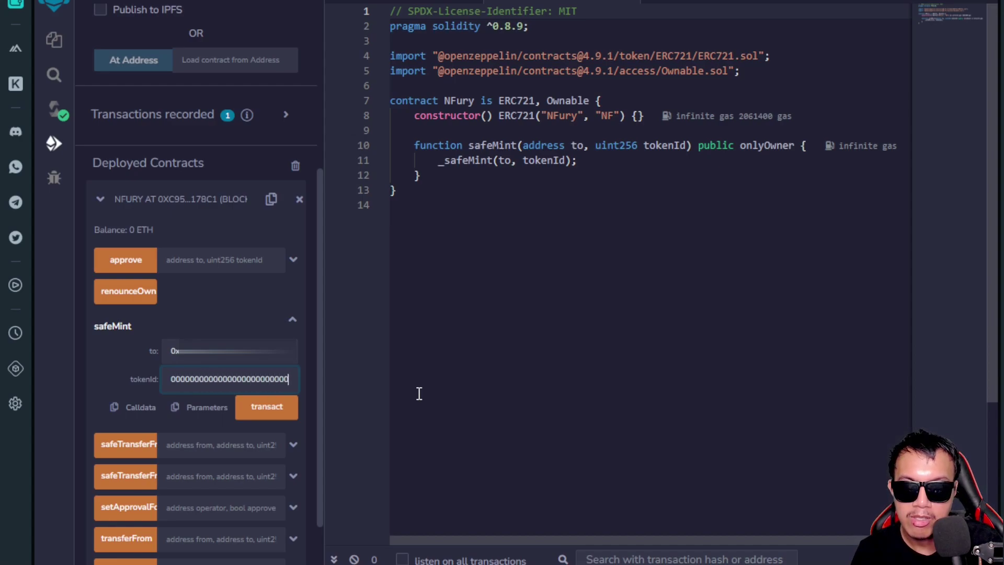
left_click(276, 405)
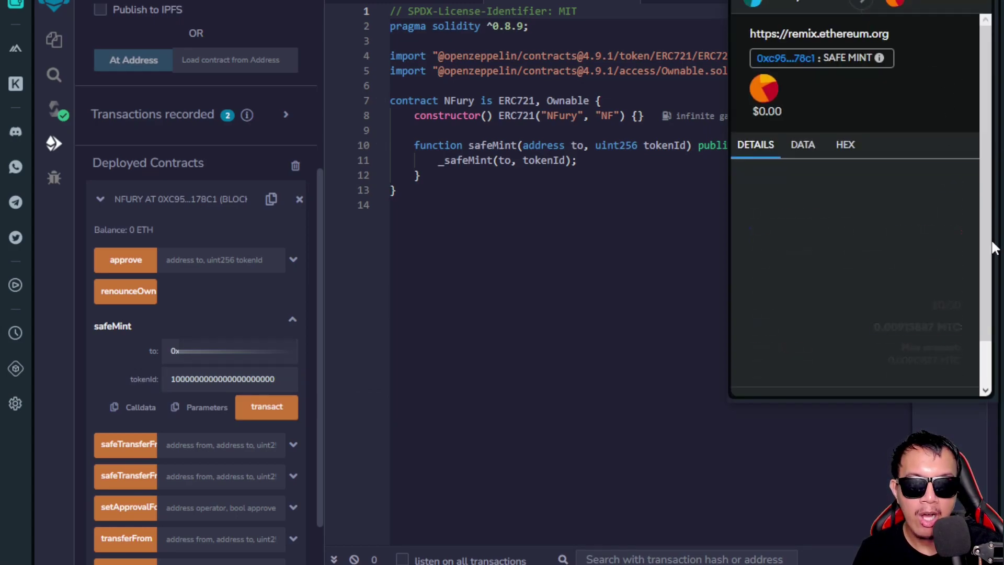
scroll(986, 306, "down", 2)
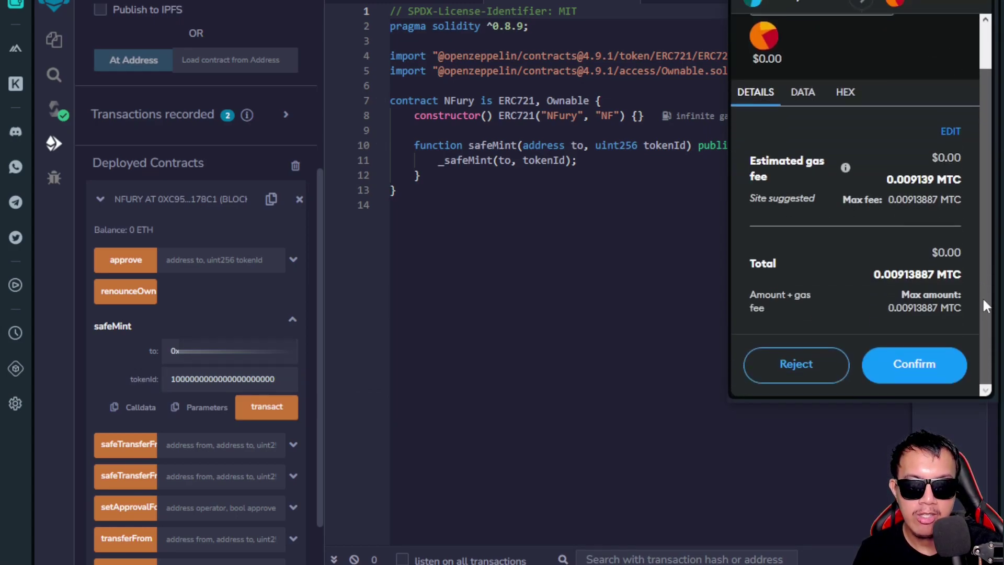
left_click(932, 368)
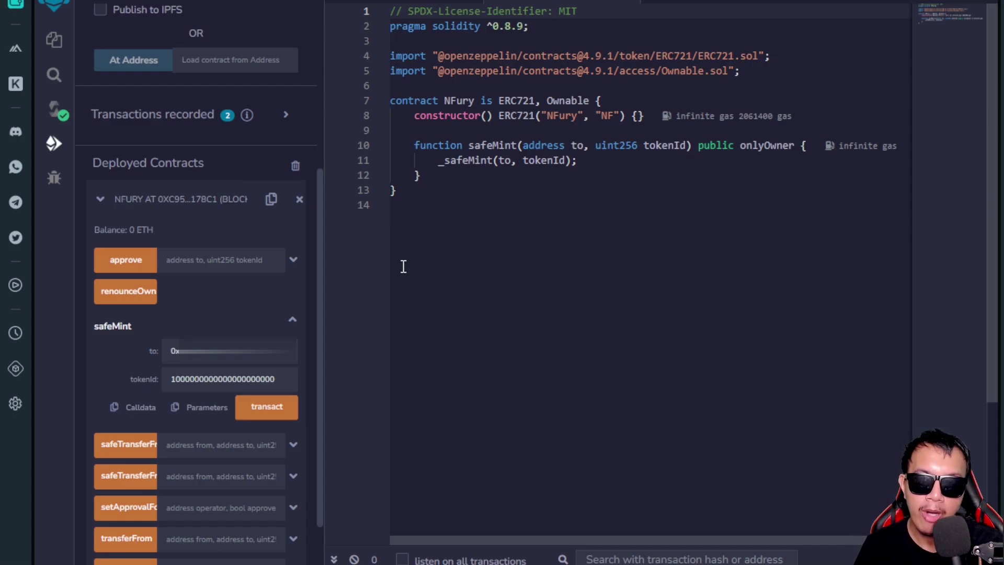
Step: Switch to MetaExplorer and look up the NFury contract by its address
key("ctrl+Tab")
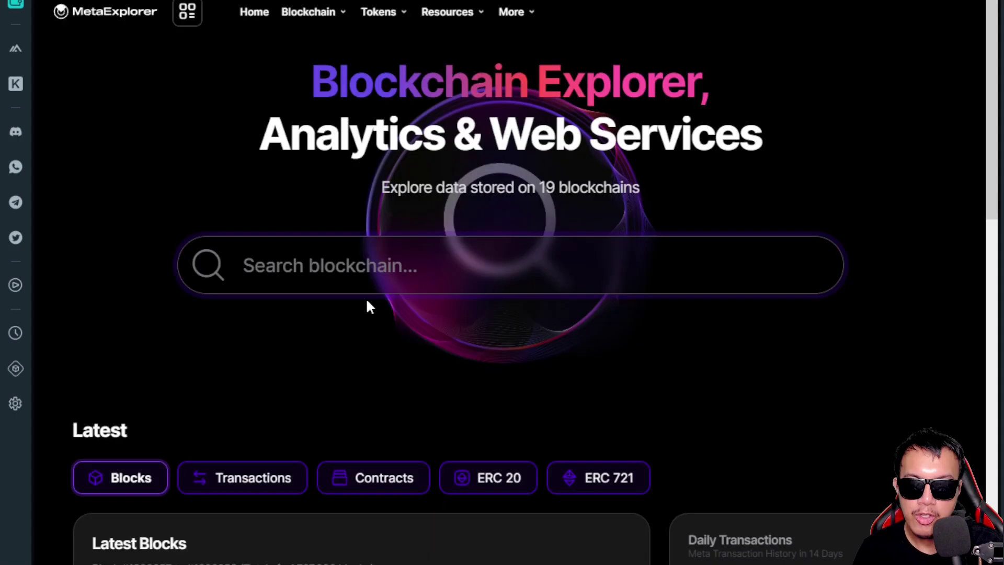
left_click(361, 258)
key("ctrl+v")
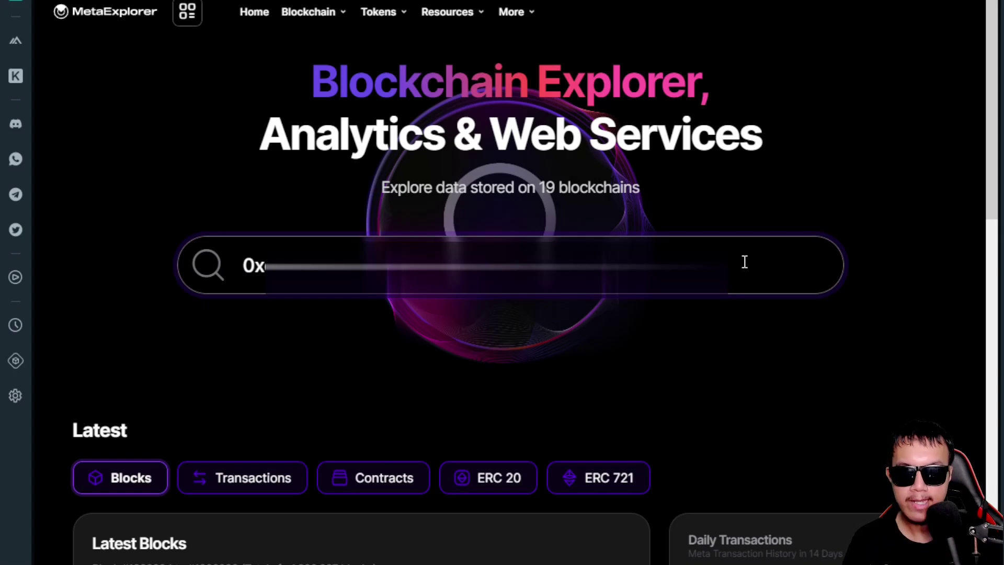
key("Return")
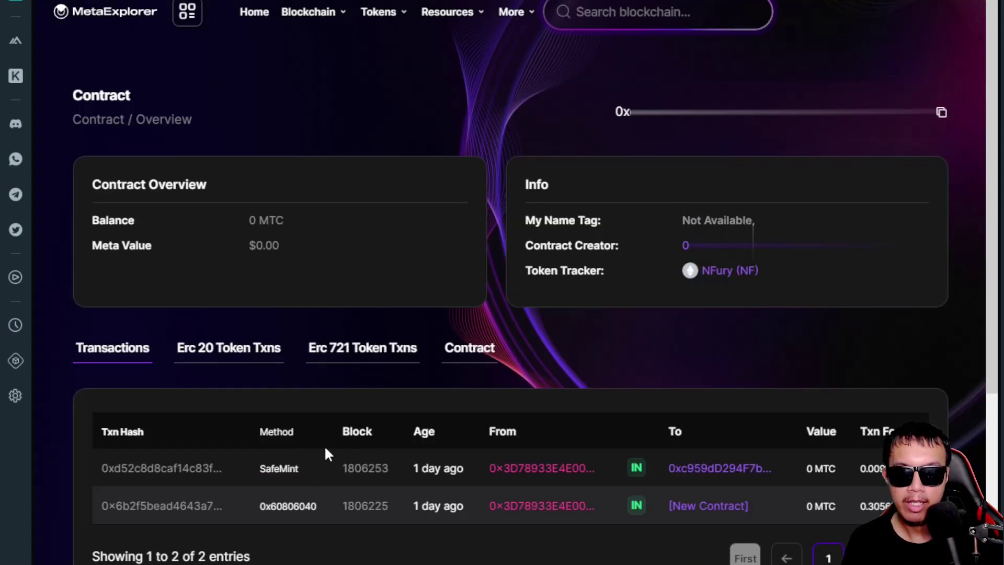
Step: Open the contract's SafeMint transaction and copy the contract address from its details
left_click(163, 463)
scroll(680, 299, "down", 8)
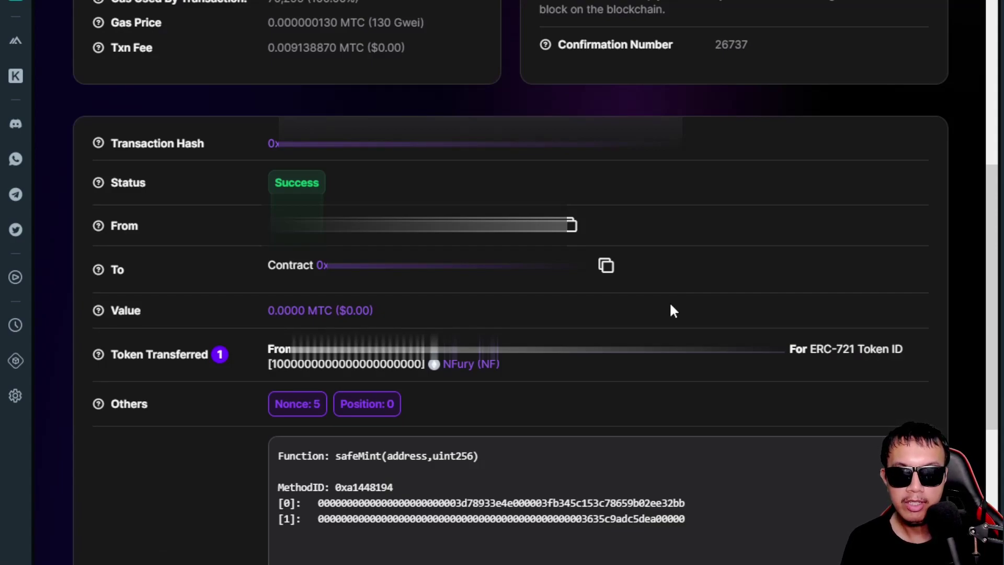
left_click(607, 266)
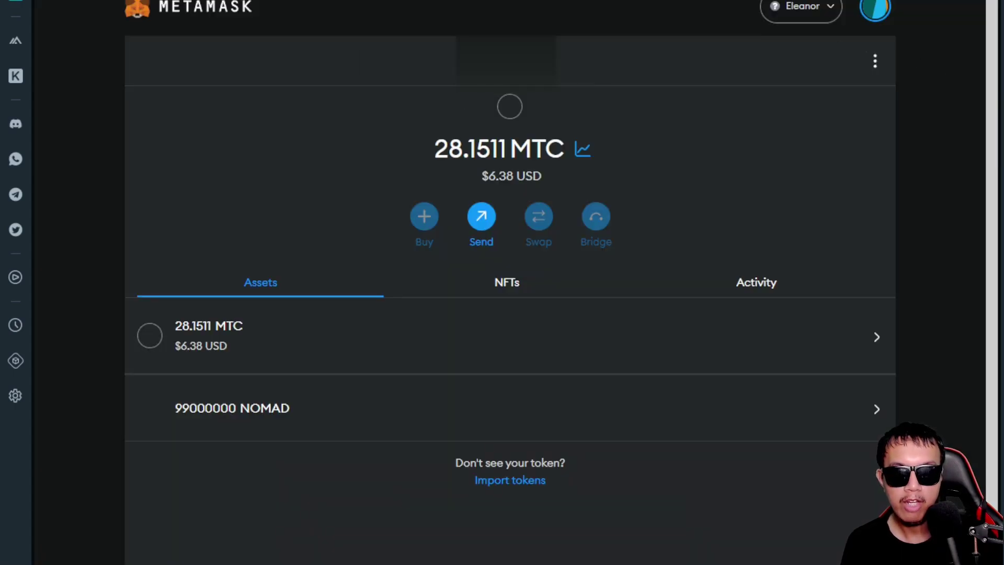
mouse_move(780, 389)
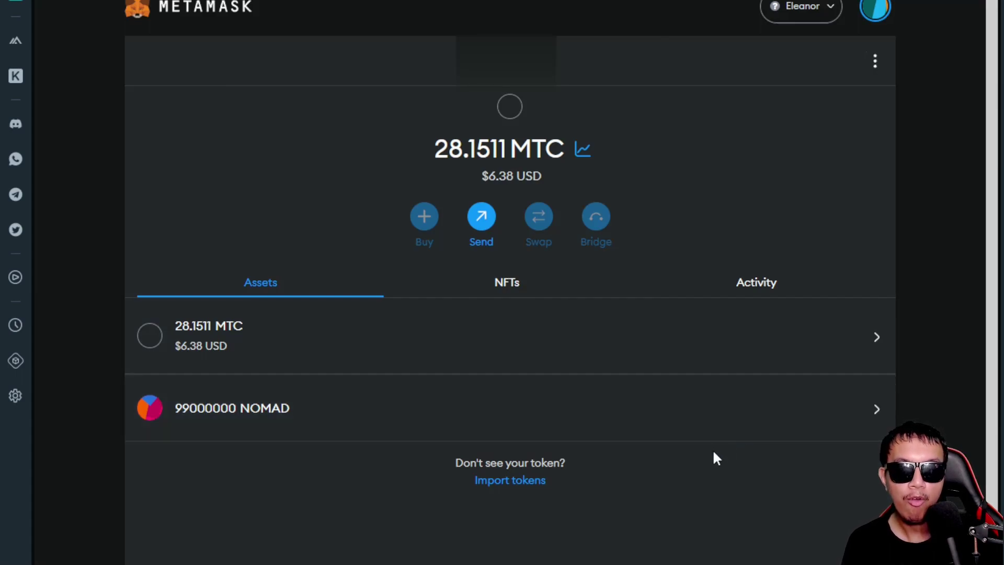
left_click(502, 281)
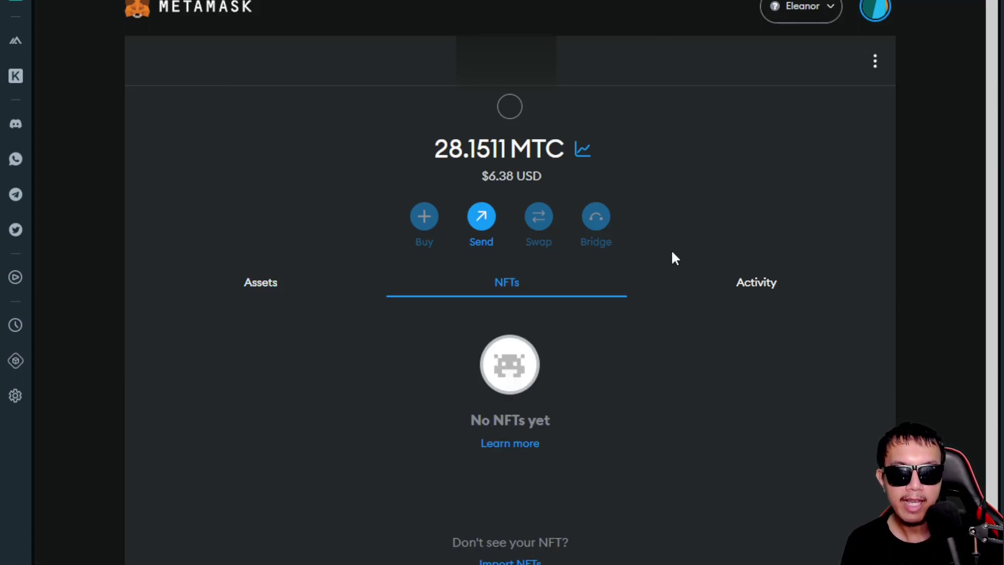
left_click(511, 559)
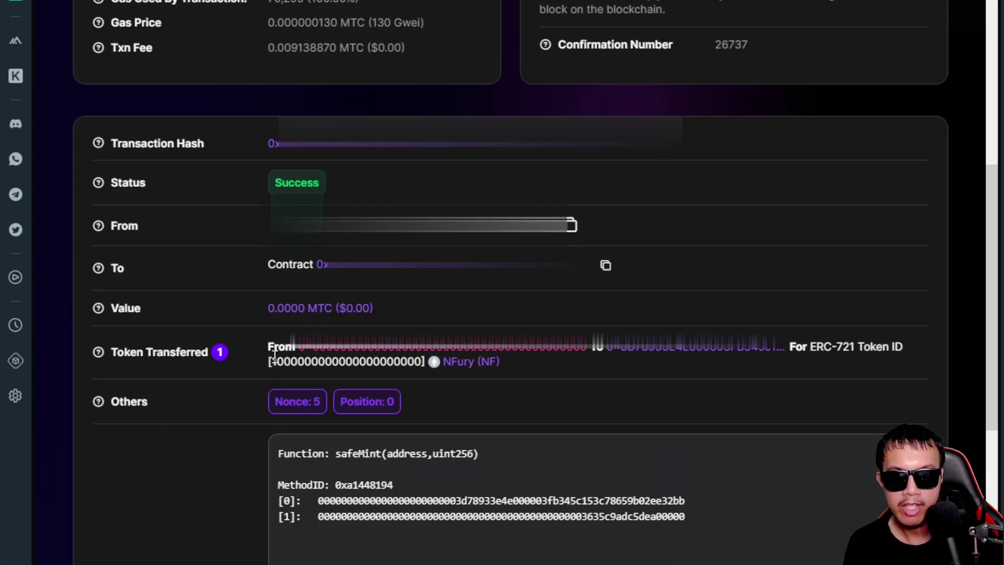
left_click_drag(274, 356, 421, 361)
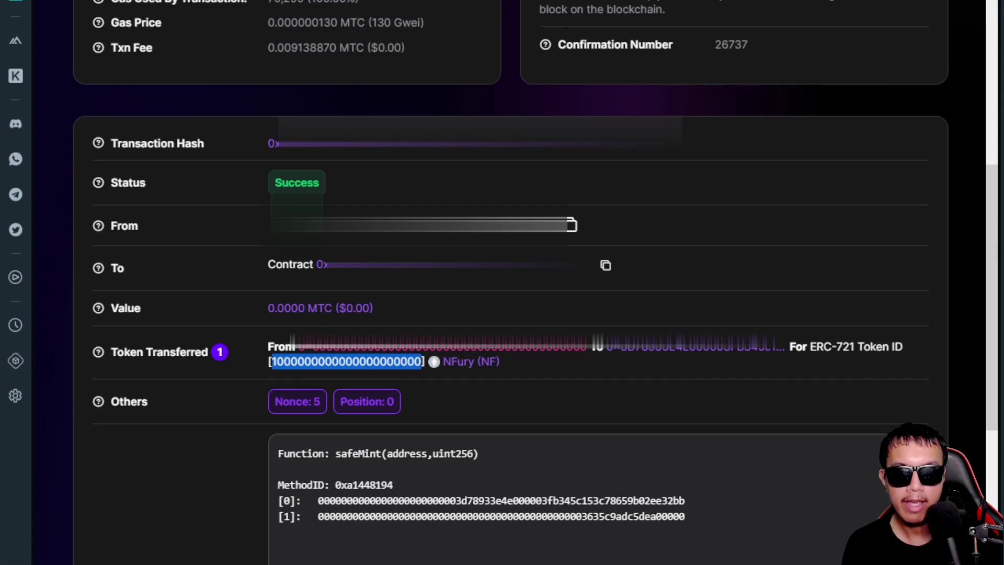
key("alt+Tab")
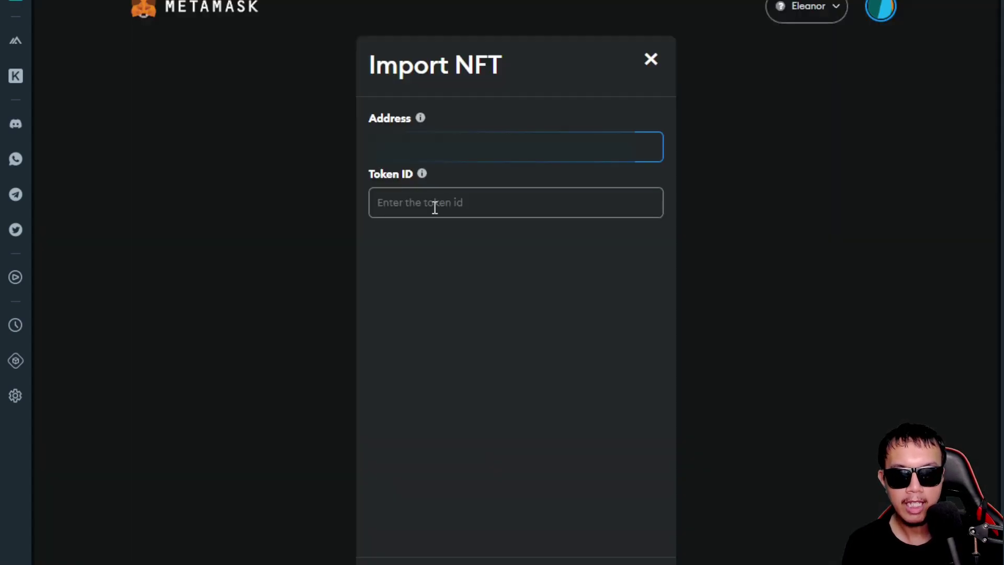
left_click(433, 206)
key("ctrl+v")
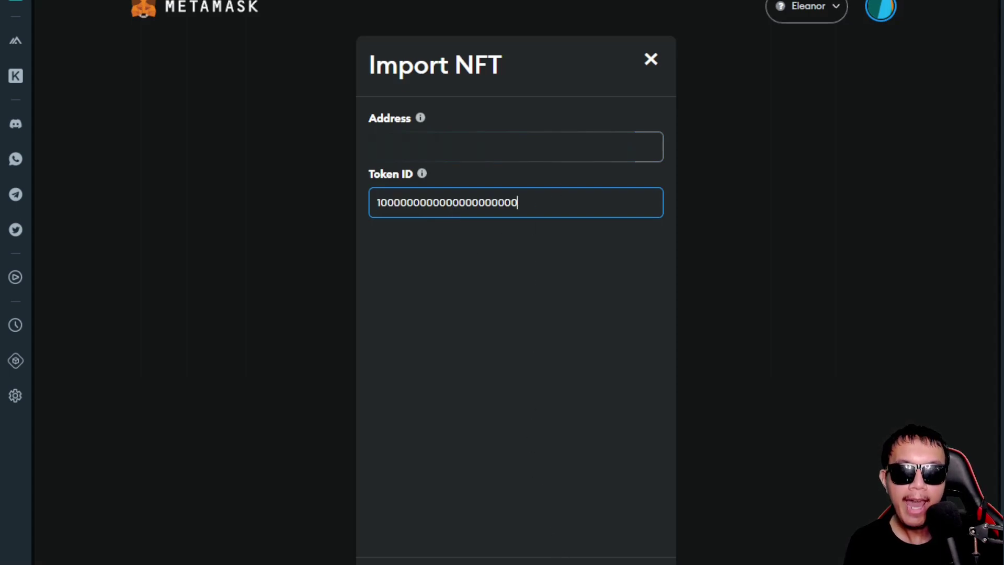
key("Return")
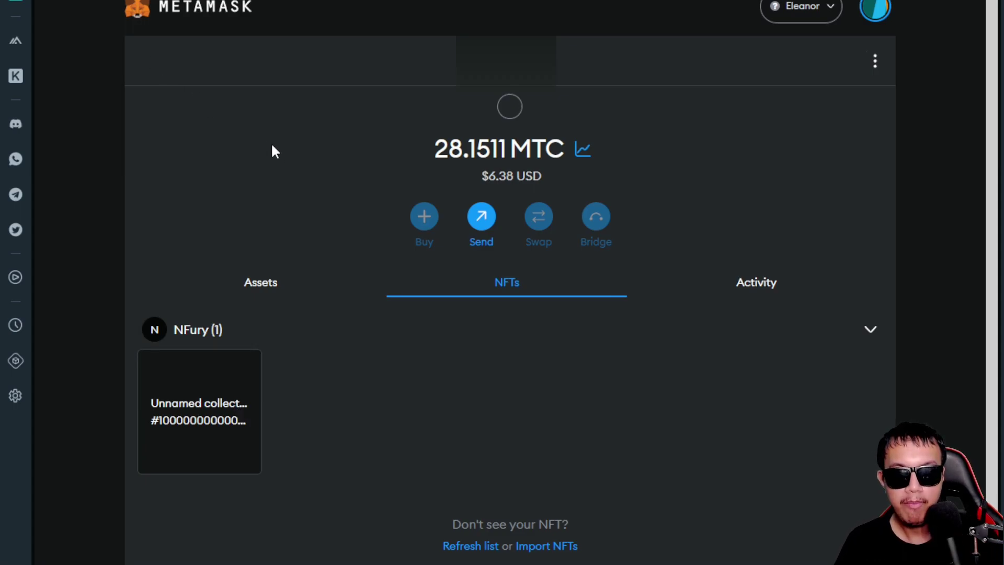
Step: Send the imported NFury NFT to another wallet address from MetaMask and submit the Transfer NFT task in MetaAirdrop as complete
left_click(232, 375)
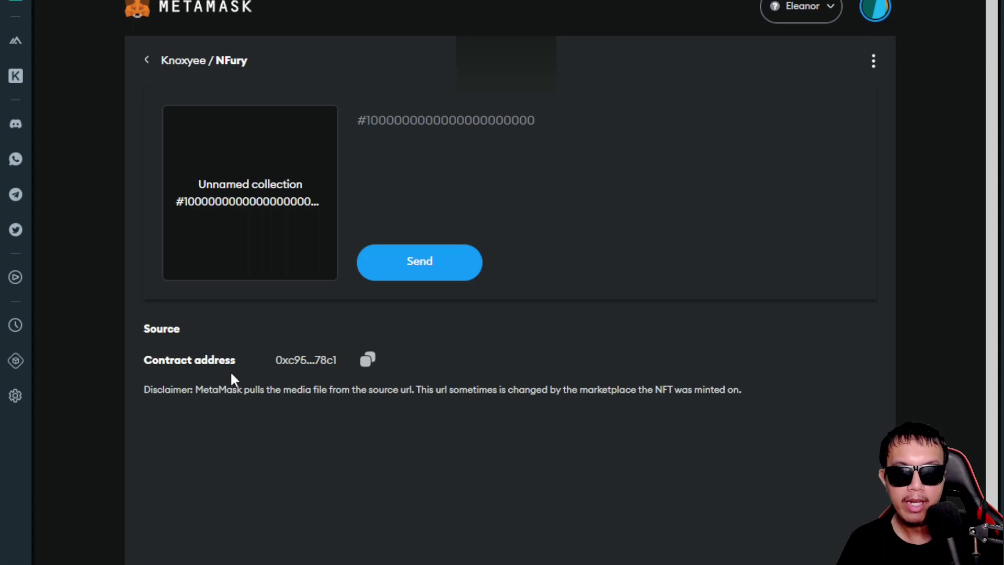
left_click(412, 270)
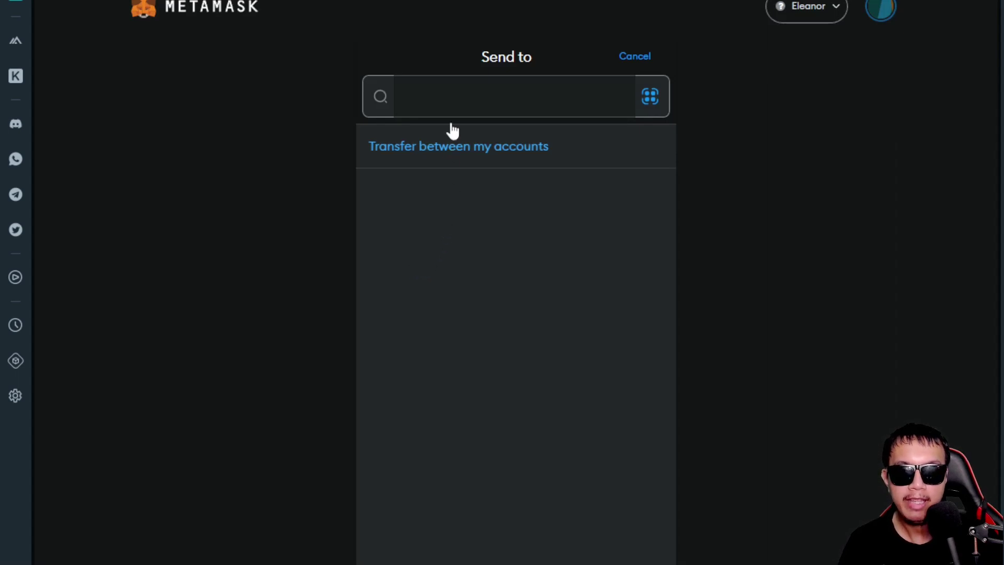
key("ctrl+v")
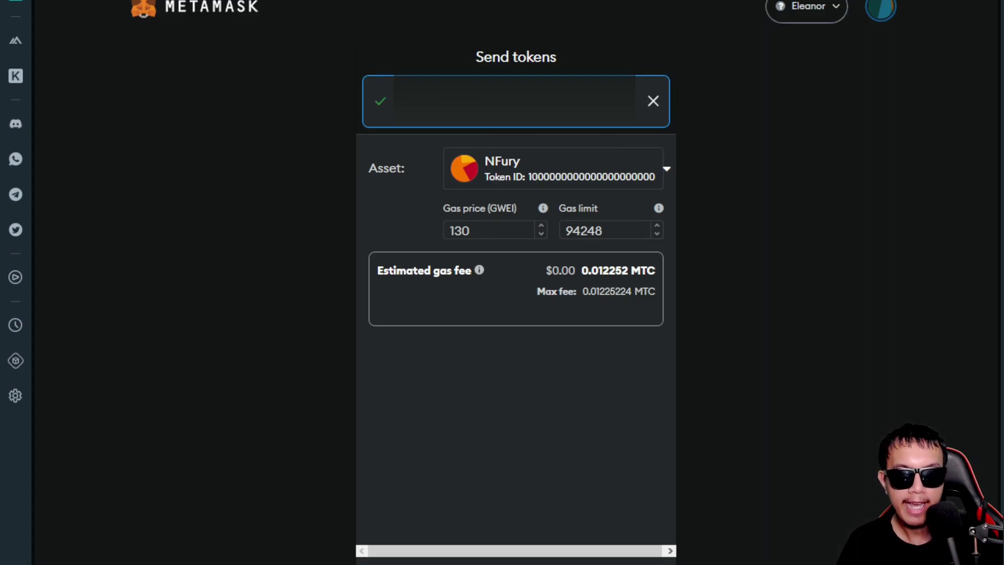
key("Return")
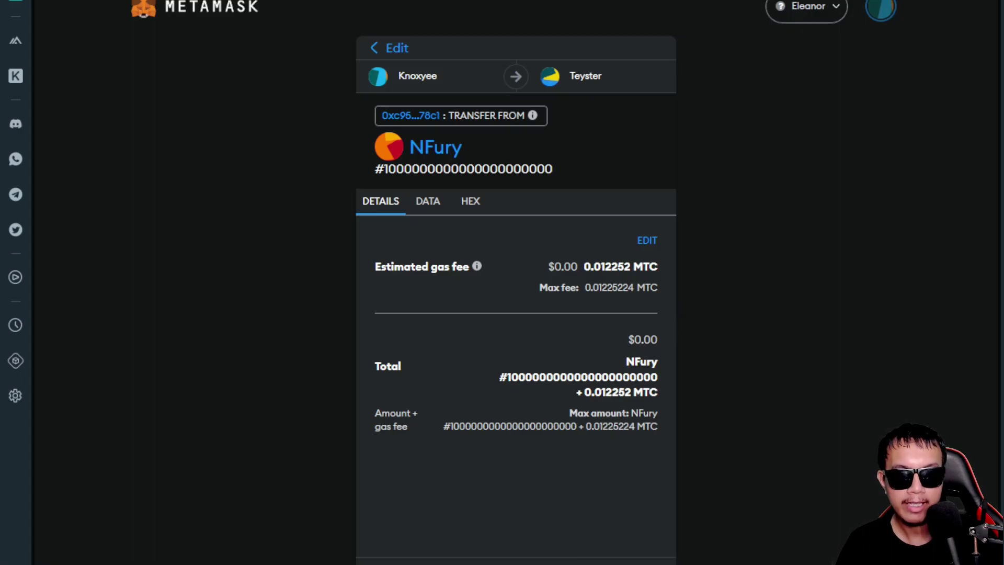
key("Return")
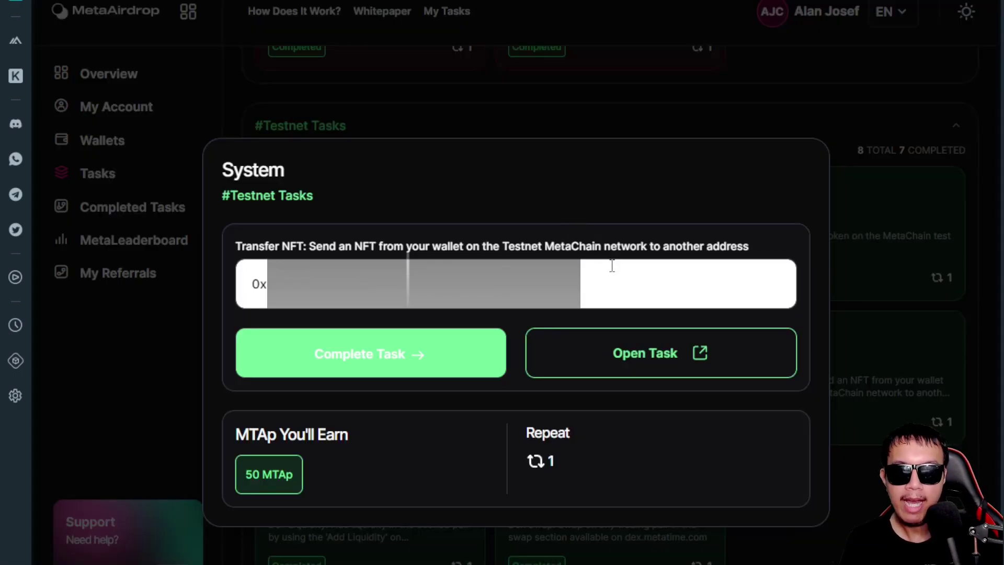
left_click(359, 352)
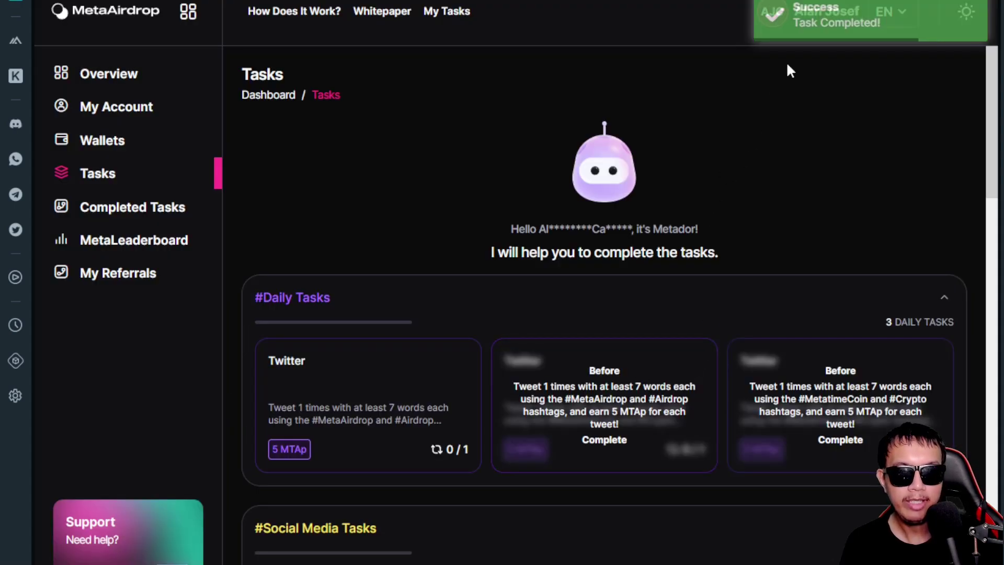
Step: Open the Dex Swap testnet task, follow its link to MetaDex and connect the MetaMask wallet there
scroll(604, 303, "down", 15)
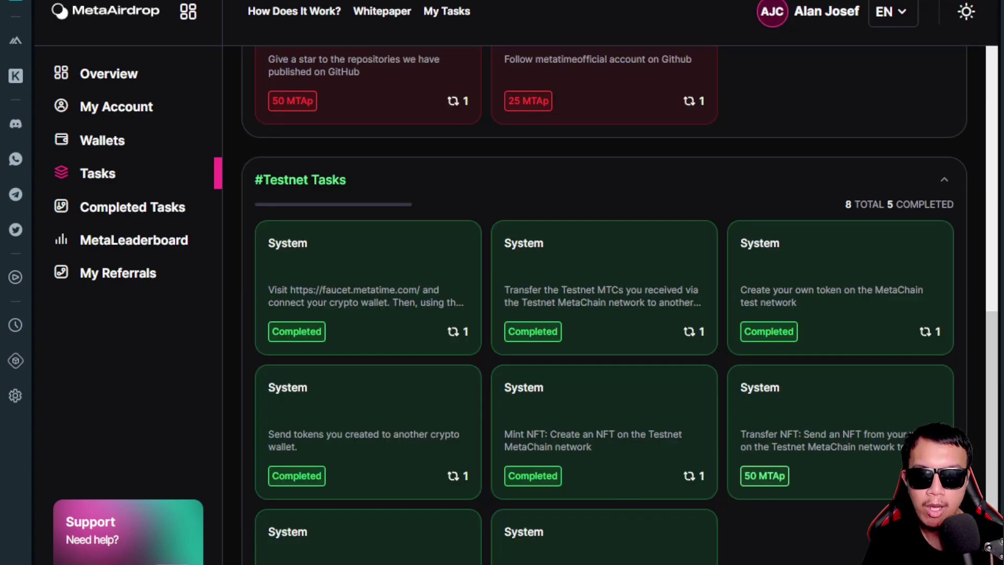
scroll(647, 493, "down", 2)
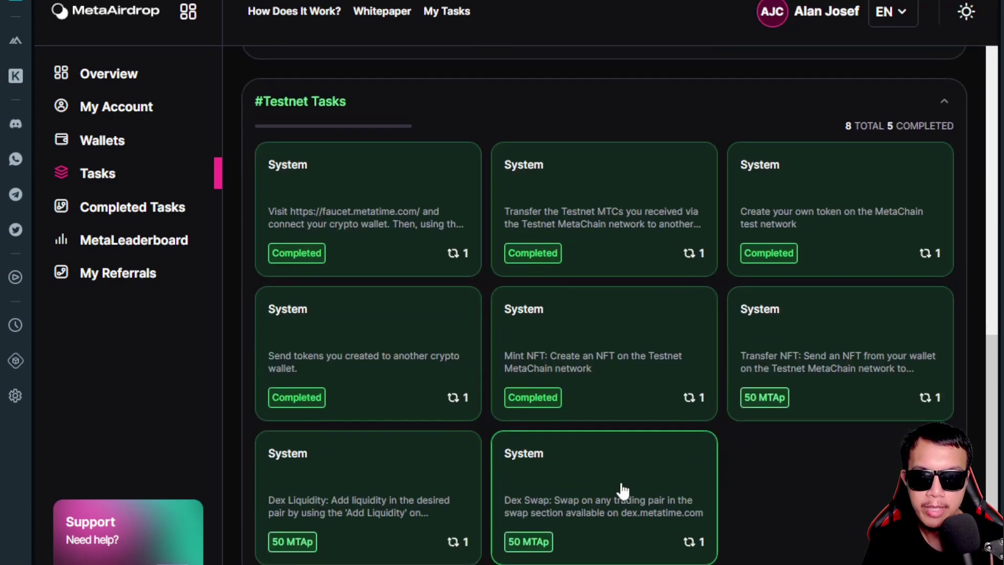
left_click(604, 473)
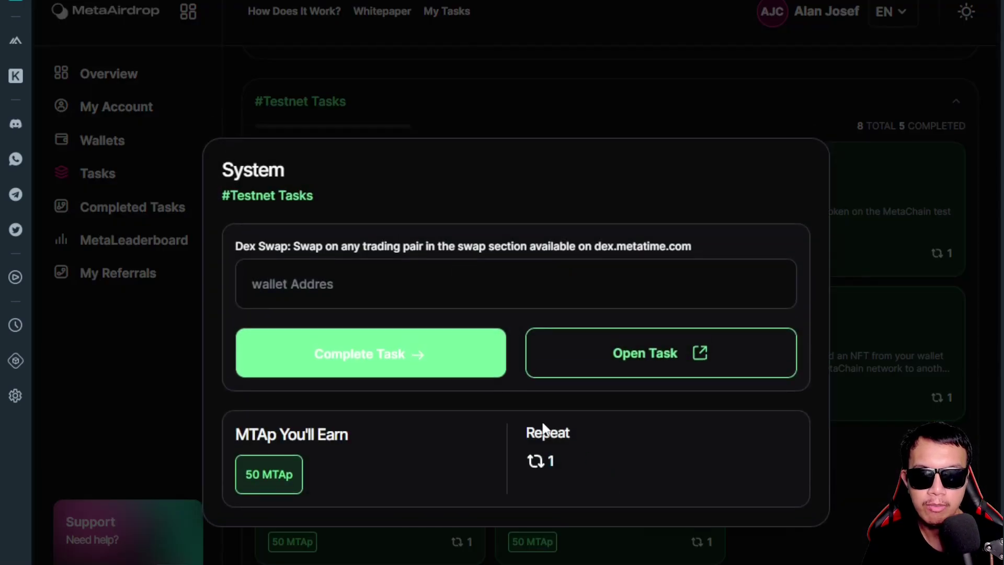
left_click(650, 364)
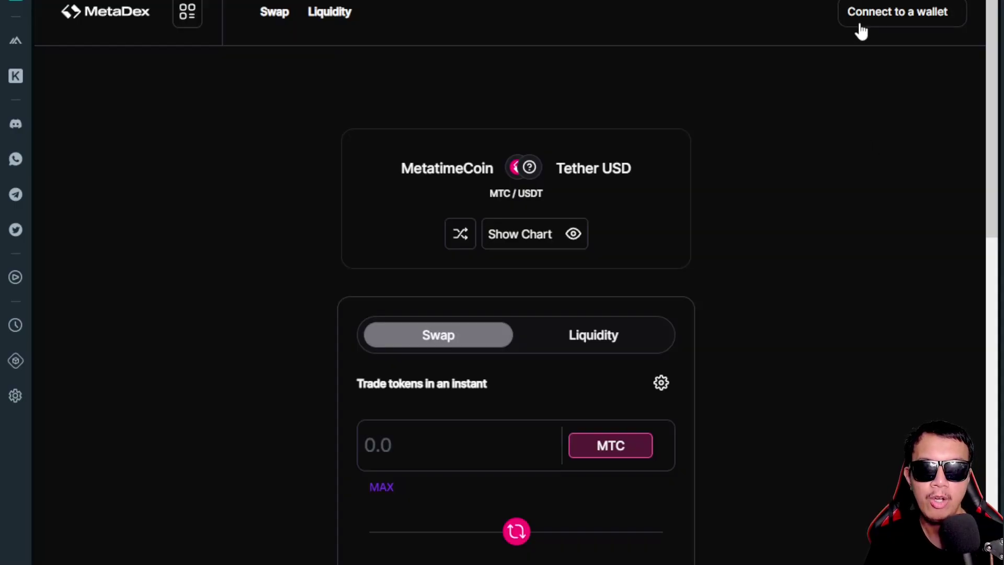
left_click(881, 11)
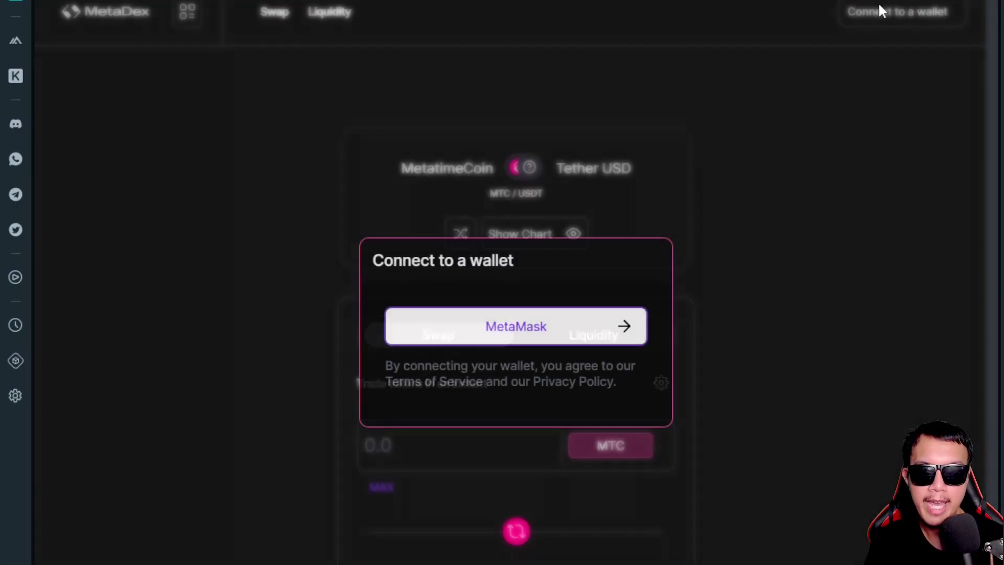
left_click(498, 323)
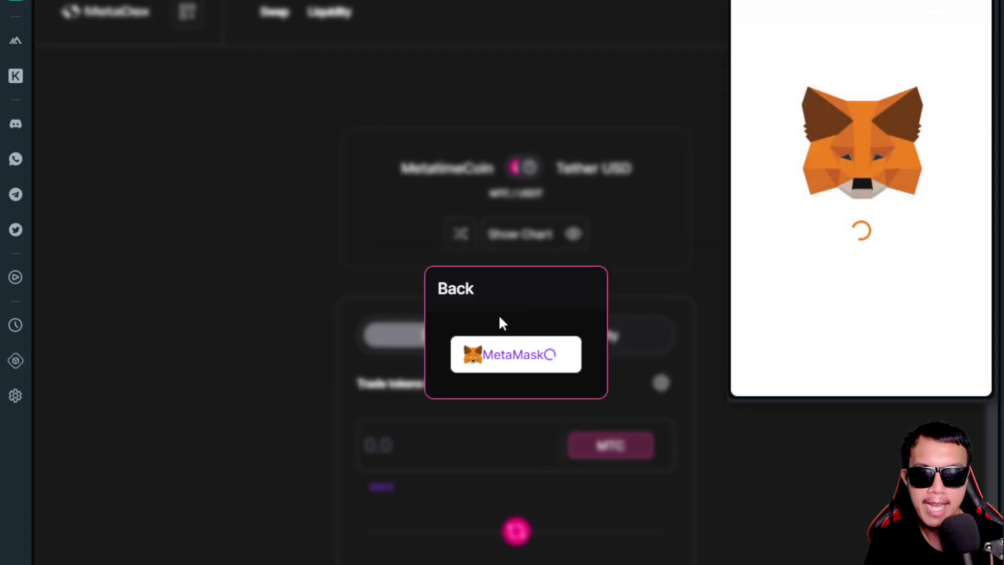
Step: Swap 5 MTC for USDT on MetaDex and confirm the transaction in MetaMask
scroll(848, 294, "down", 3)
scroll(848, 294, "up", 2)
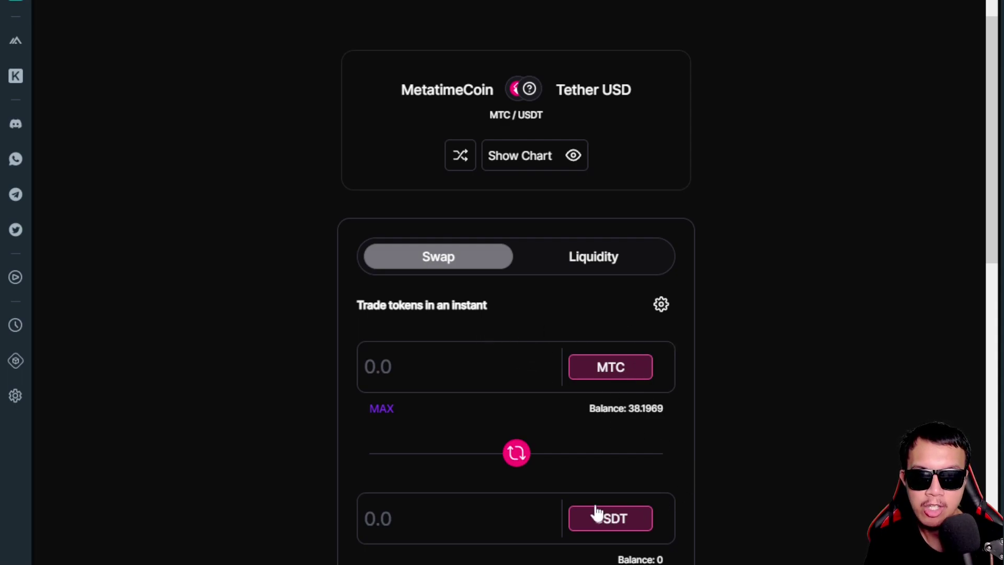
scroll(637, 404, "down", 3)
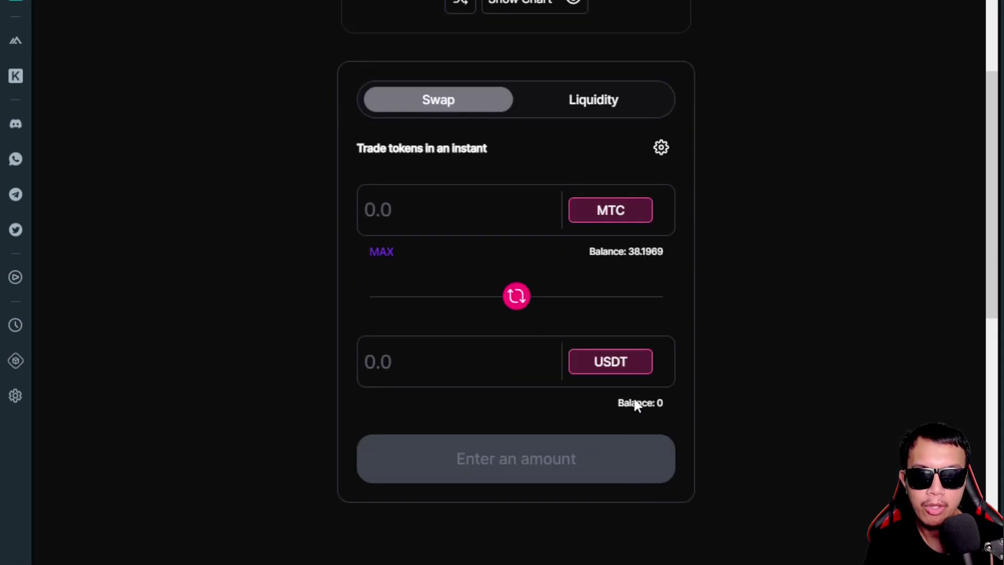
scroll(732, 397, "up", 2)
left_click(387, 285)
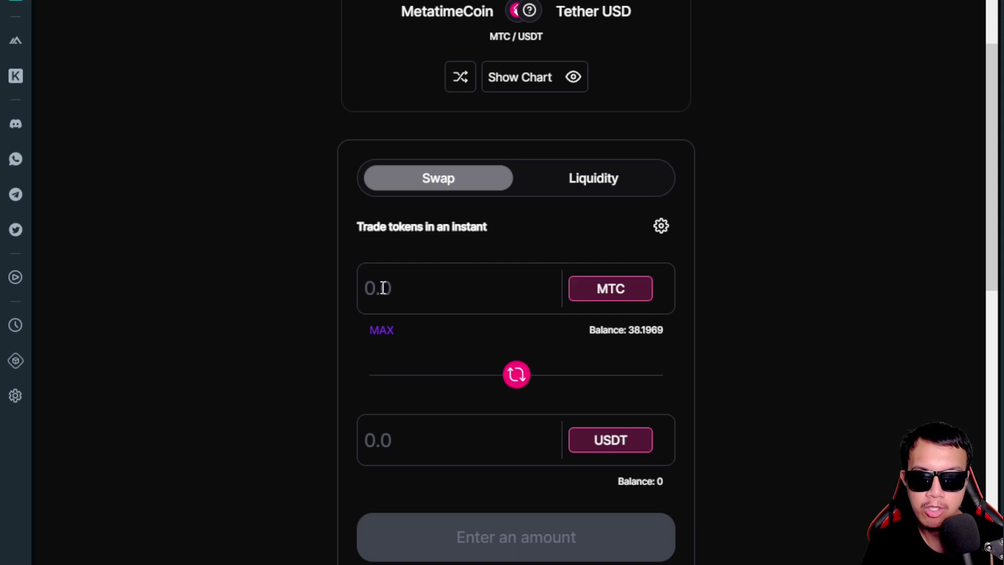
type("5")
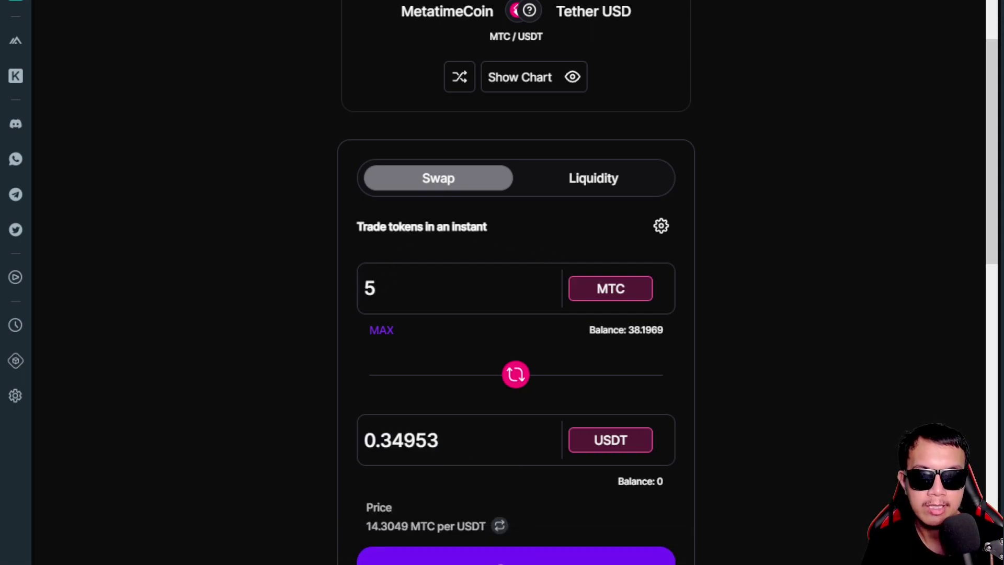
left_click(366, 555)
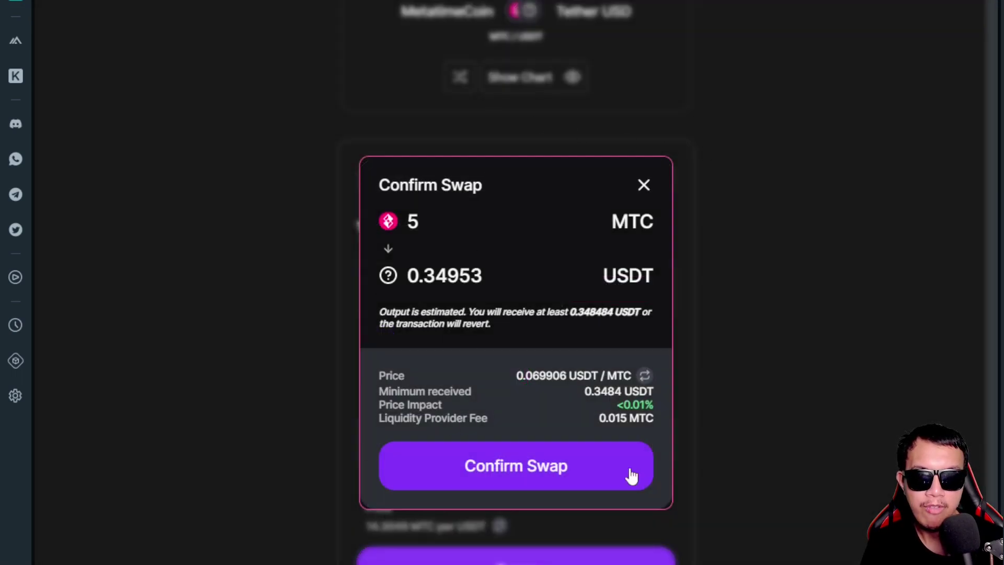
left_click(544, 464)
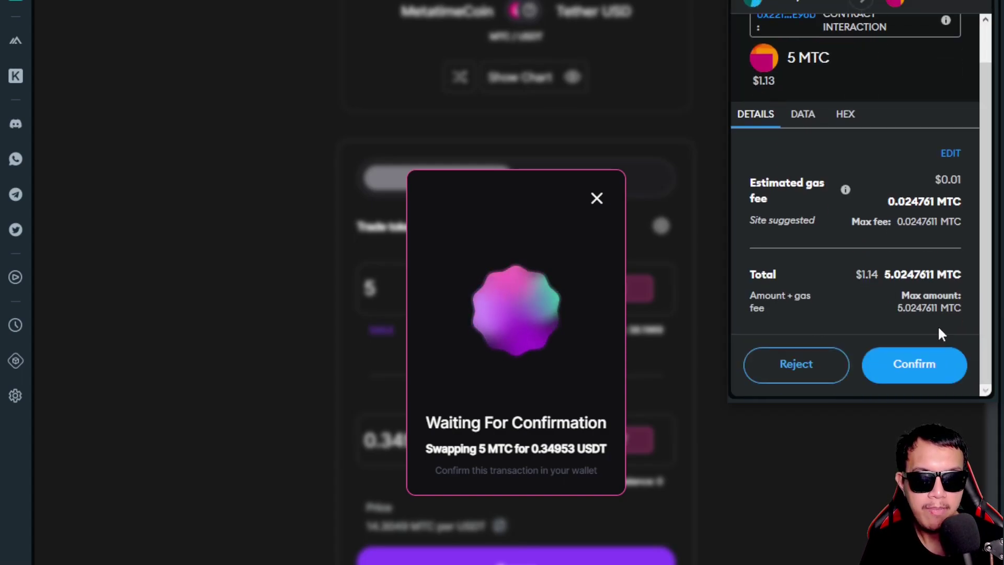
left_click(924, 361)
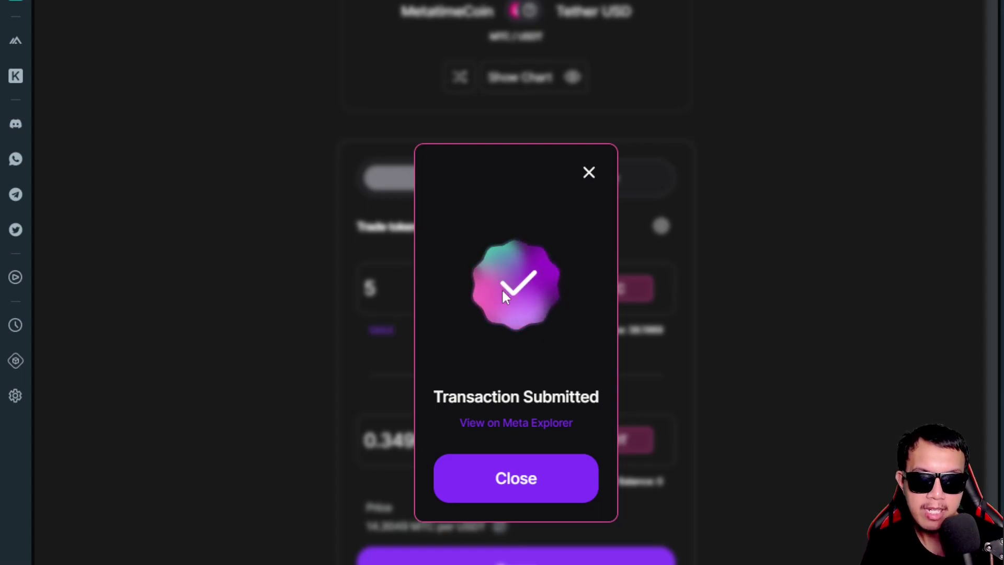
left_click(537, 475)
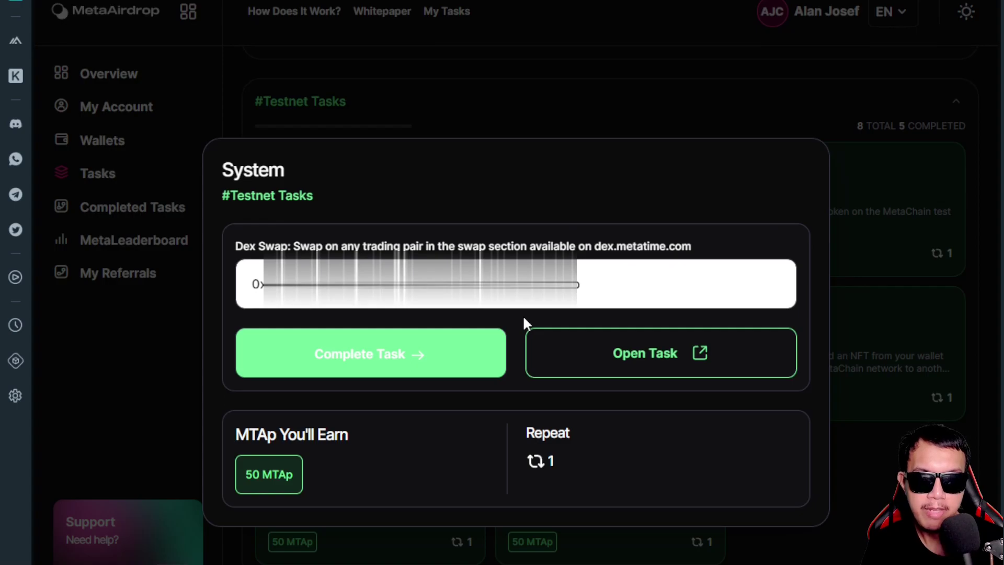
Step: Submit the Dex Swap task in MetaAirdrop as complete, and follow the Dex Liquidity testnet task's link to MetaDex
left_click(356, 360)
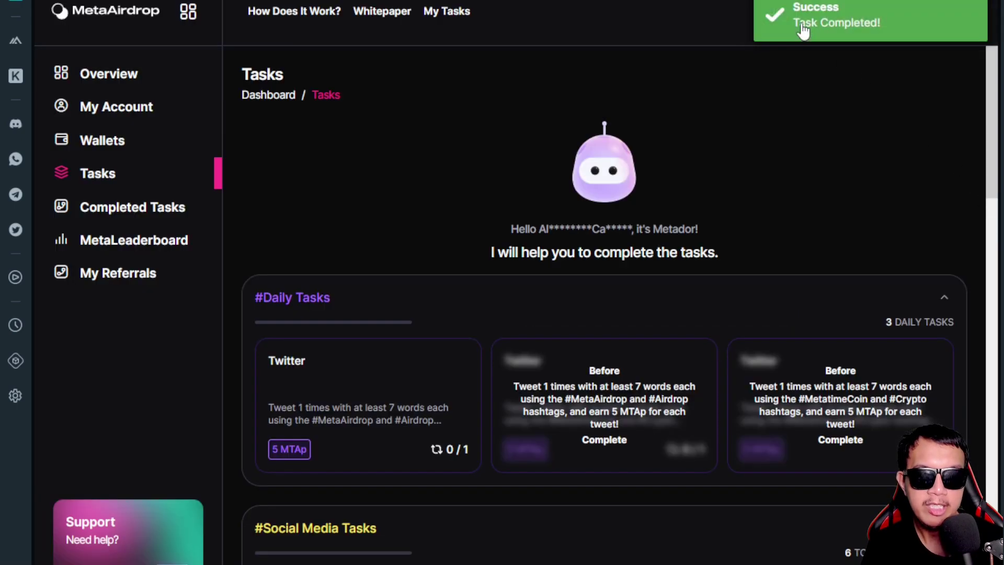
scroll(858, 172, "down", 5)
scroll(859, 179, "down", 10)
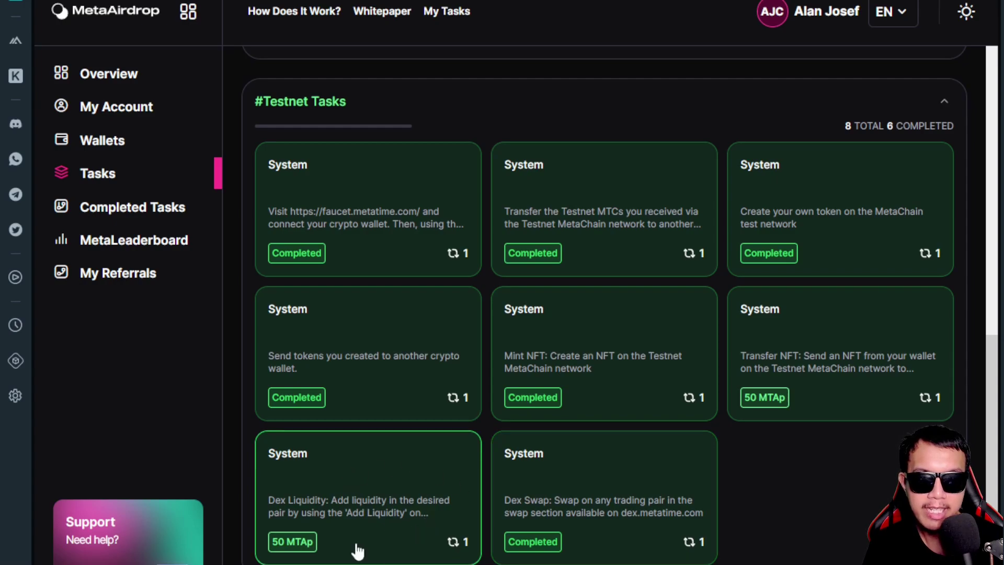
left_click(371, 480)
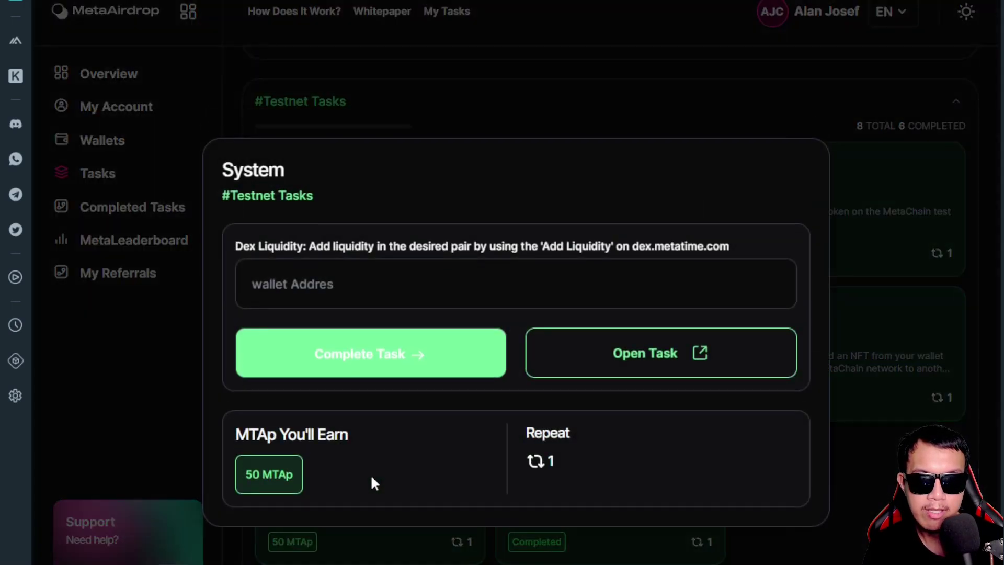
left_click(663, 349)
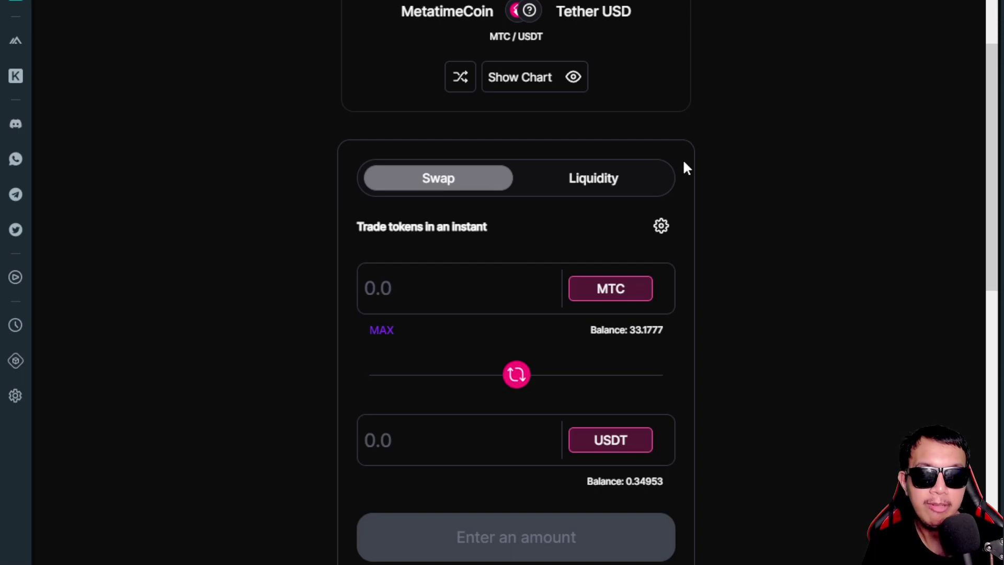
Step: Start adding liquidity for the MTC and USDT pair, using the maximum USDT balance of 0.34953
left_click(578, 189)
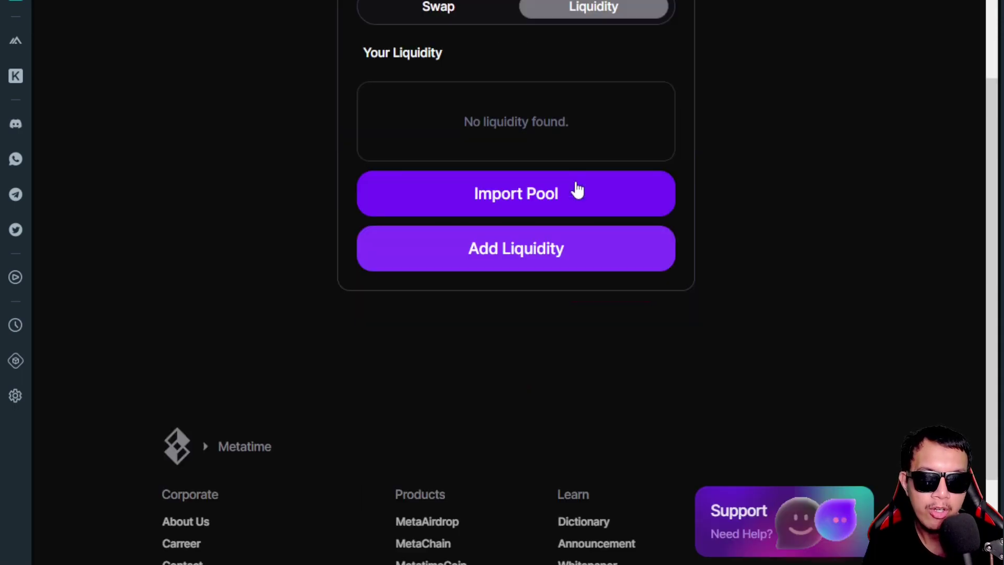
scroll(661, 306, "up", 3)
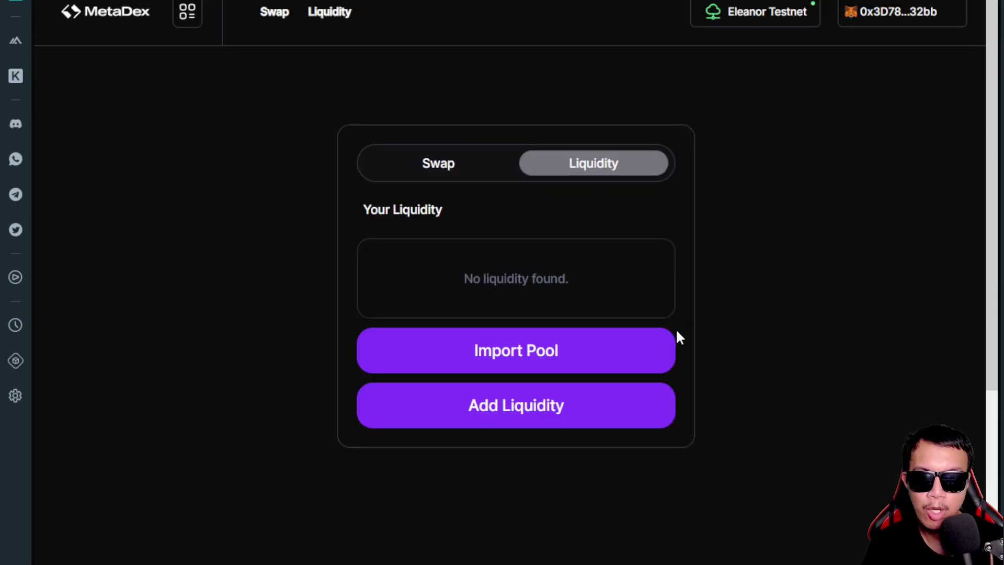
left_click(432, 418)
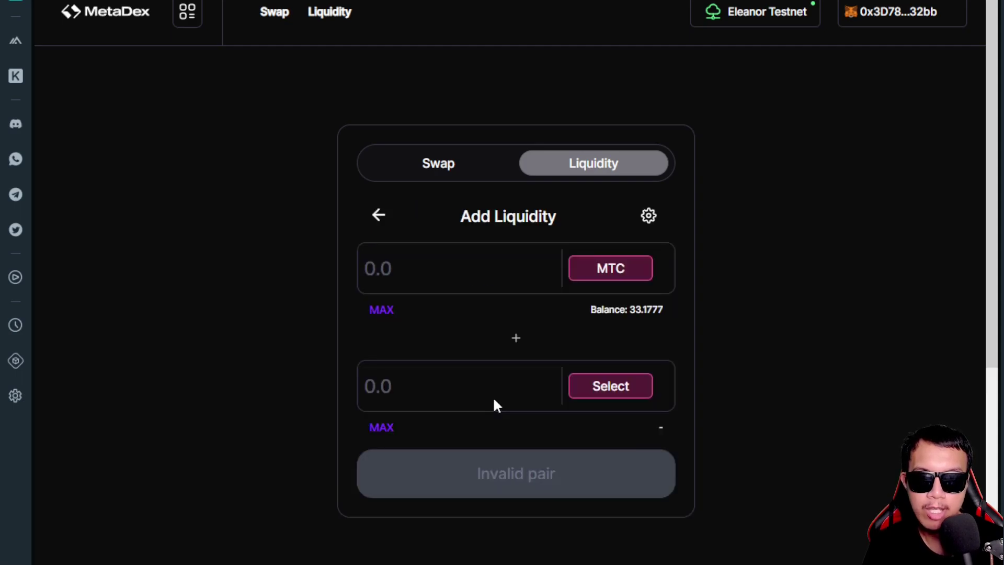
left_click(598, 391)
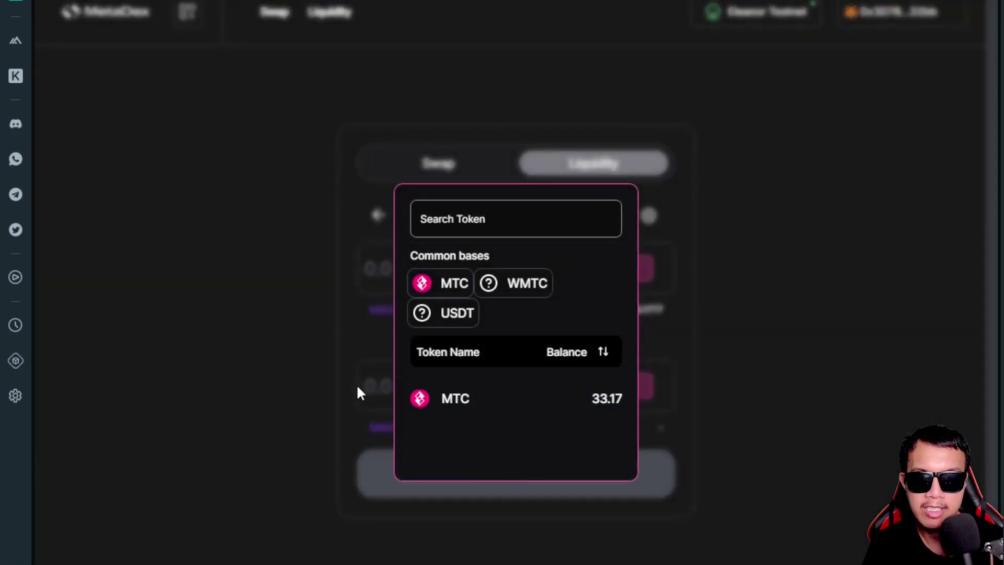
left_click(447, 319)
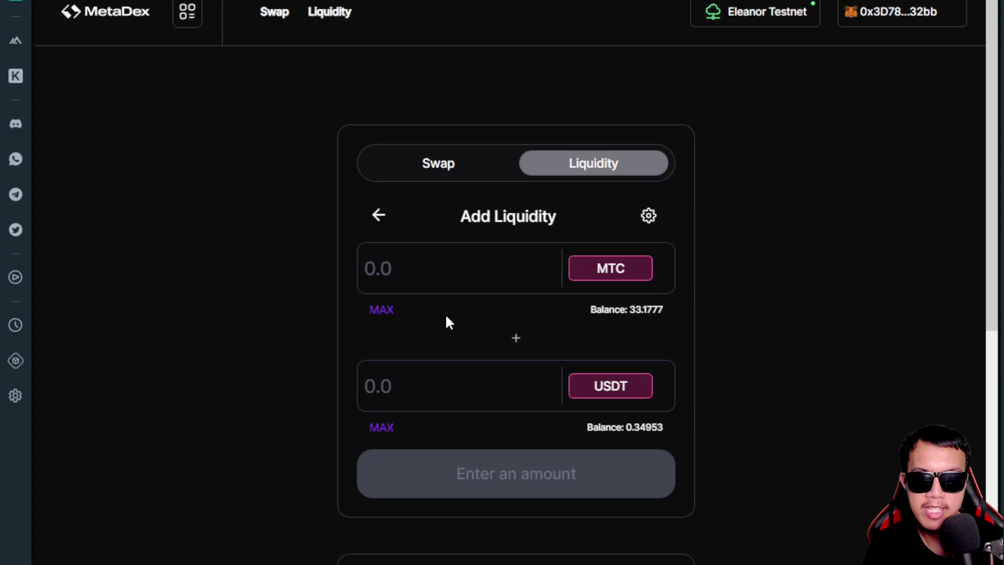
left_click(378, 427)
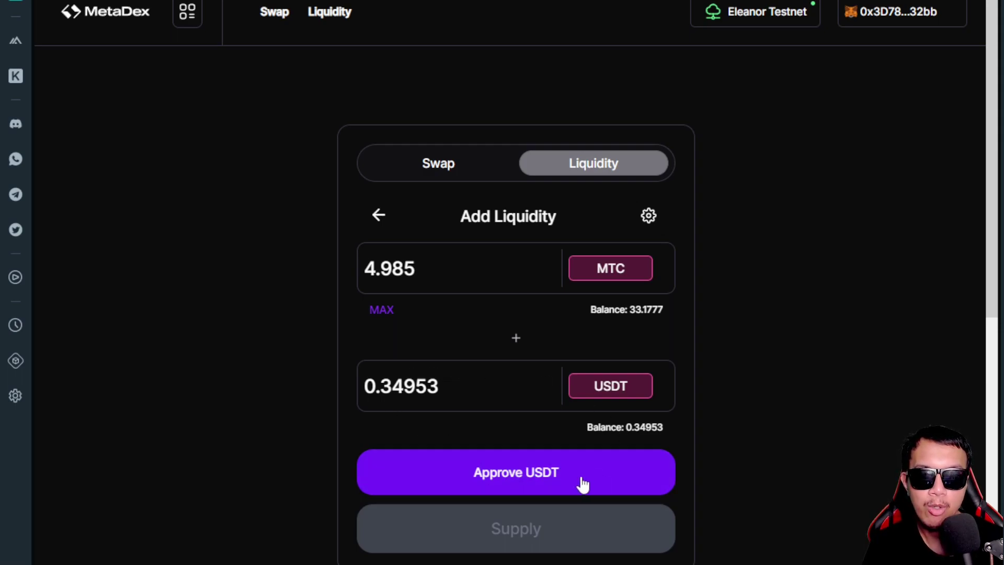
Step: Approve USDT for the liquidity deposit in MetaMask with the maximum spending cap of 0.34953 USDT
left_click(520, 476)
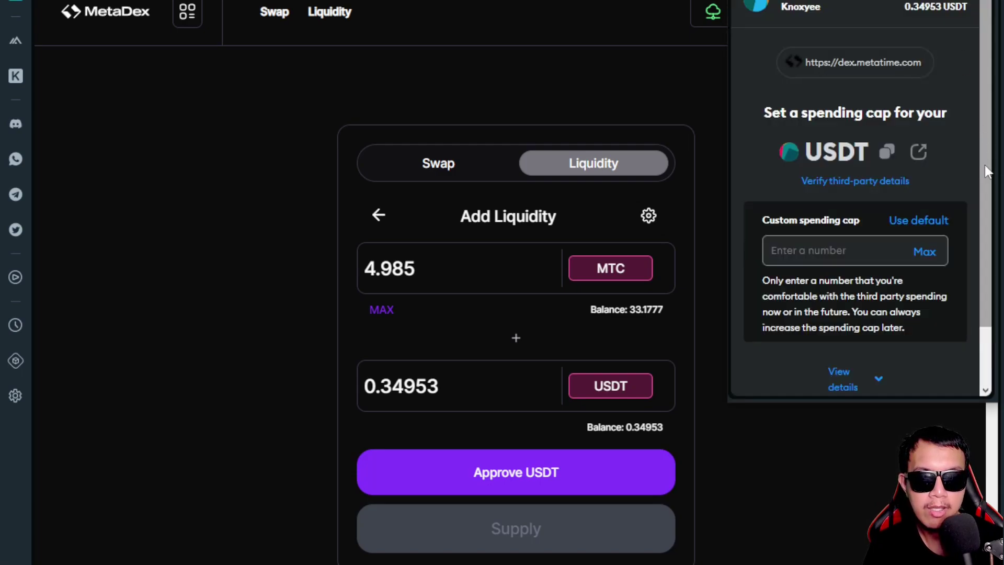
scroll(984, 164, "down", 2)
left_click(924, 204)
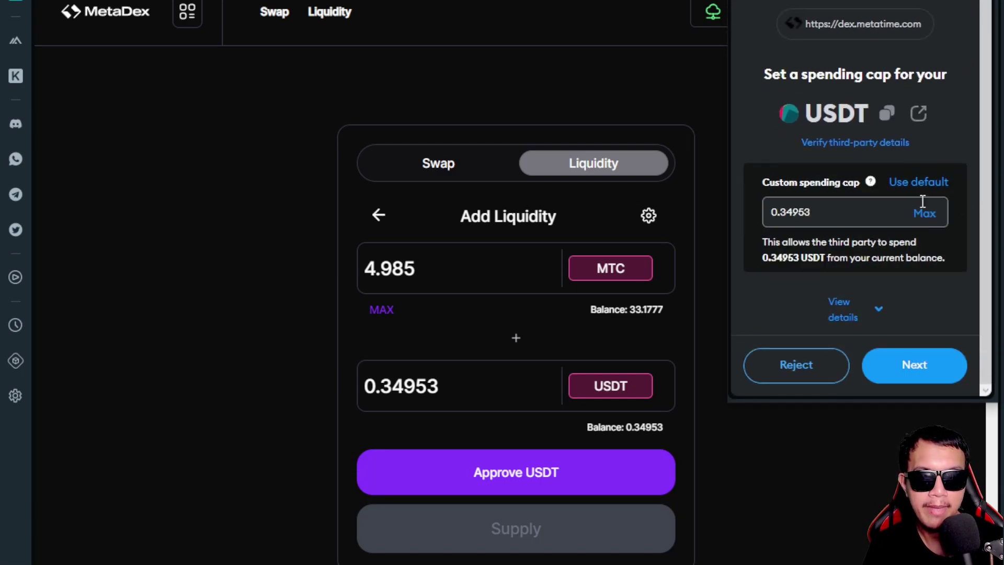
left_click(909, 366)
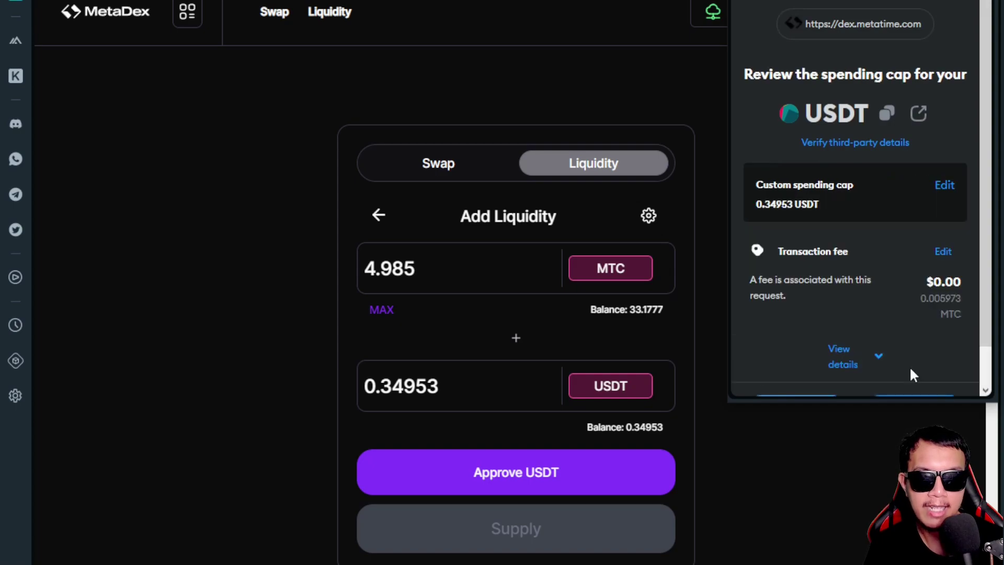
scroll(944, 262, "down", 2)
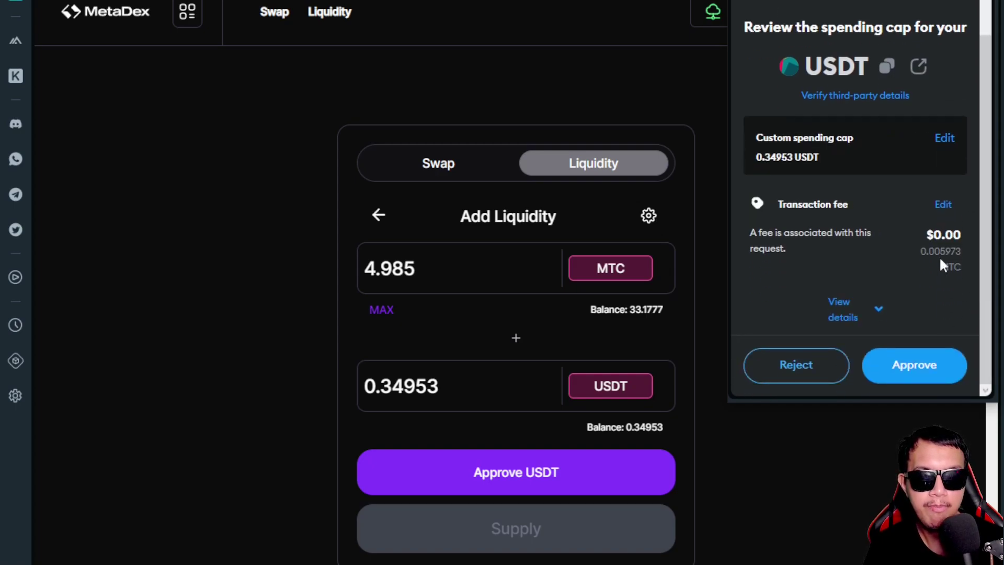
left_click(908, 378)
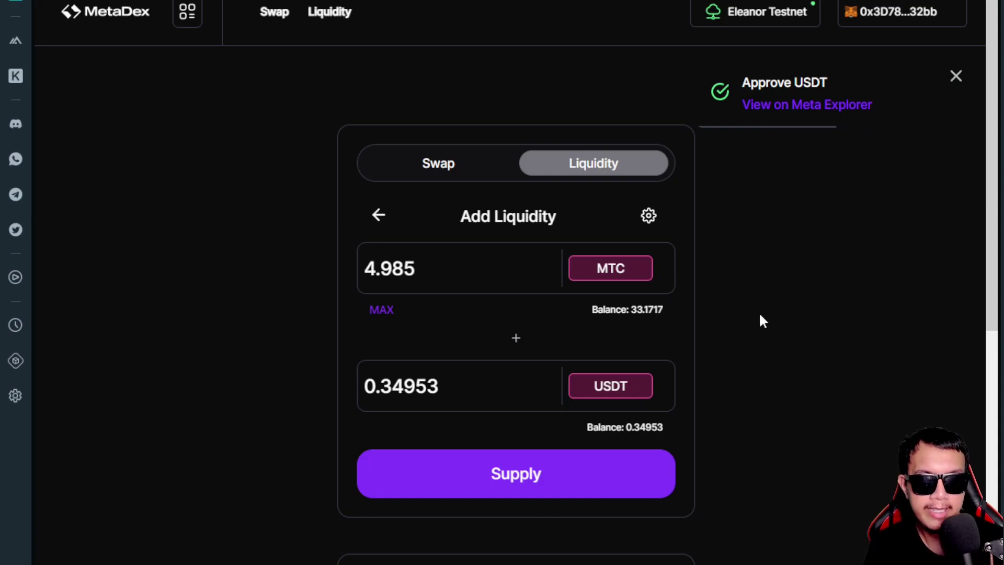
Step: Supply 4.985 MTC and 0.34953 USDT to the pool and confirm the transaction in MetaMask
left_click(491, 481)
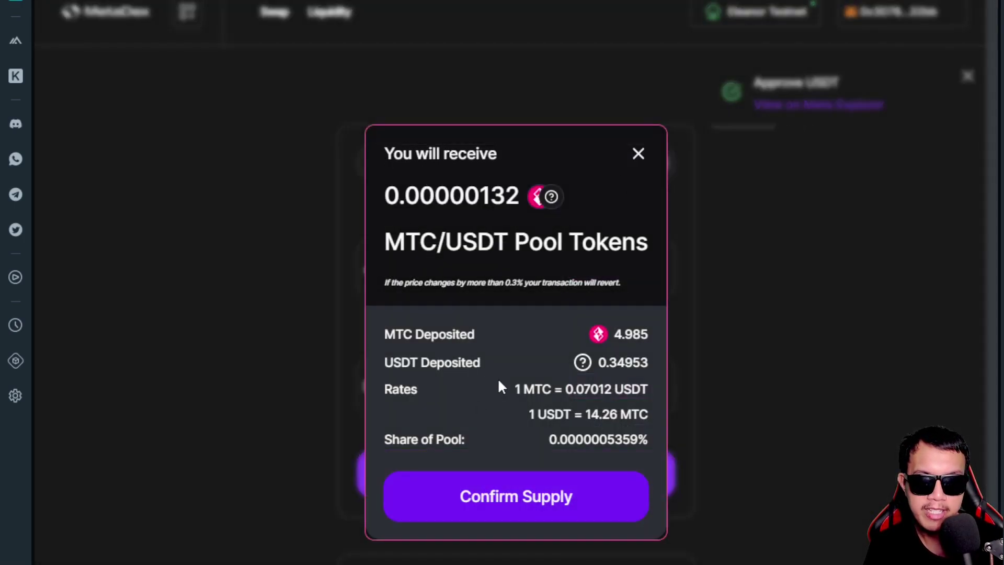
left_click(548, 500)
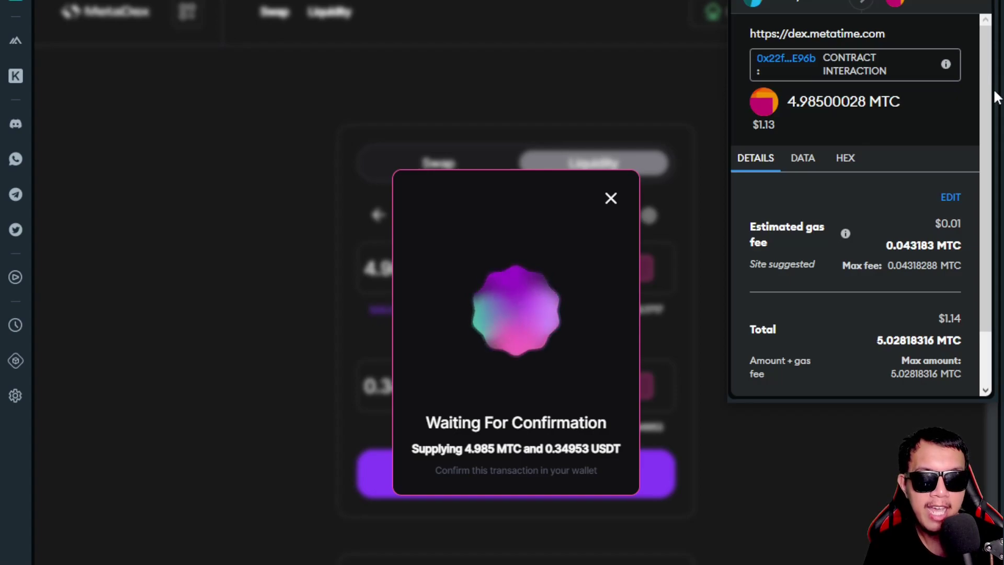
scroll(996, 246, "down", 2)
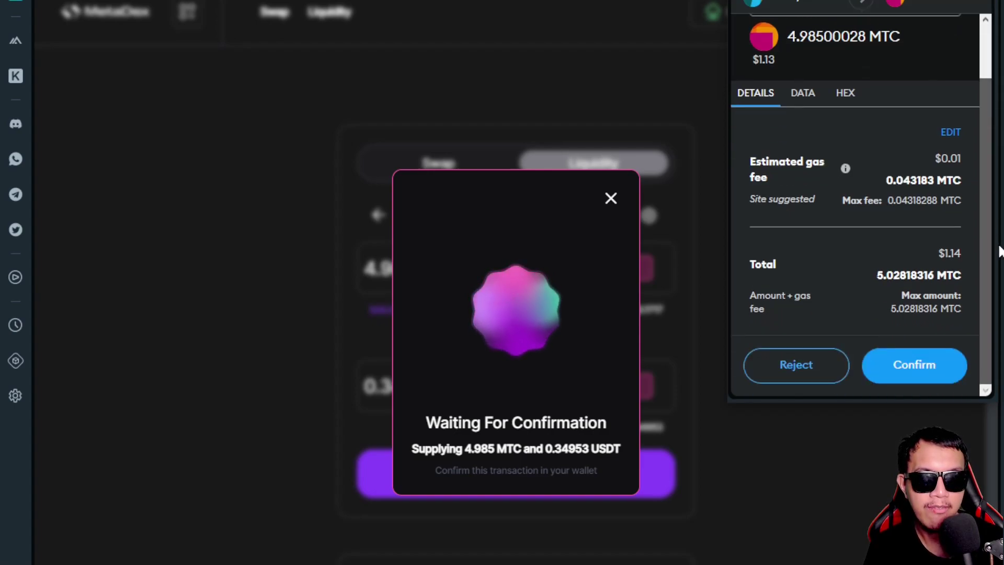
left_click(943, 372)
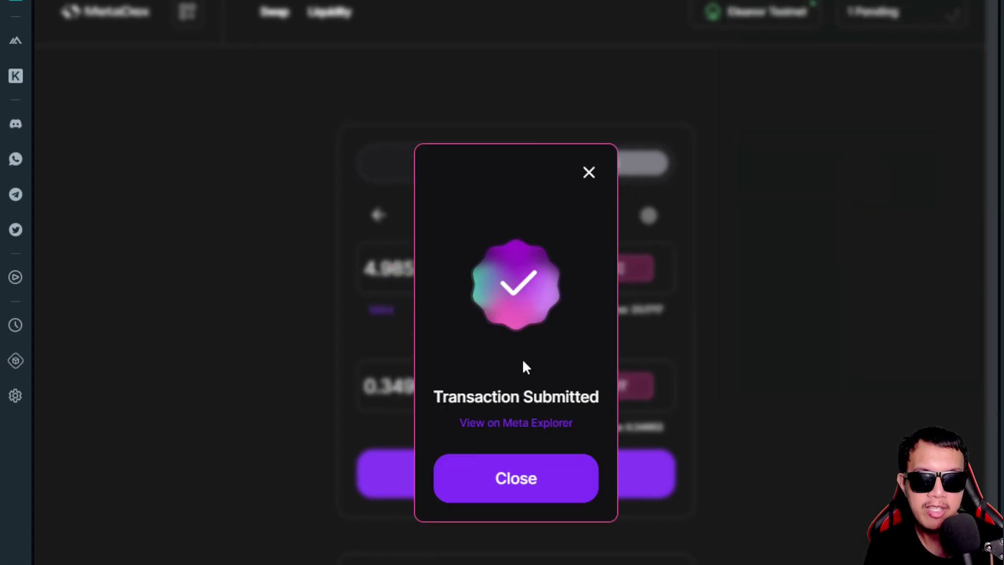
left_click(516, 486)
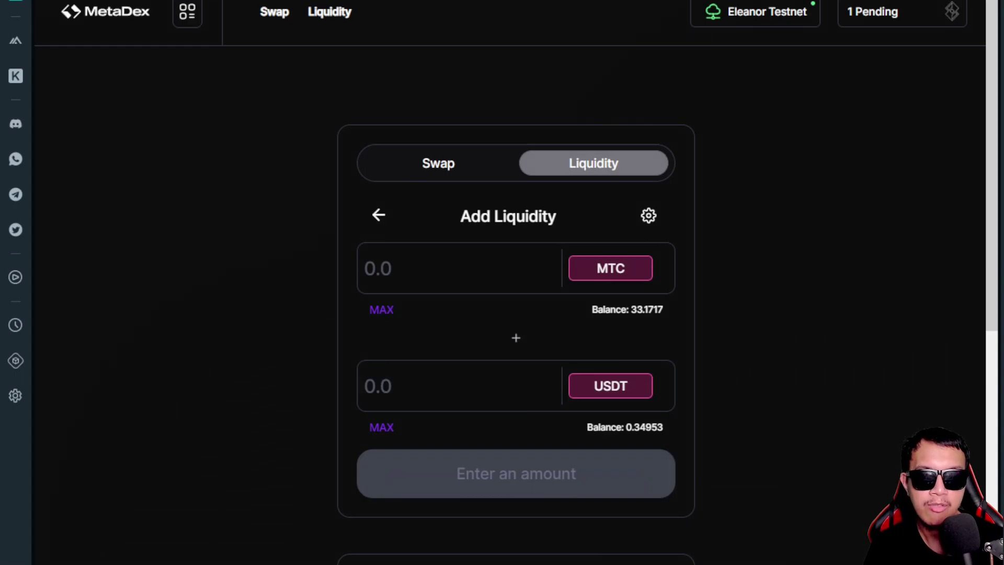
scroll(867, 503, "down", 6)
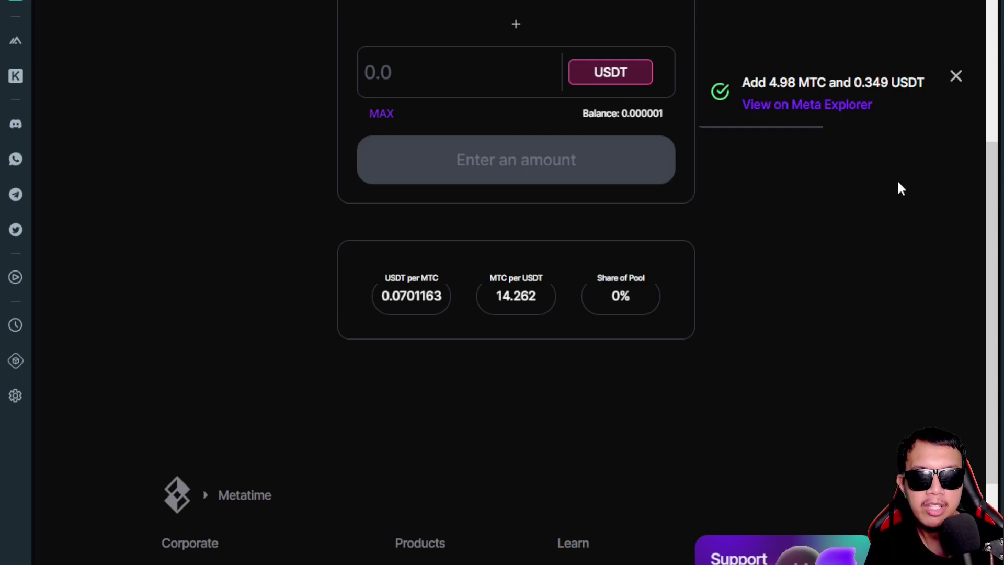
scroll(905, 219, "up", 6)
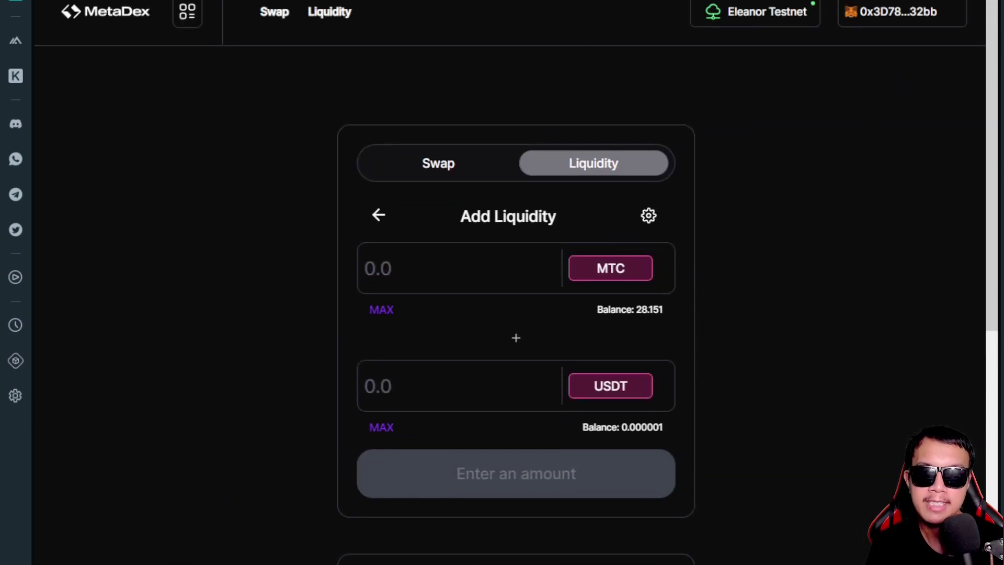
Step: Return to MetaAirdrop, paste the wallet address into the Dex Liquidity task and submit it as complete
key("ctrl+Tab")
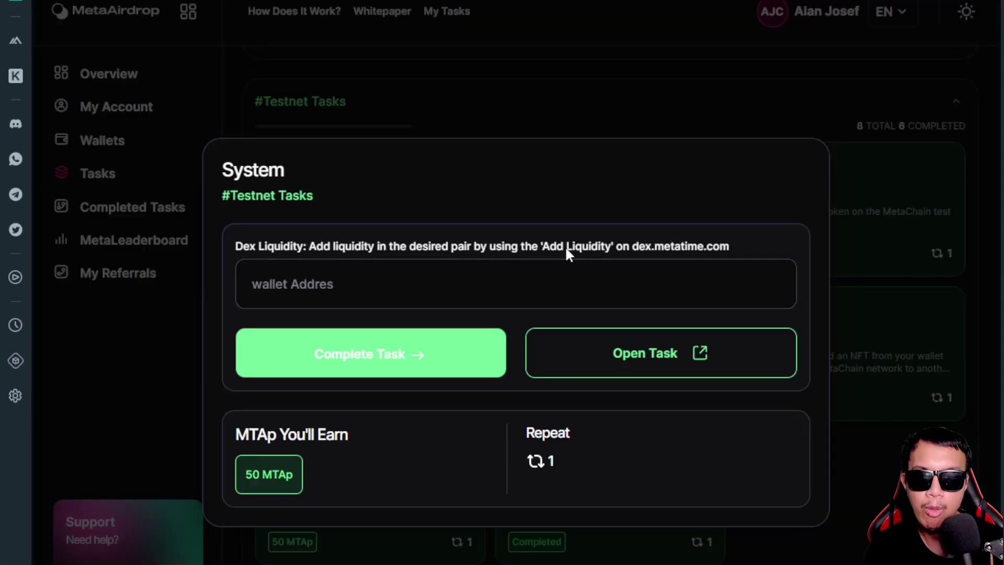
left_click(383, 278)
key("ctrl+v")
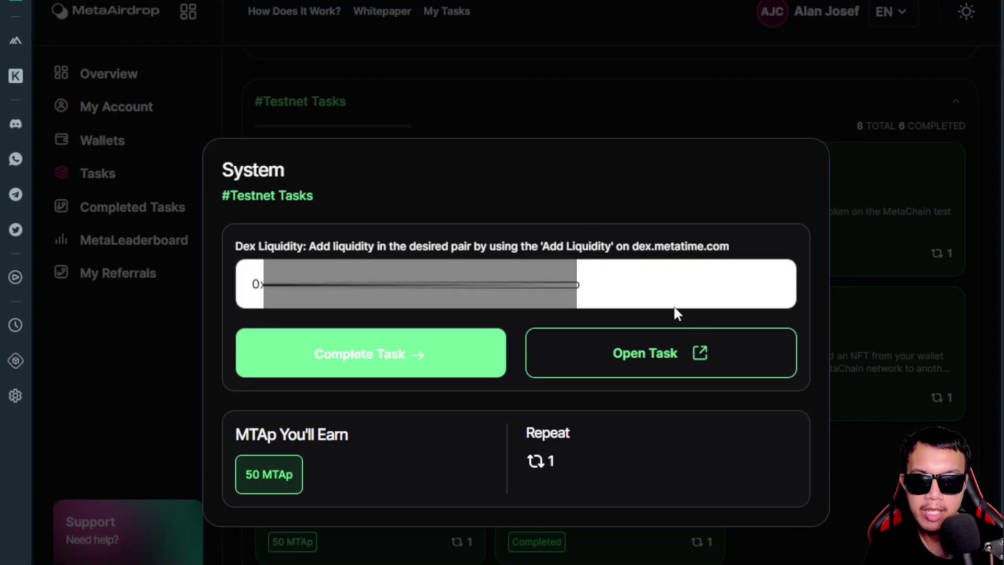
left_click(416, 368)
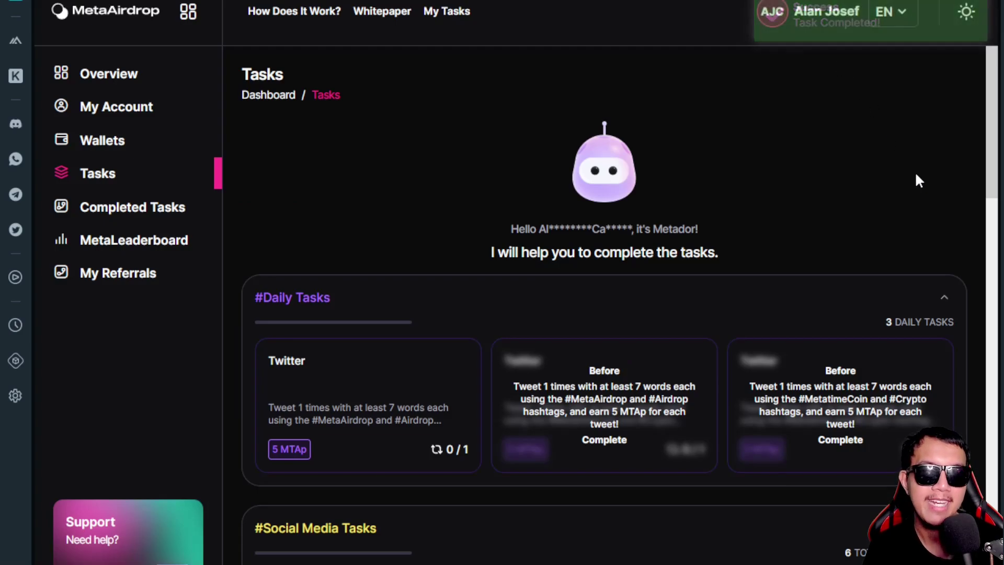
Step: Check the completion status of the testnet, system and social media tasks in MetaAirdrop
scroll(862, 209, "down", 15)
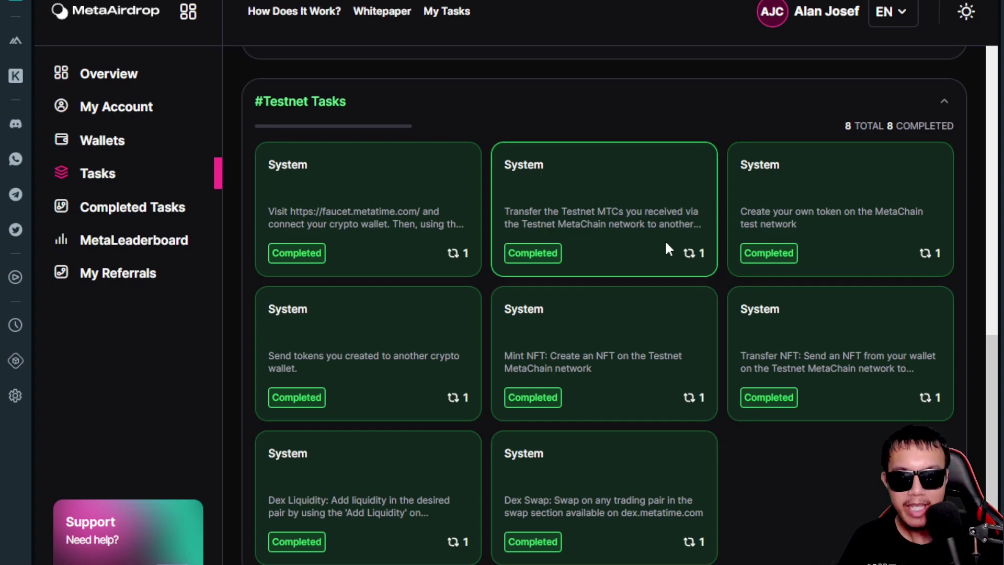
scroll(835, 316, "up", 2)
scroll(836, 315, "down", 8)
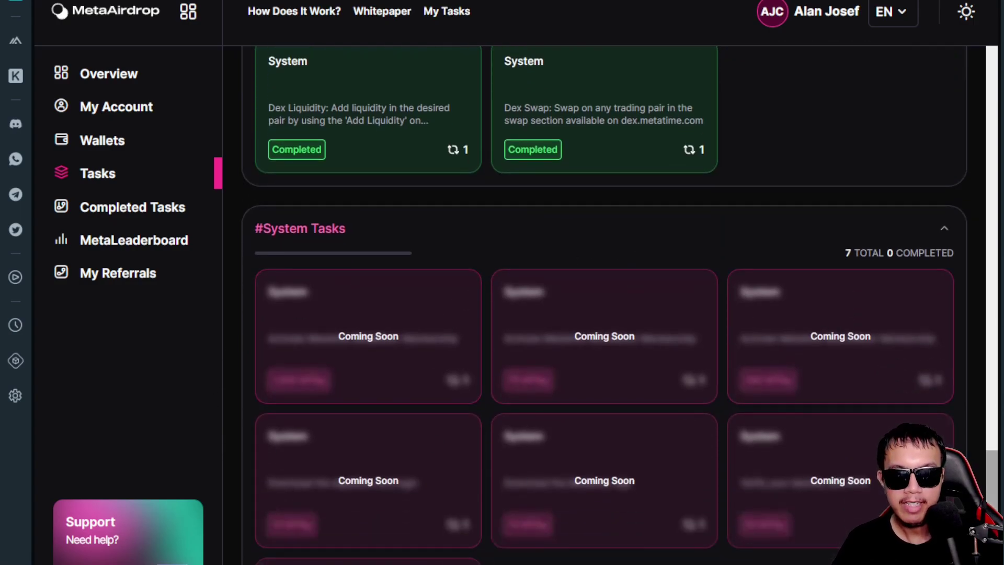
scroll(837, 461, "up", 5)
scroll(866, 470, "up", 12)
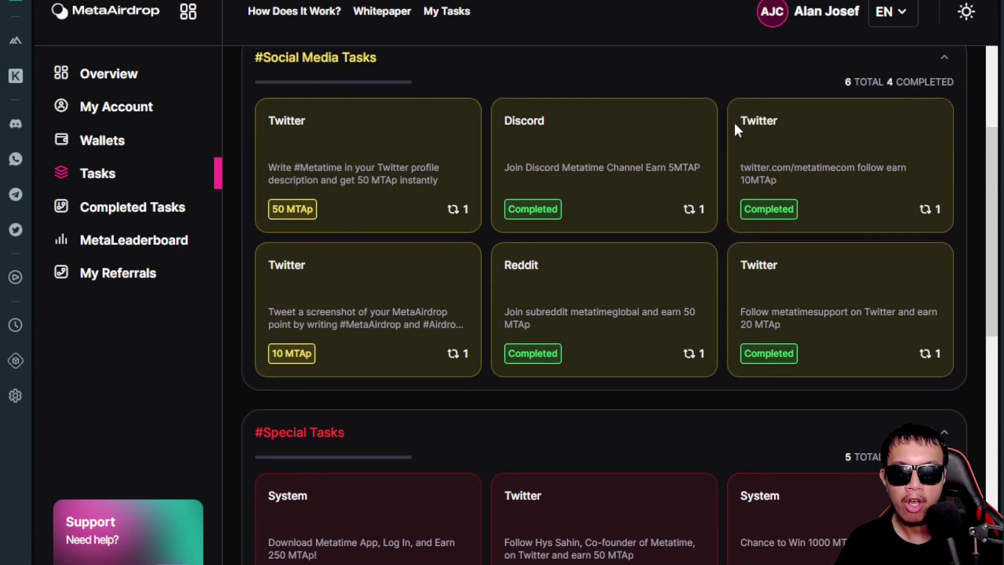
scroll(826, 517, "up", 4)
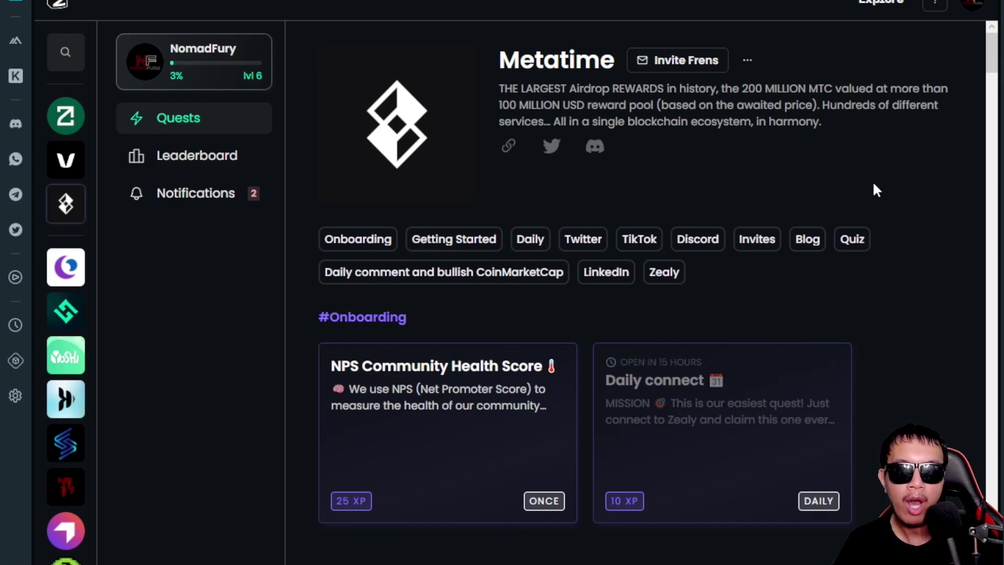
Step: Browse the Metatime quests on Zealy, from onboarding through the Twitter and invite quests
scroll(873, 185, "down", 10)
scroll(877, 188, "down", 15)
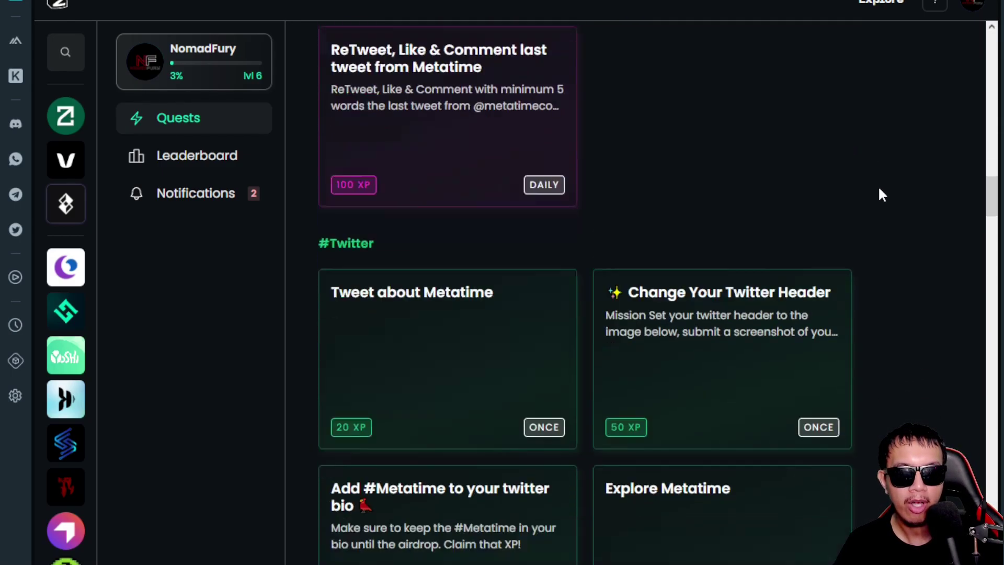
scroll(584, 293, "down", 10)
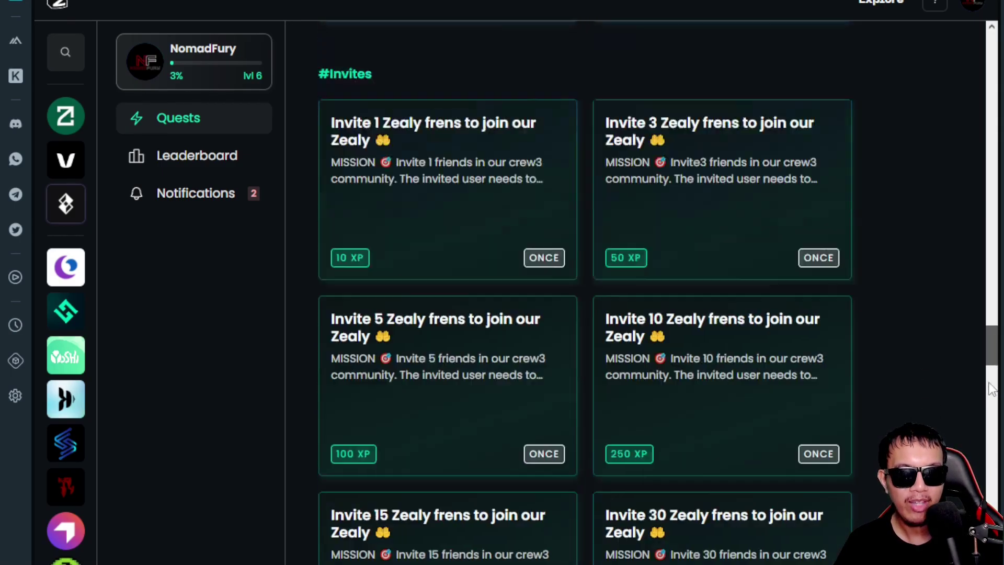
scroll(585, 292, "up", 20)
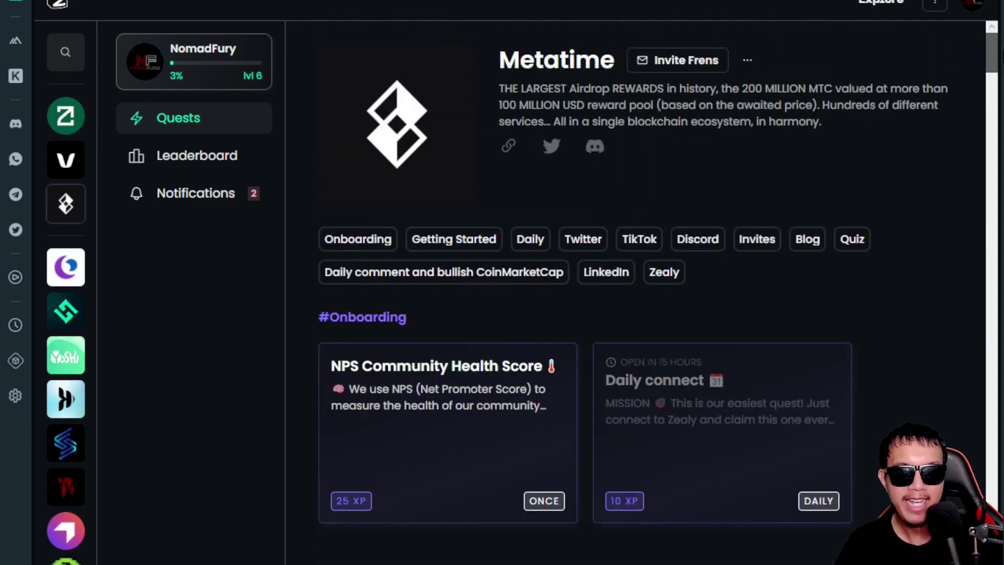